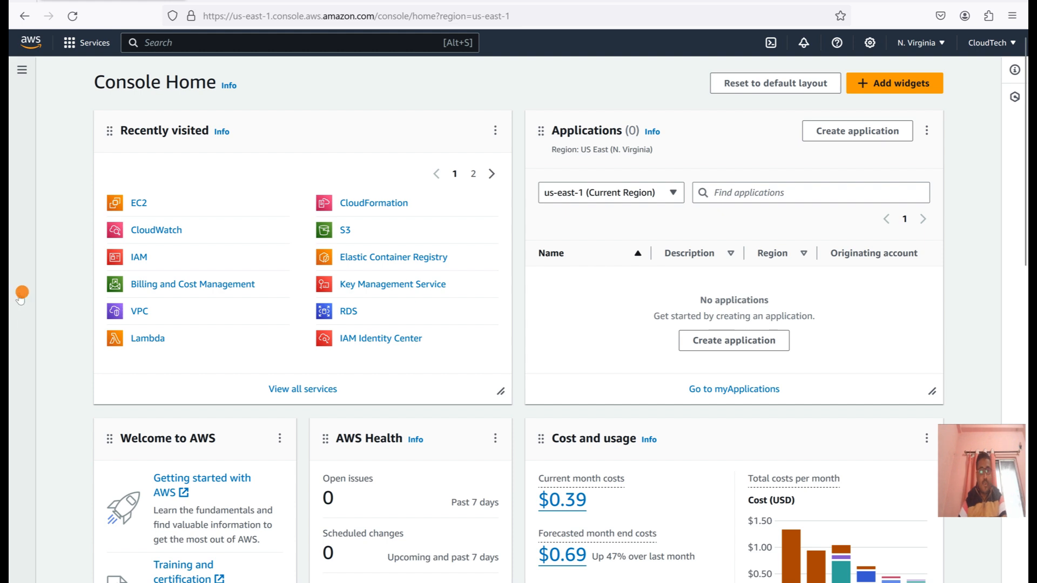
Open the list of VPCs in the VPC service and select default-vpc.
left_click(139, 312)
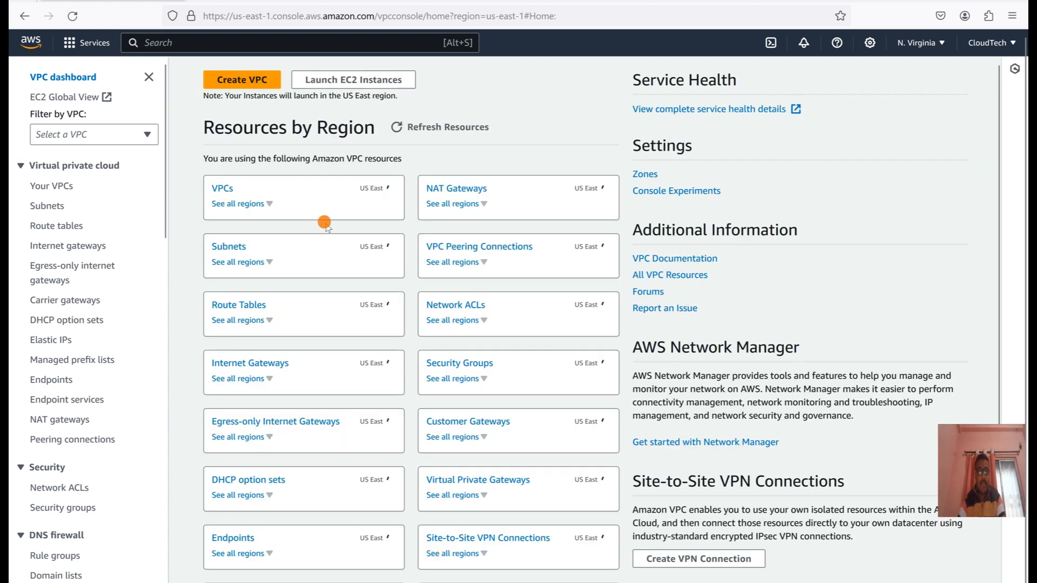
left_click(214, 191)
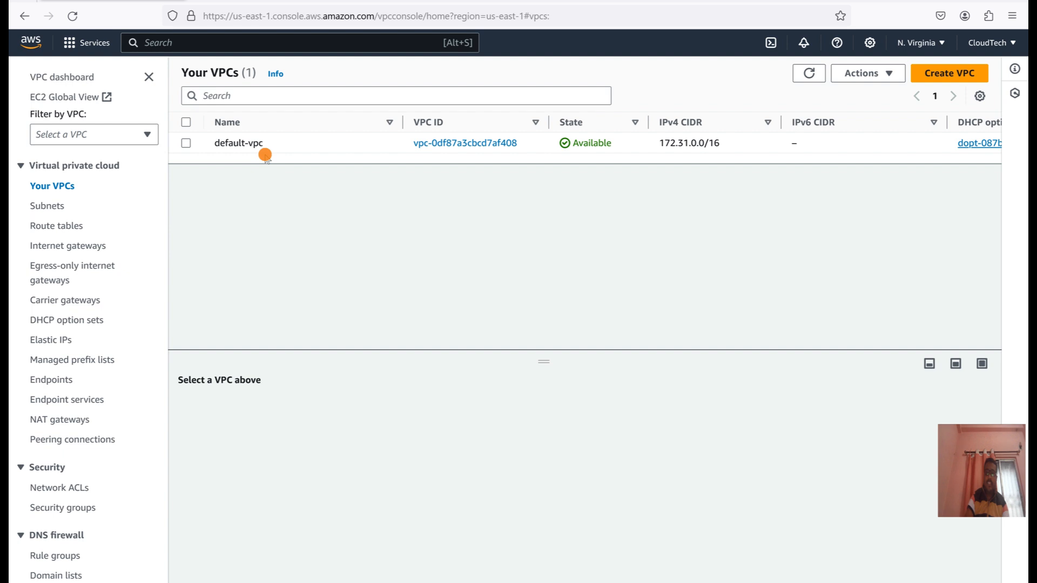
left_click(186, 144)
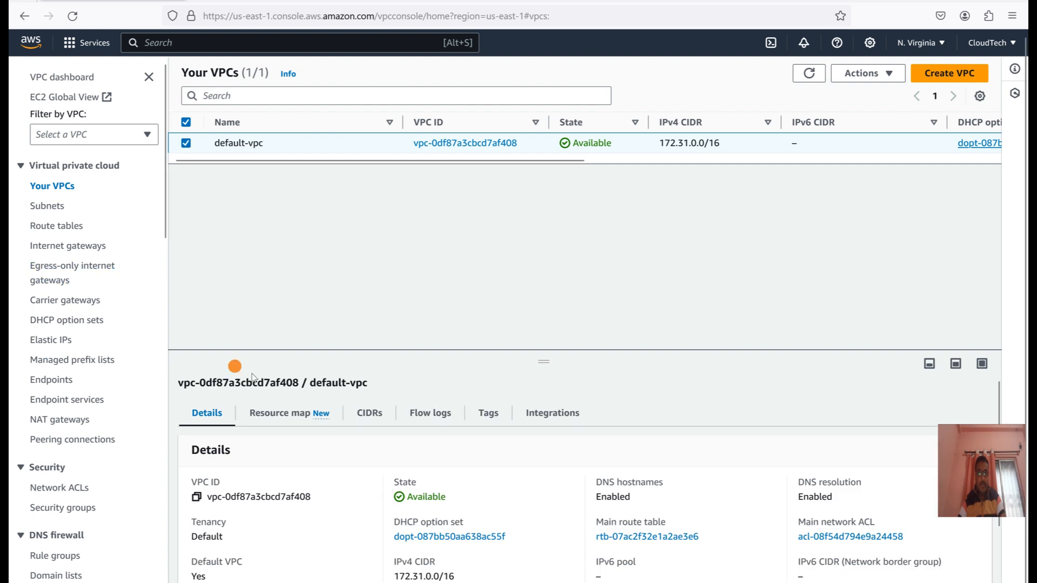
Review the region's subnets, route tables and internet gateways.
left_click(47, 206)
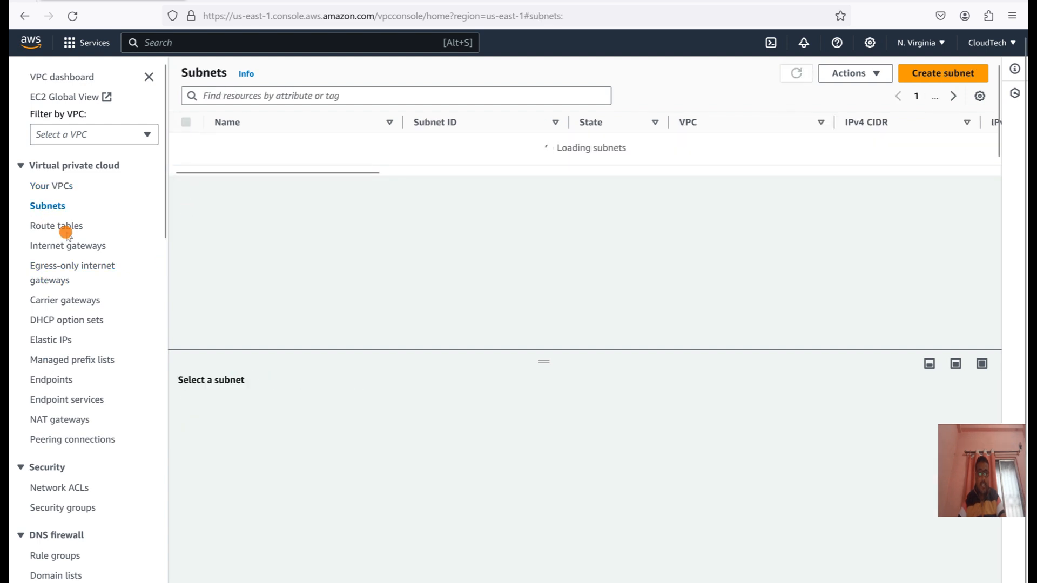
left_click(64, 227)
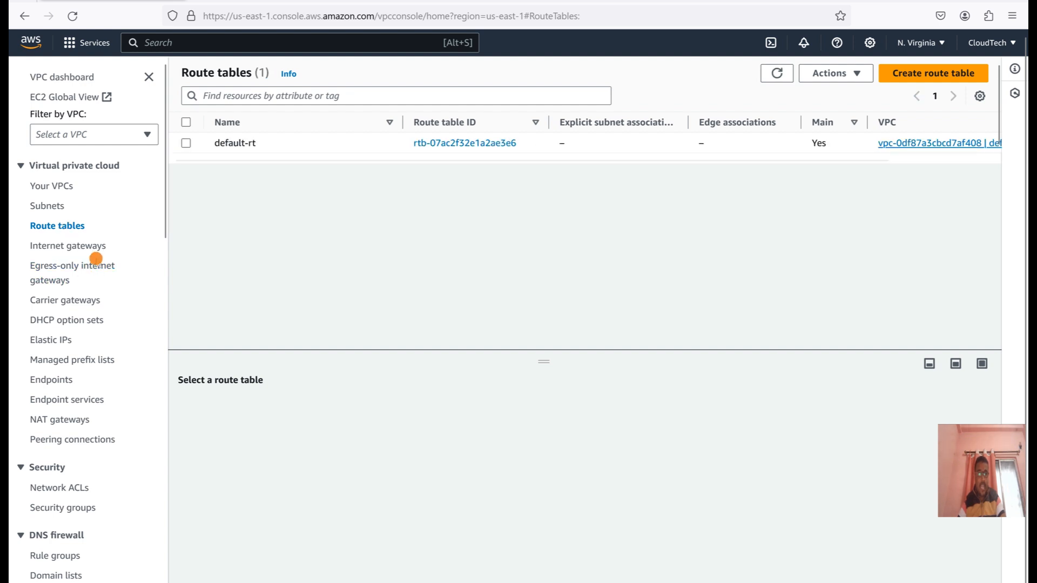
left_click(87, 247)
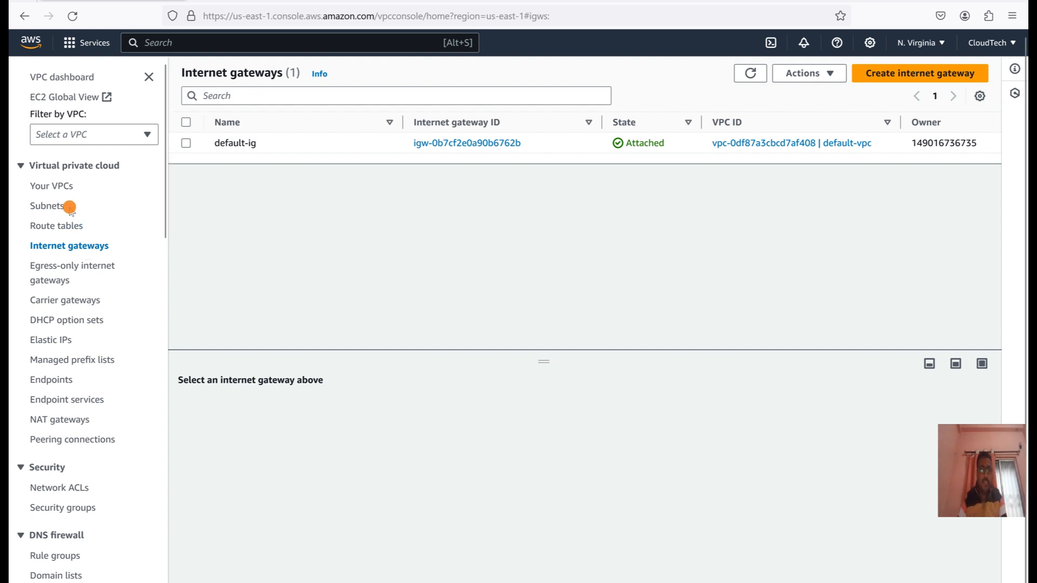
Return to default-vpc in the VPC list, enlarge its details area, and review its resource map and flow logs.
left_click(56, 190)
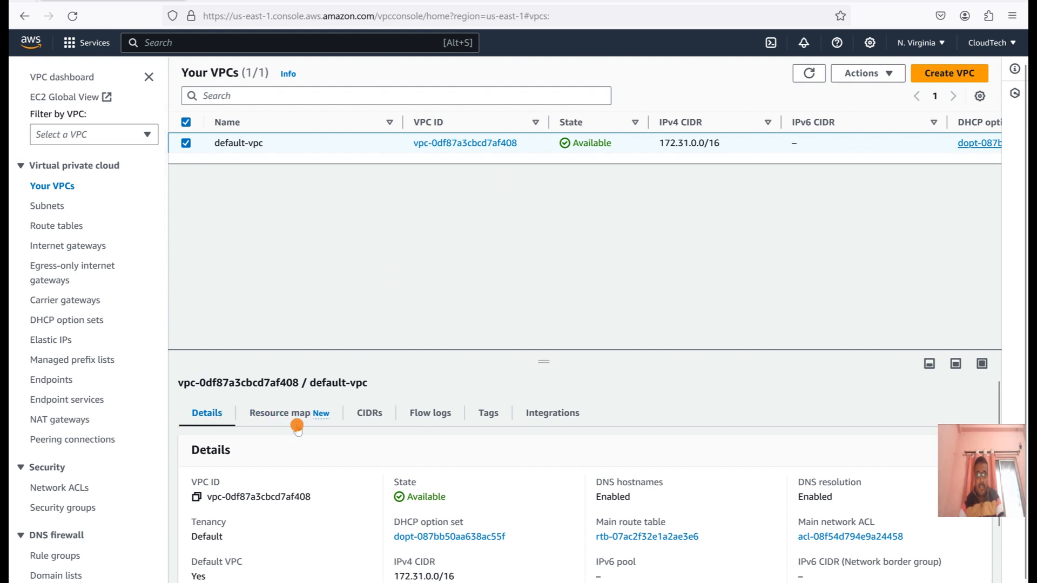
left_click_drag(544, 361, 530, 236)
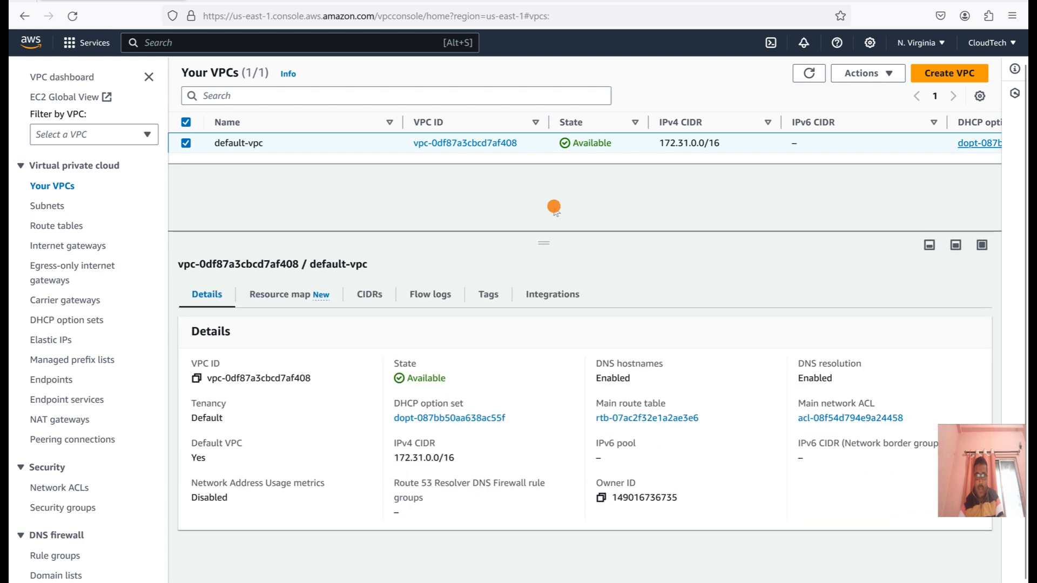
left_click(261, 295)
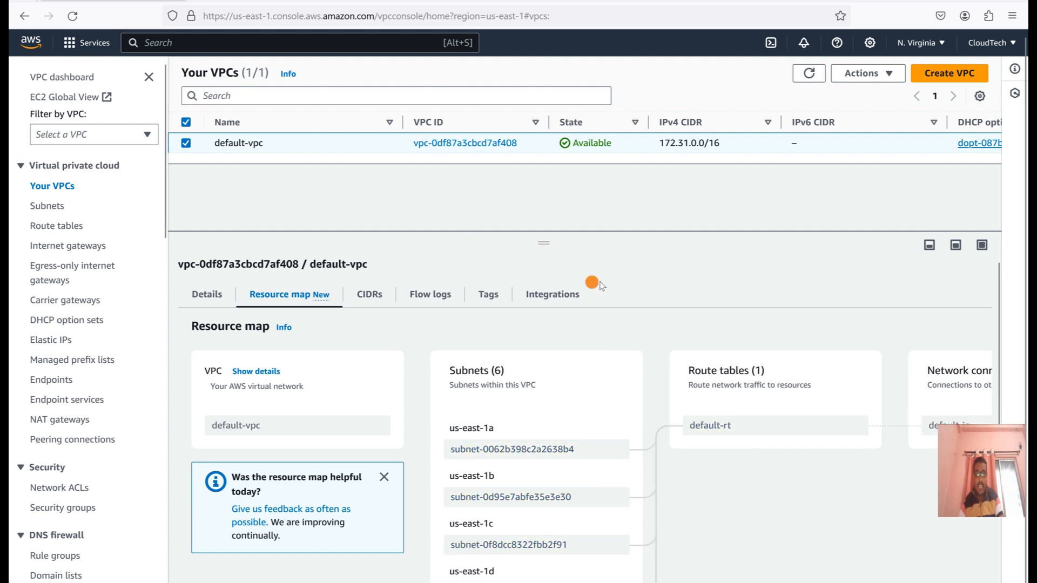
left_click(435, 294)
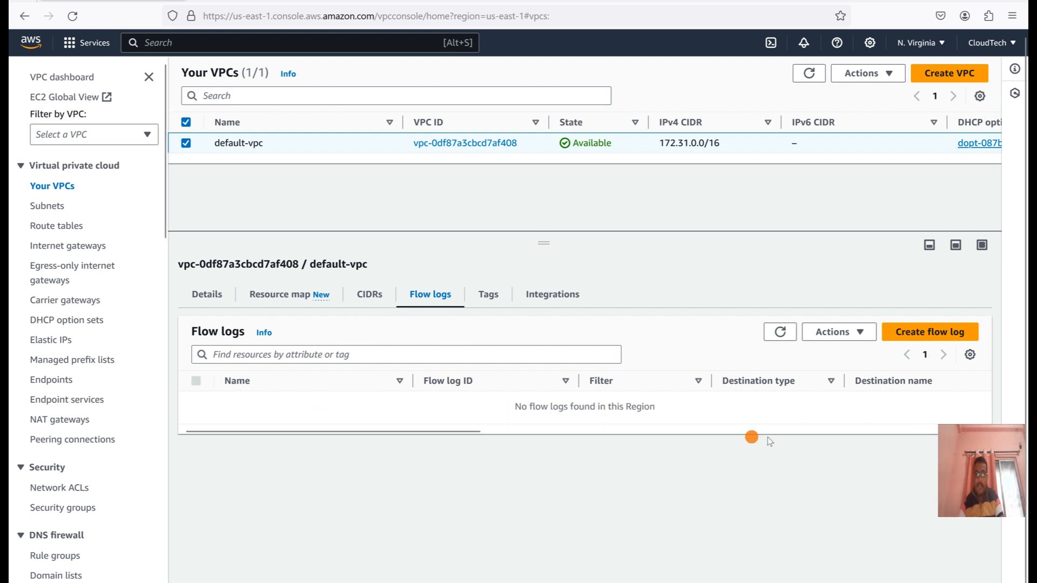
left_click_drag(413, 431, 327, 413)
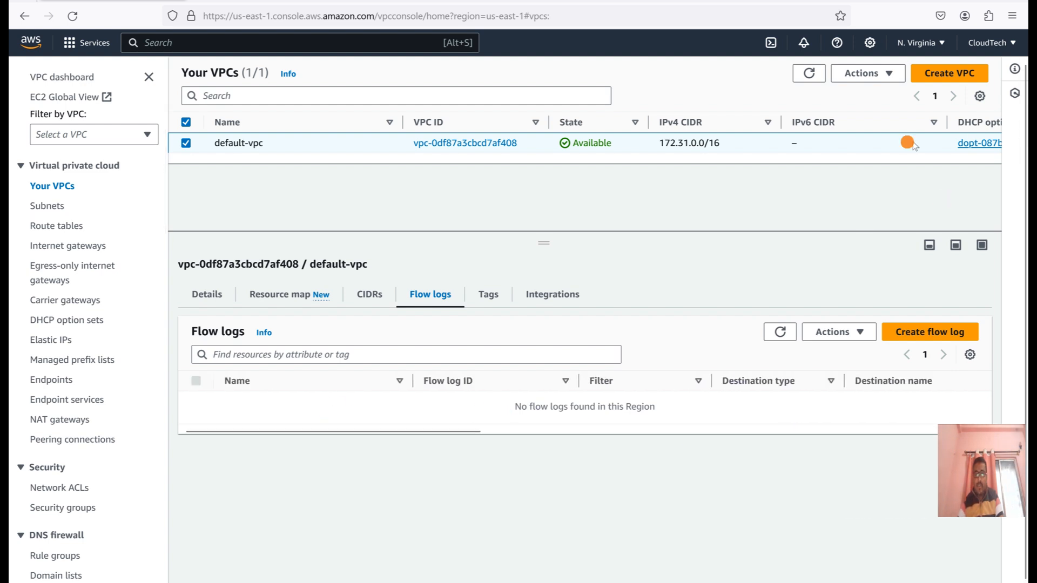
Start a flow log for default-vpc named cloudtech-vpc-fl with a maximum aggregation interval of 1 minute.
left_click(867, 74)
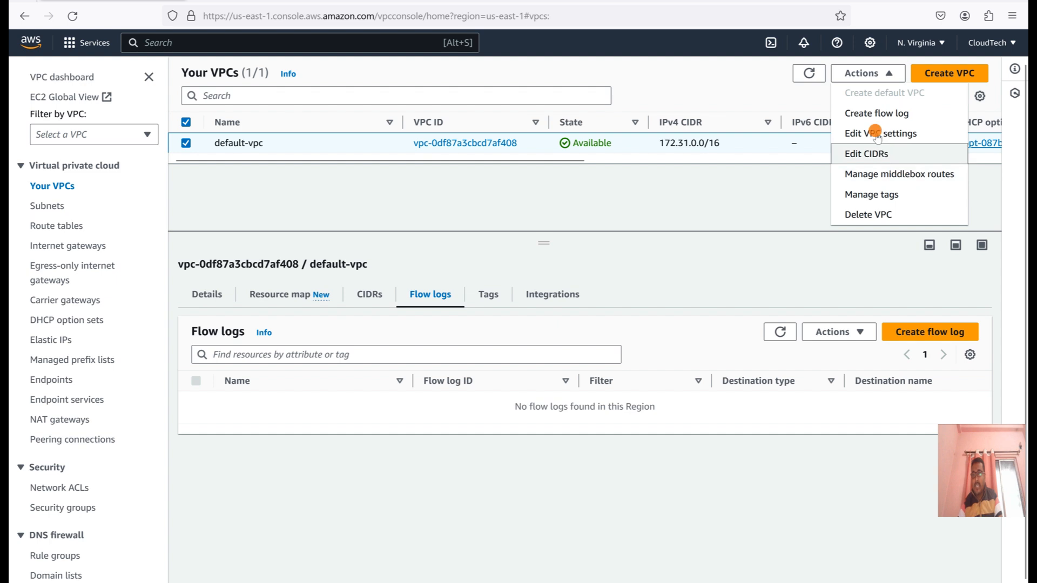
left_click(871, 115)
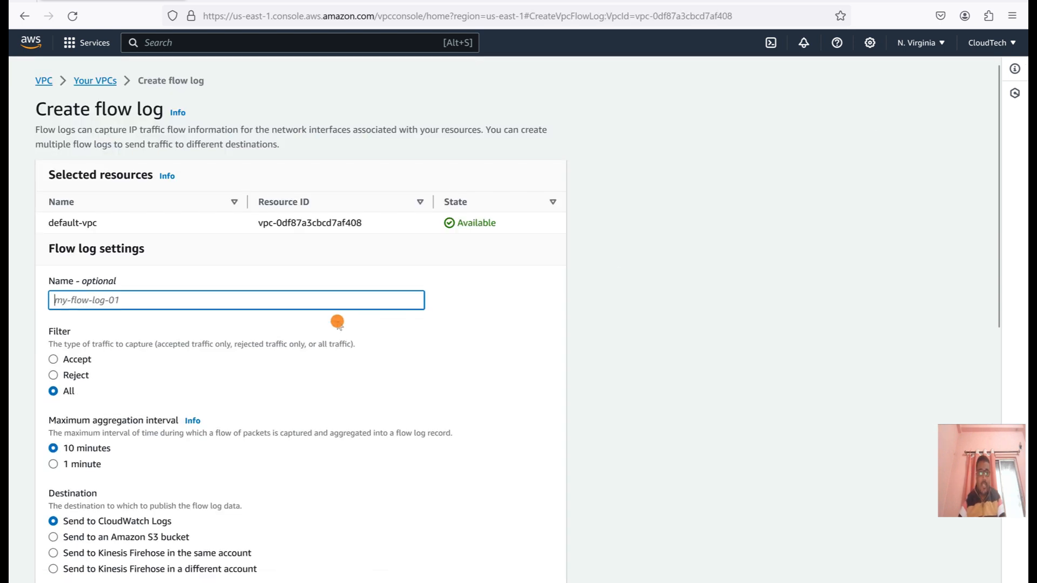
scroll(394, 297, "down", 3)
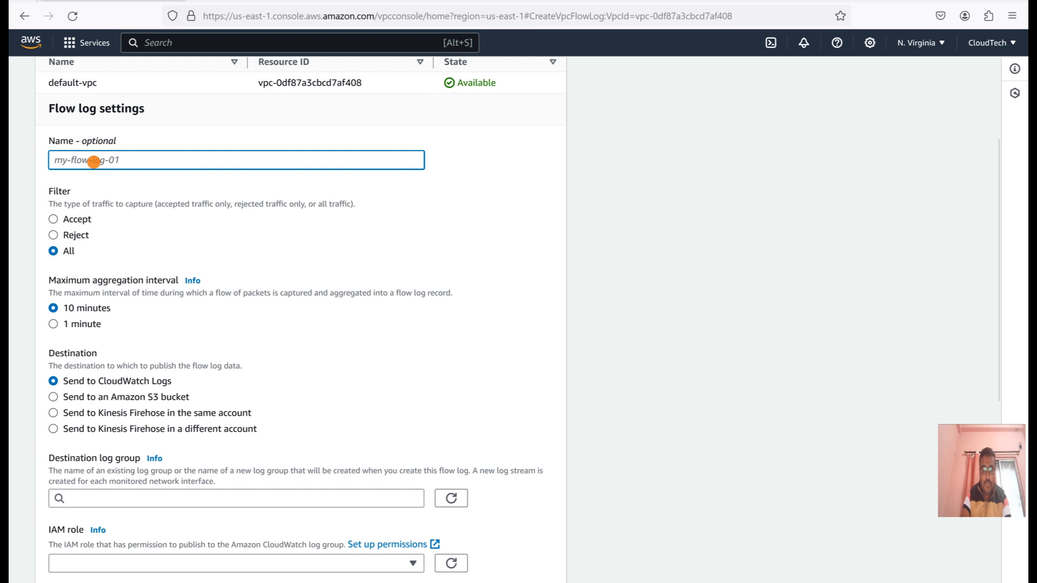
type("cloud")
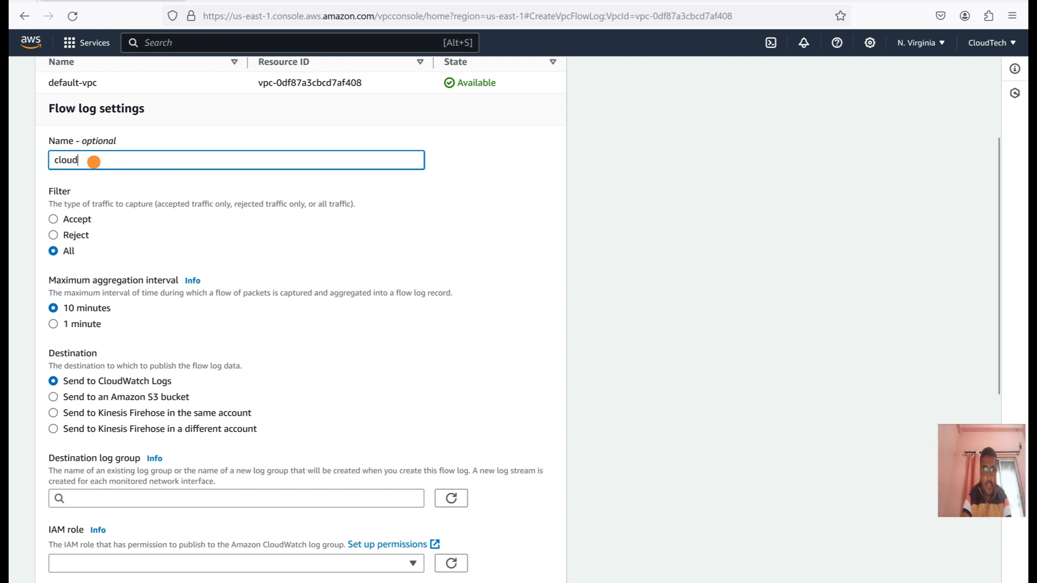
type("tech")
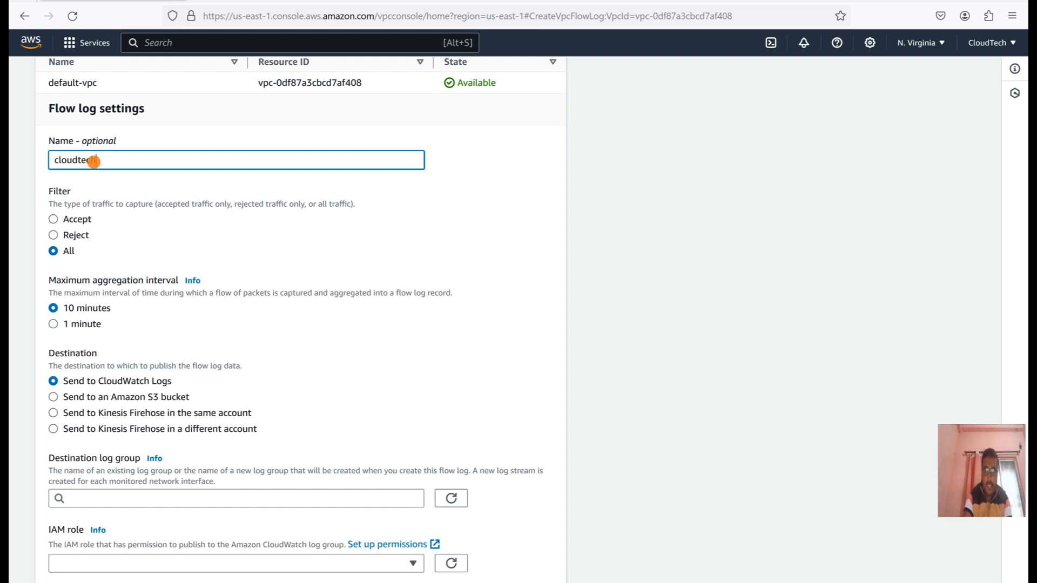
type("-vpc-fl")
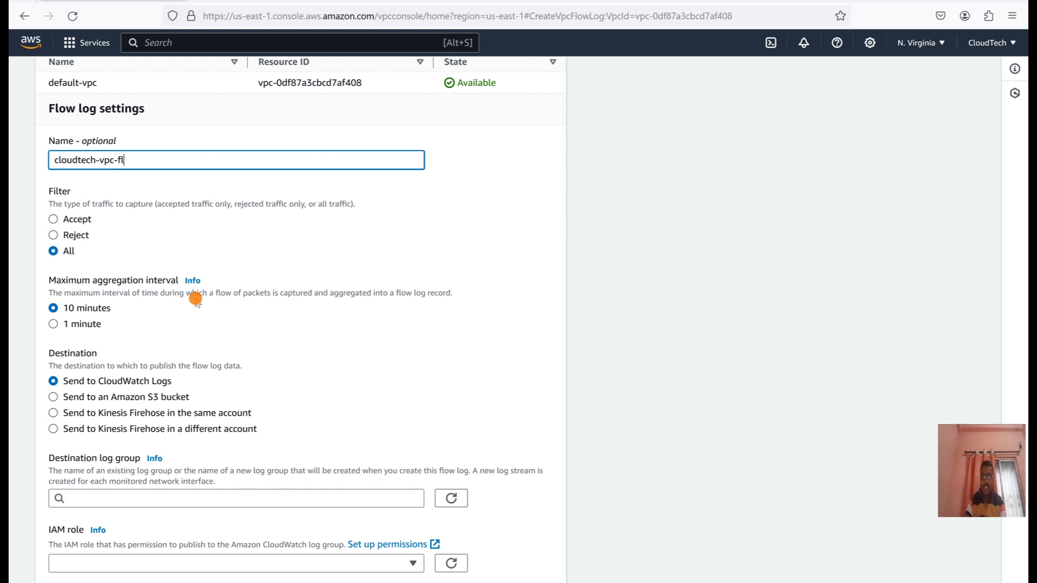
left_click(88, 326)
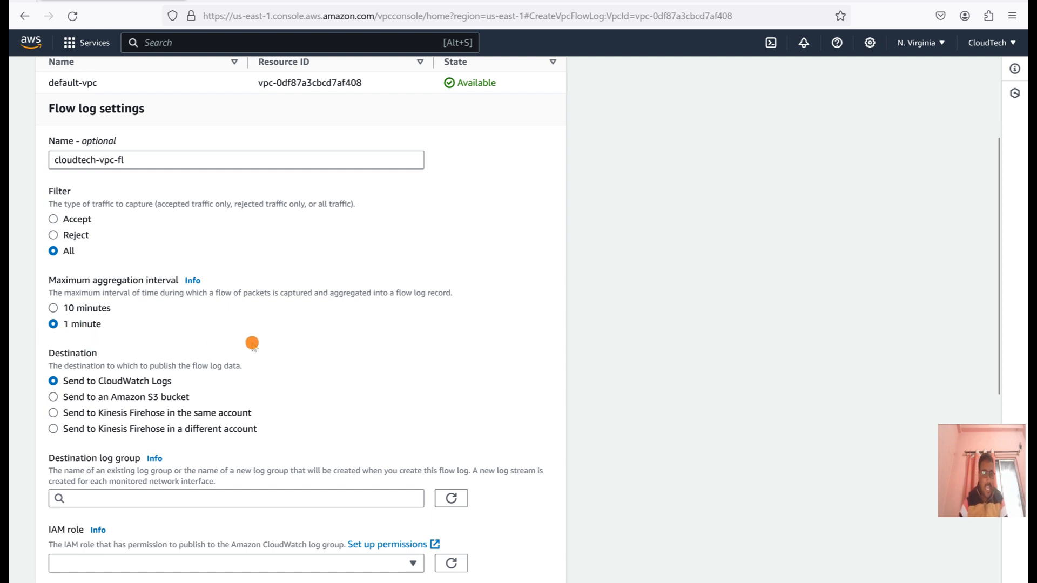
Look through the flow log's remaining settings and check which destination log groups are offered, refreshing the list.
scroll(253, 344, "down", 2)
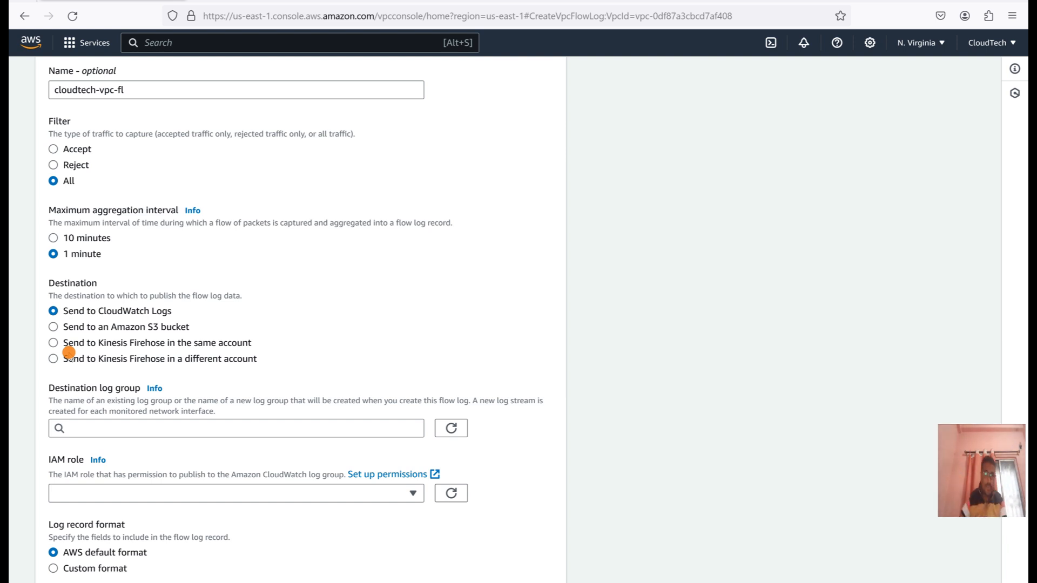
scroll(246, 341, "down", 1)
scroll(245, 340, "up", 1)
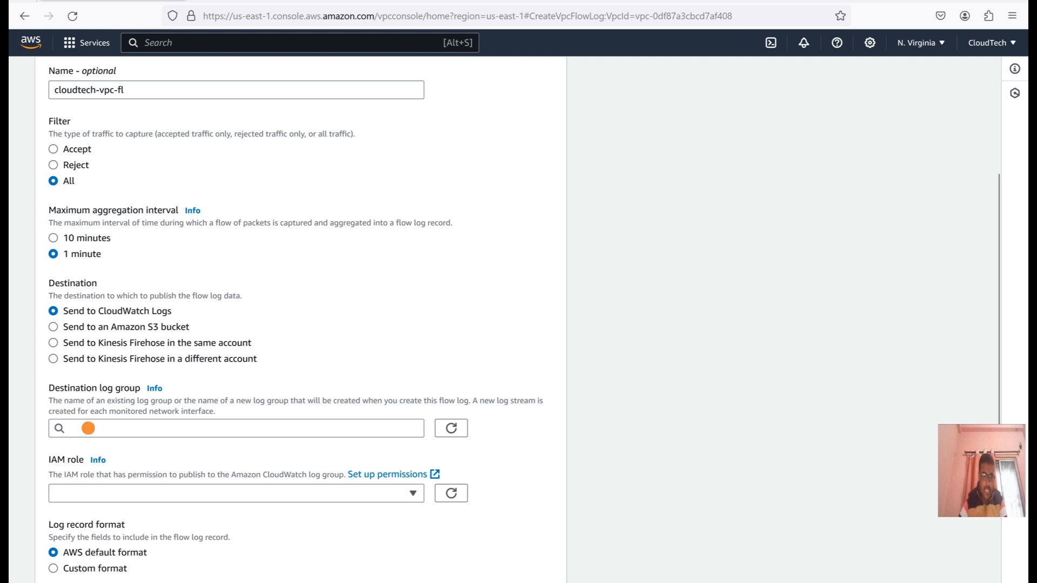
left_click(86, 428)
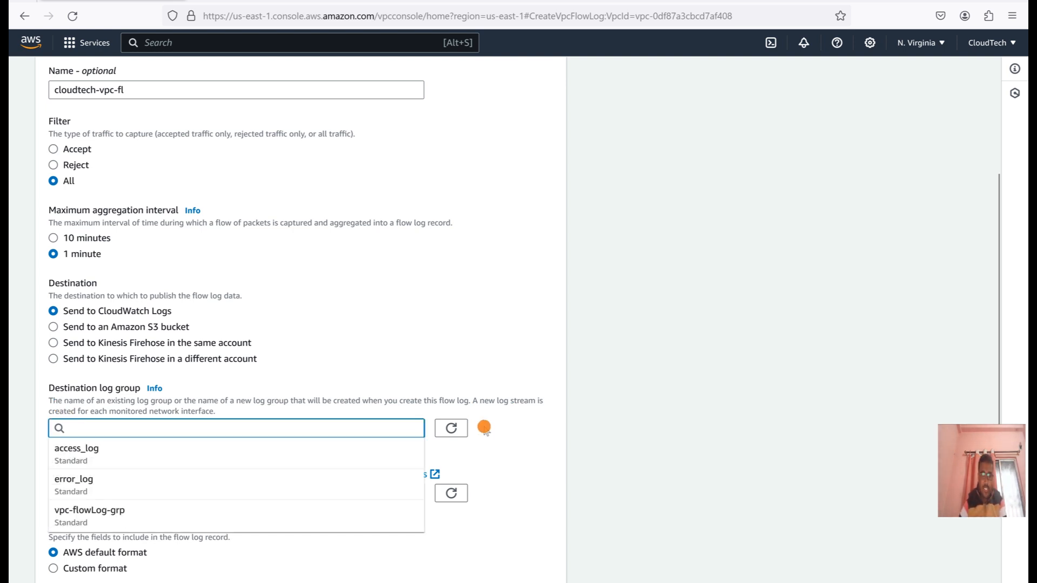
left_click(459, 428)
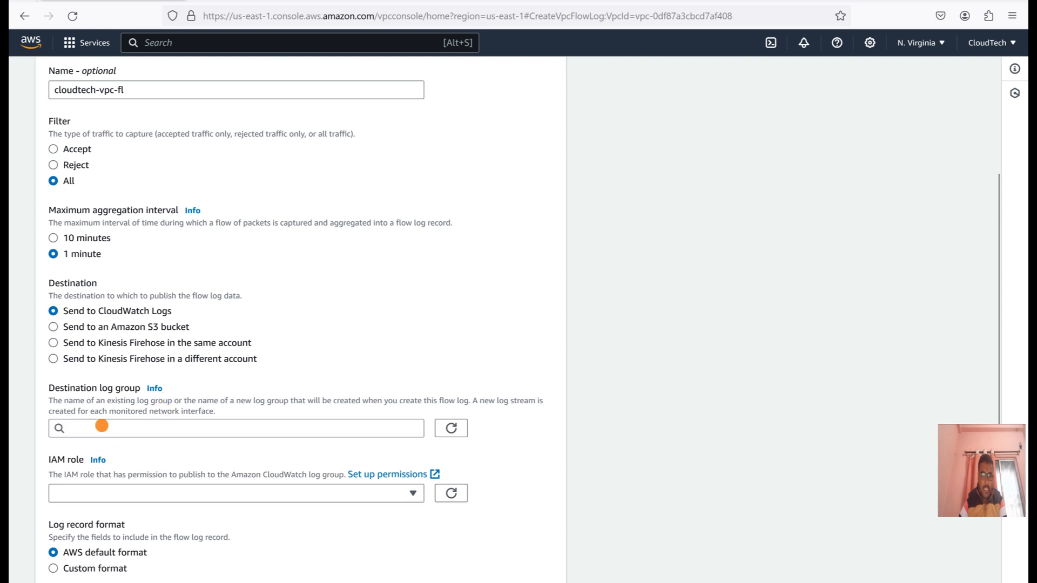
left_click(112, 427)
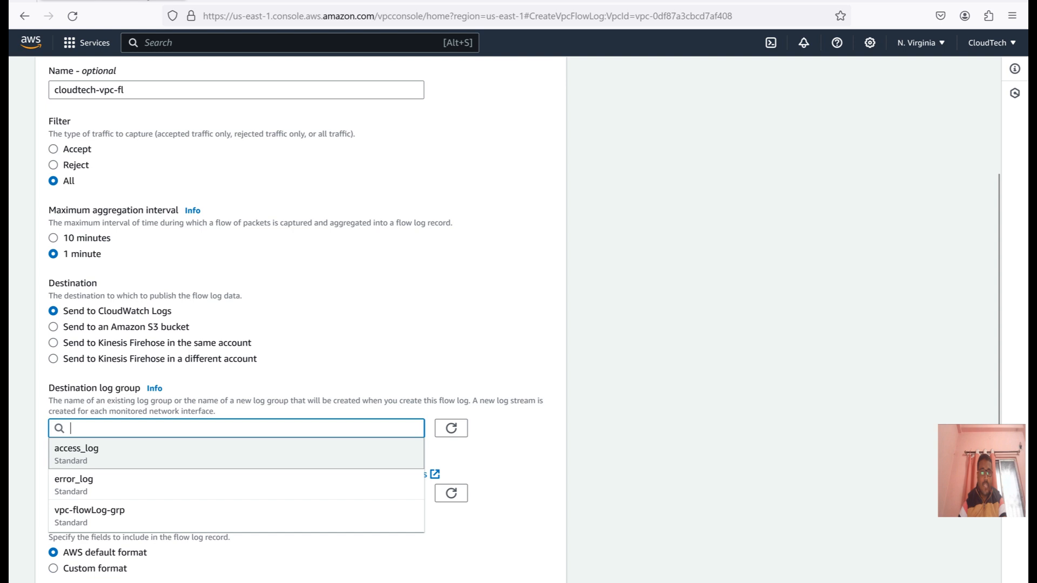
Open the CloudWatch log groups list in a separate browser tab and refresh it.
left_click(259, 1)
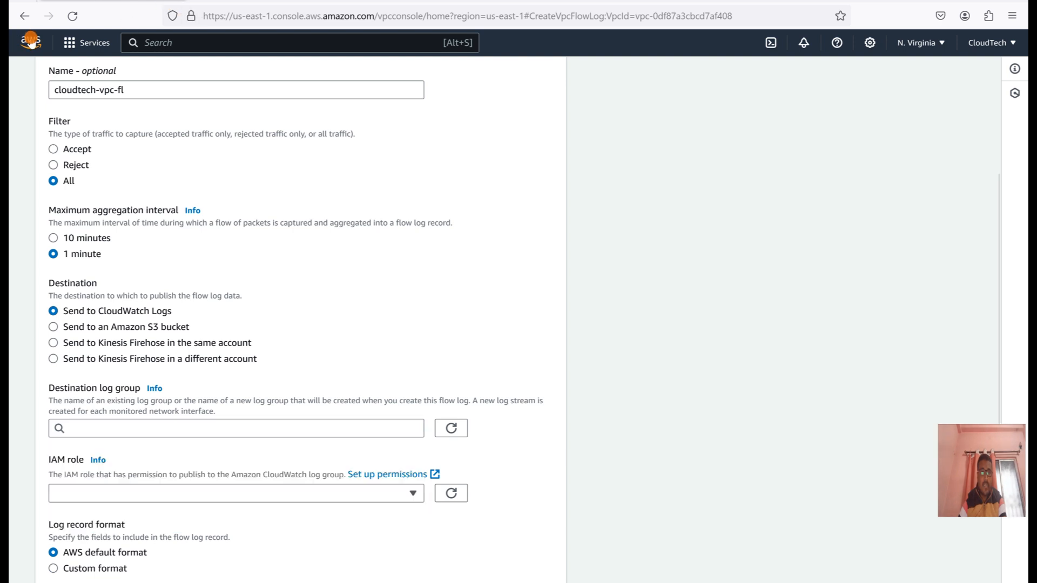
left_click(271, 2)
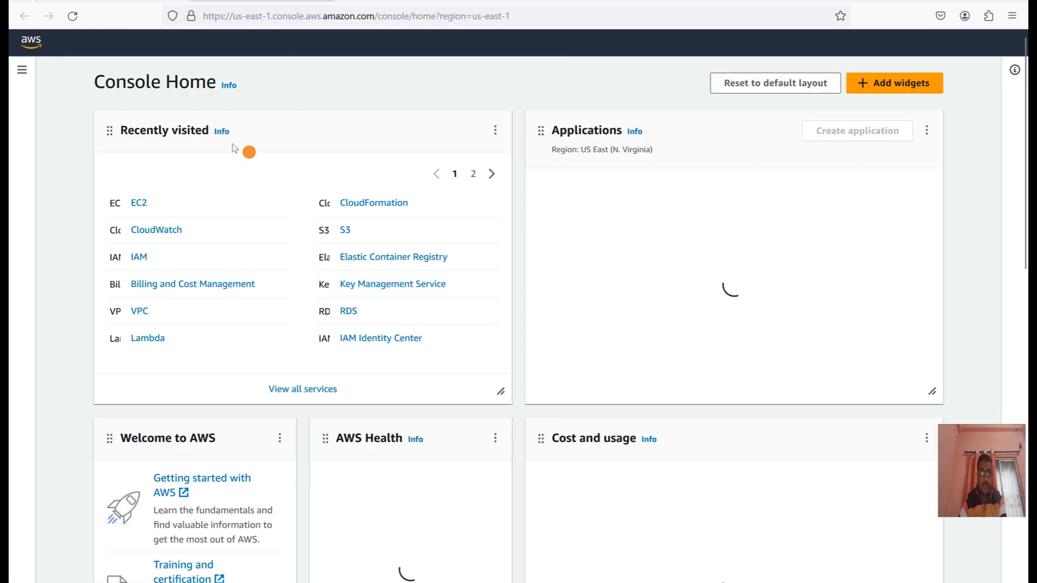
left_click(168, 231)
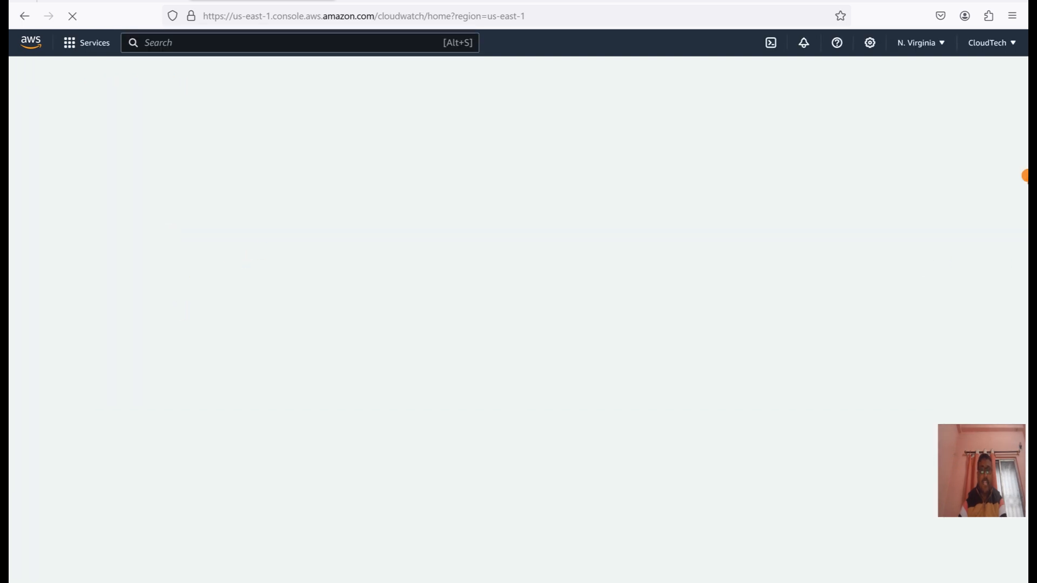
left_click(54, 276)
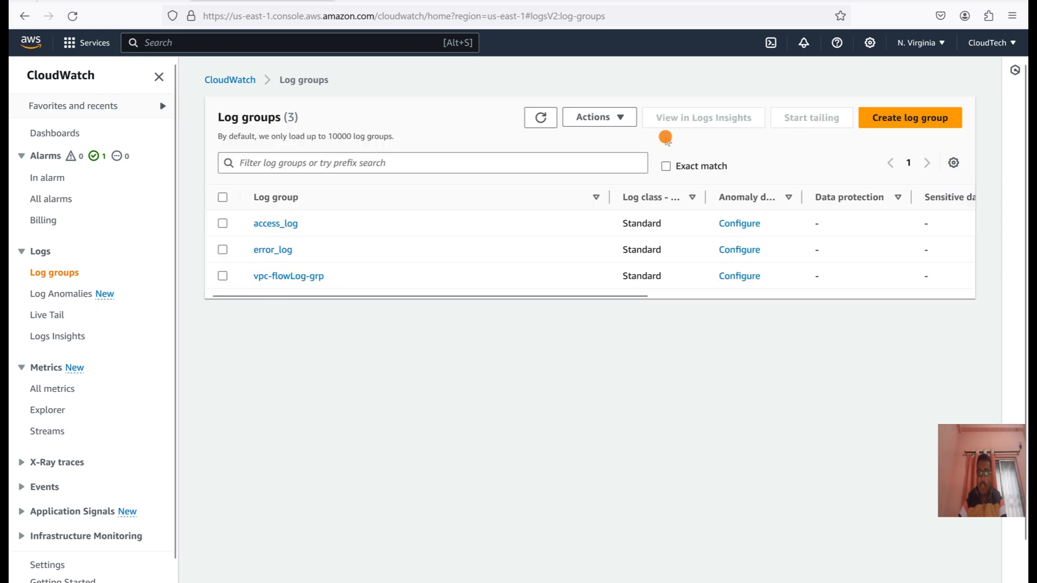
left_click(540, 117)
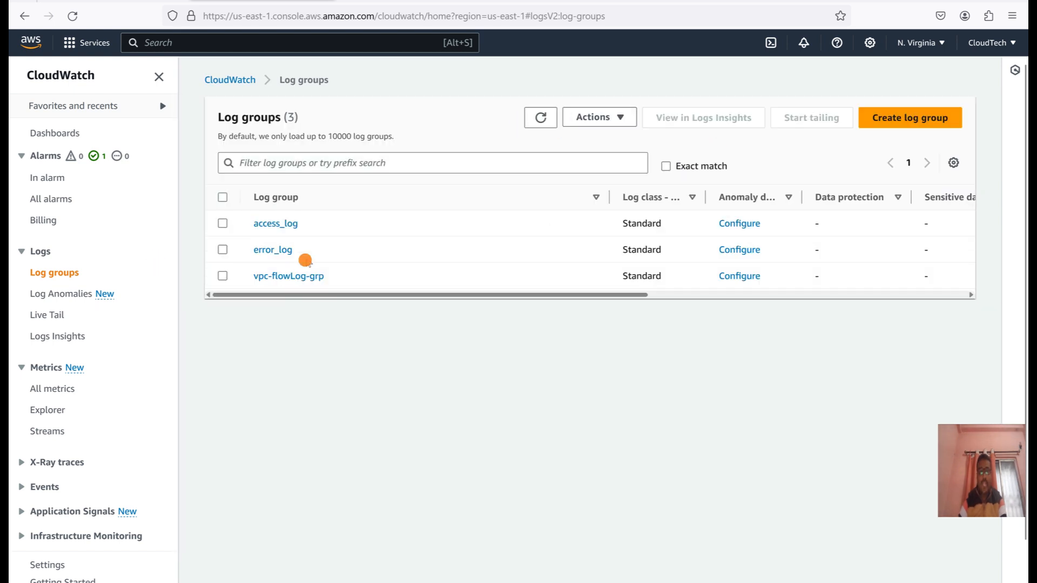
Create a CloudWatch log group named demo-vpc-lg-cw with a retention setting of 1 day.
left_click(935, 132)
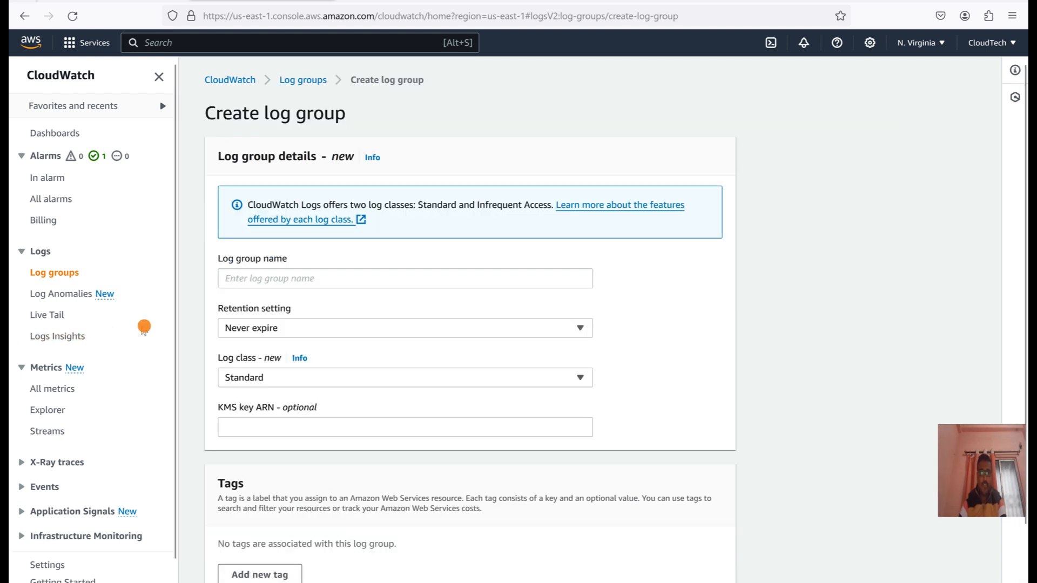
left_click(286, 281)
type("demo-v")
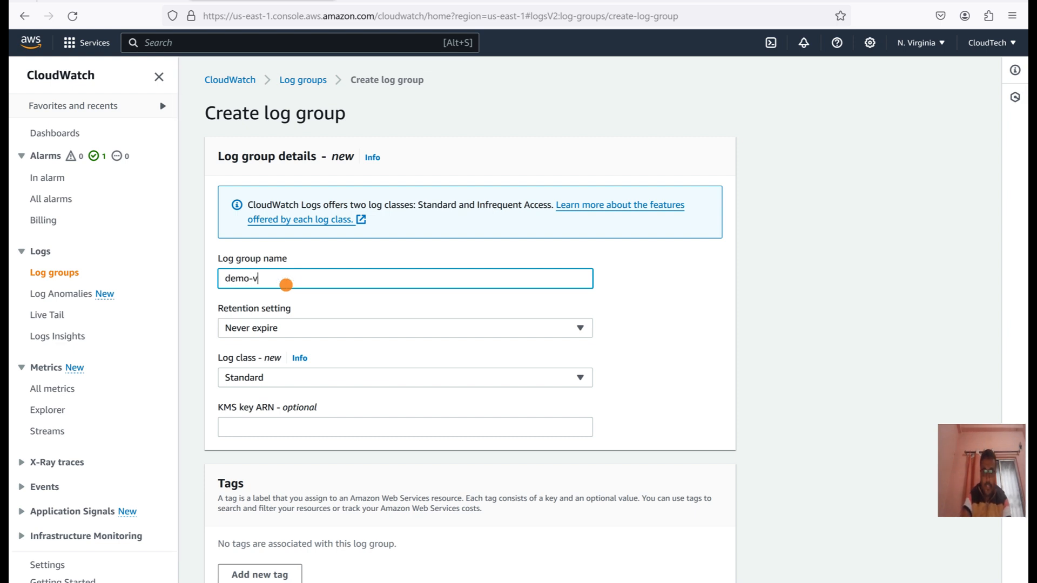
type("pc-lg-cw")
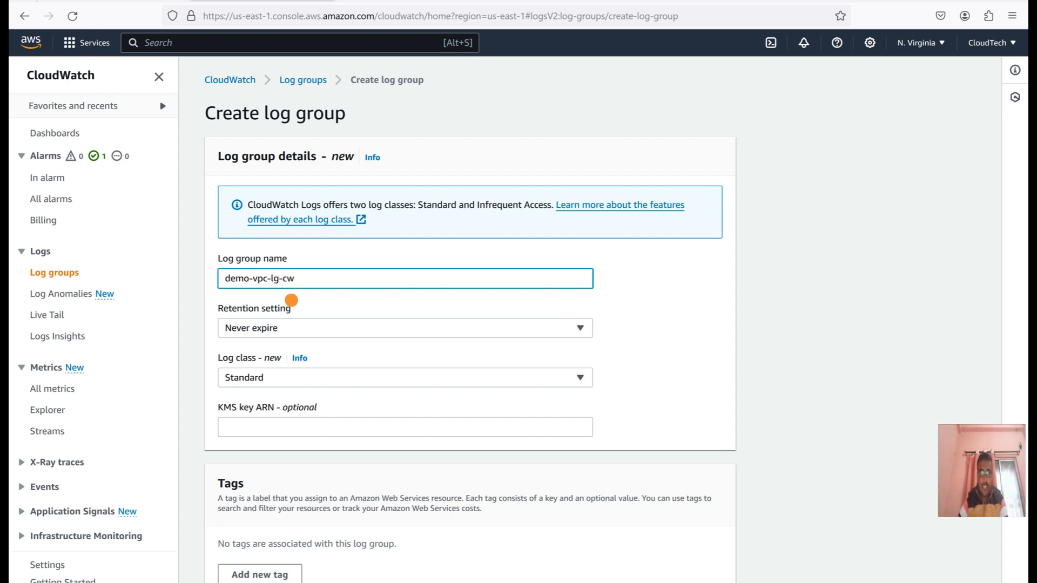
left_click(304, 330)
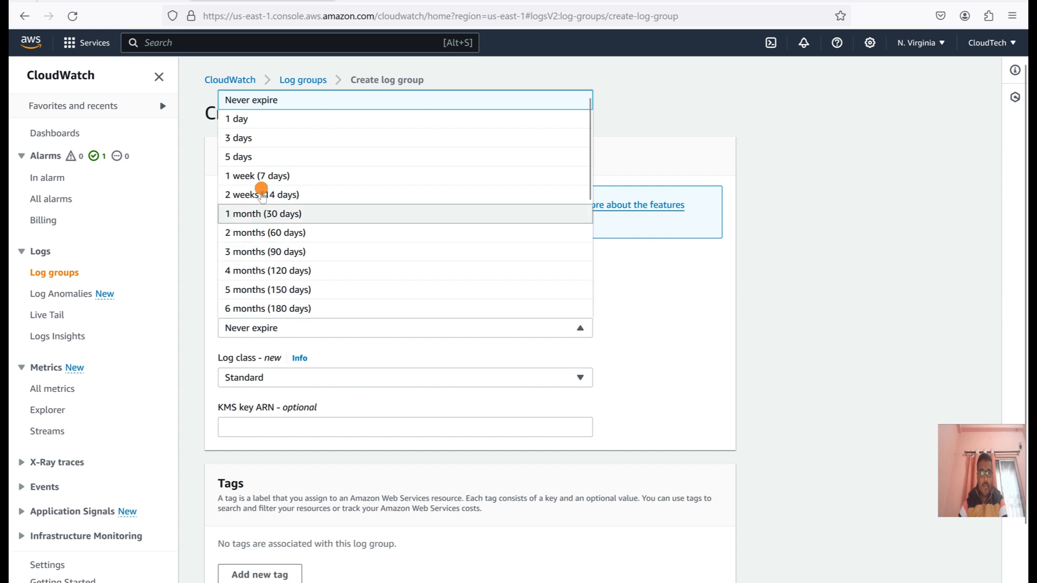
left_click(259, 117)
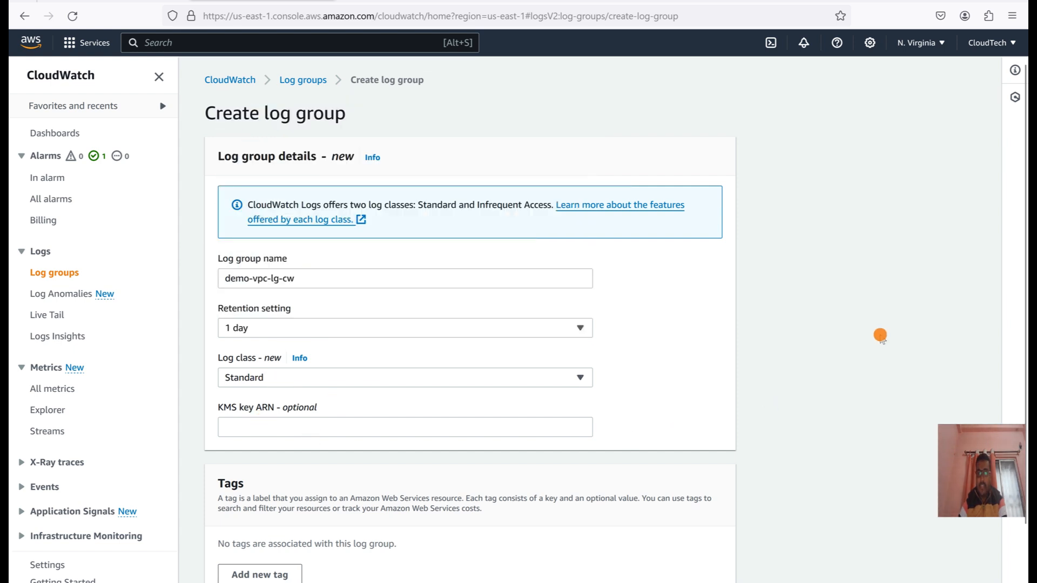
scroll(881, 336, "down", 2)
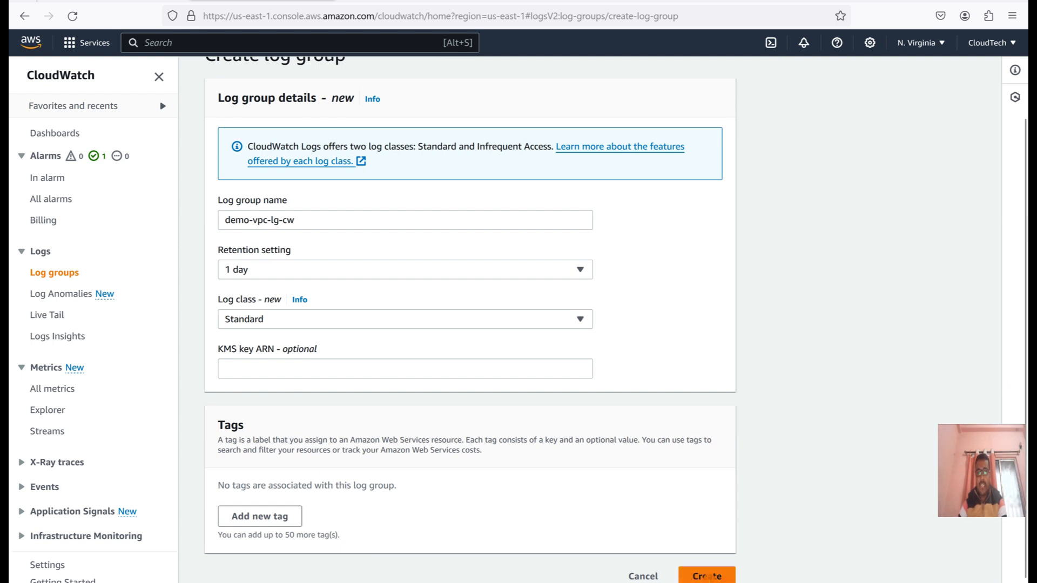
left_click(707, 577)
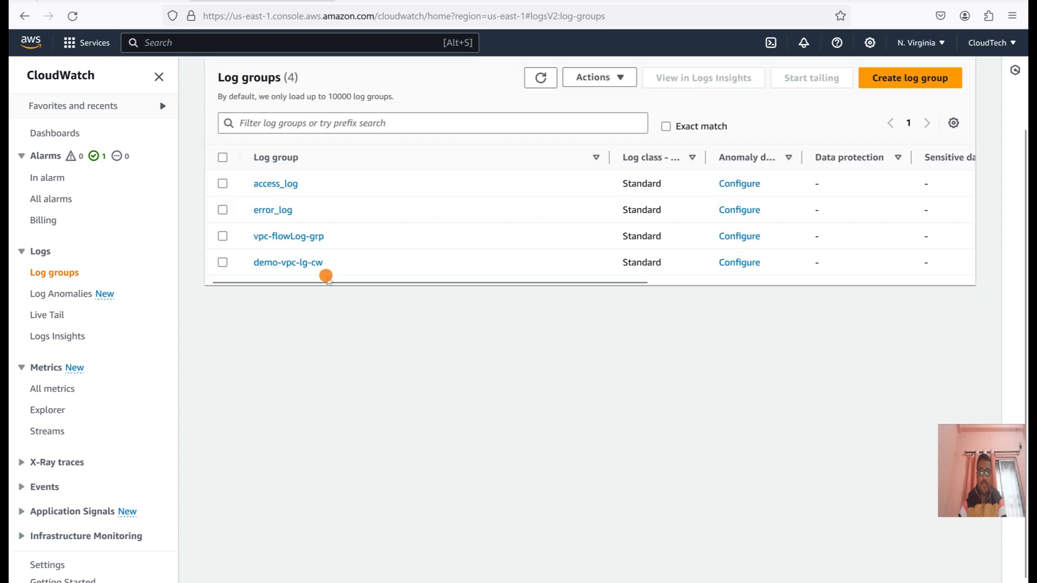
Check the details of the demo-vpc-lg-cw log group and choose it as the flow log's destination log group.
left_click(311, 263)
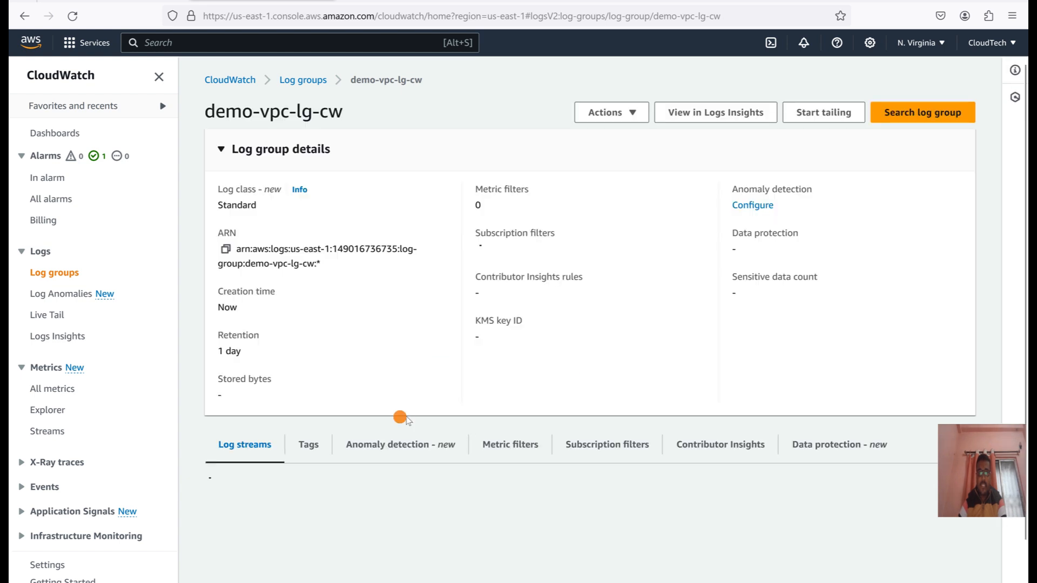
scroll(447, 542, "down", 1)
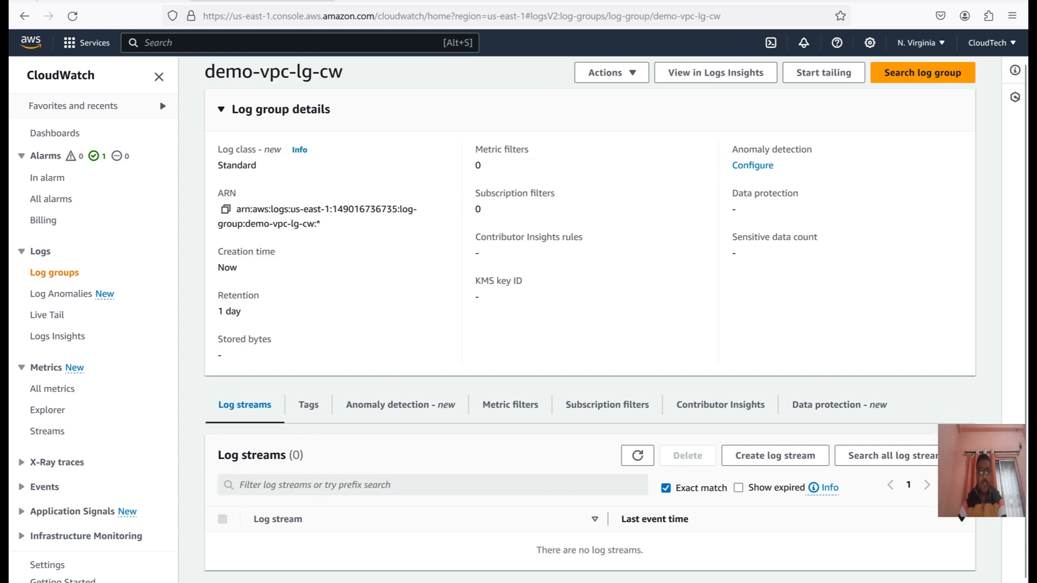
left_click(112, 1)
left_click(457, 430)
left_click(371, 428)
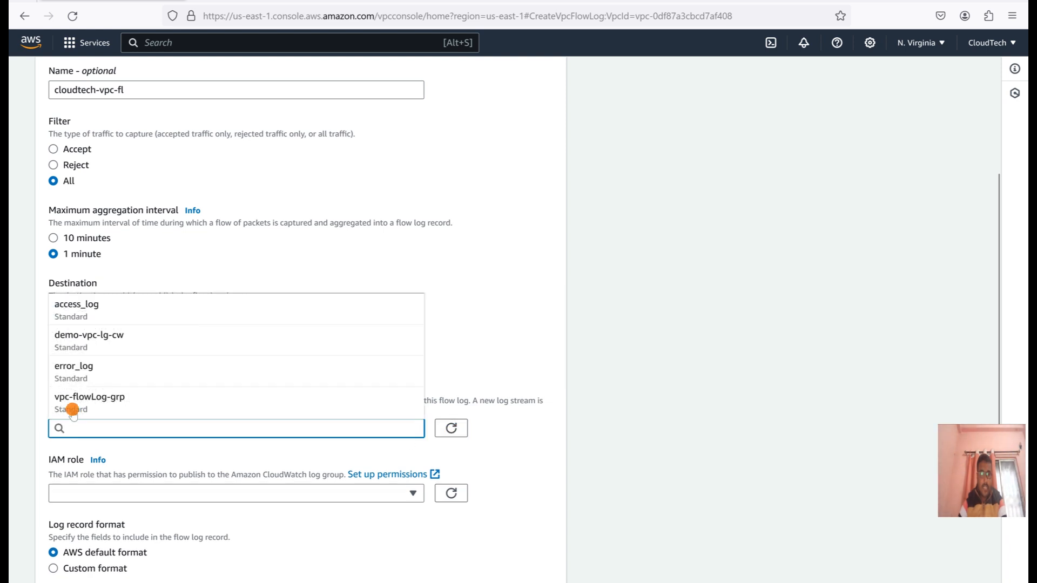
left_click(108, 338)
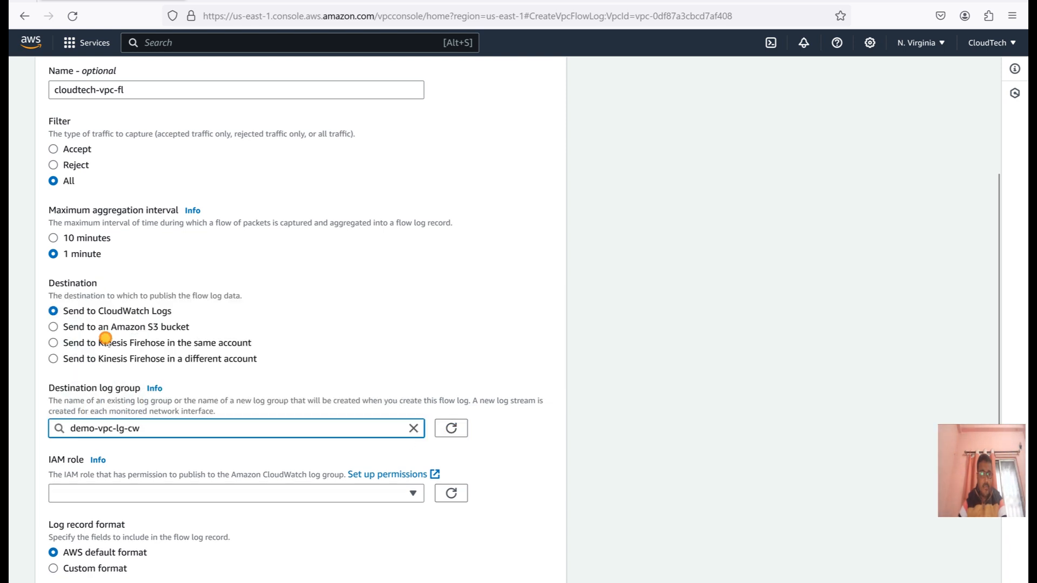
Look up the IAM role permissions required for publishing flow logs to CloudWatch Logs in the Amazon VPC user guide.
left_click(542, 446)
scroll(540, 451, "down", 2)
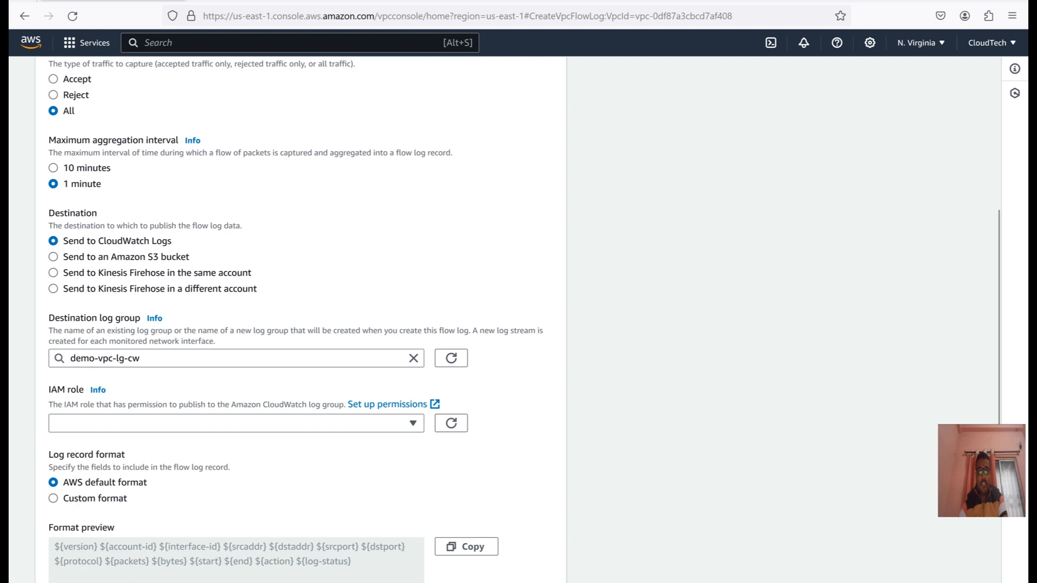
left_click(412, 1)
scroll(601, 310, "down", 1)
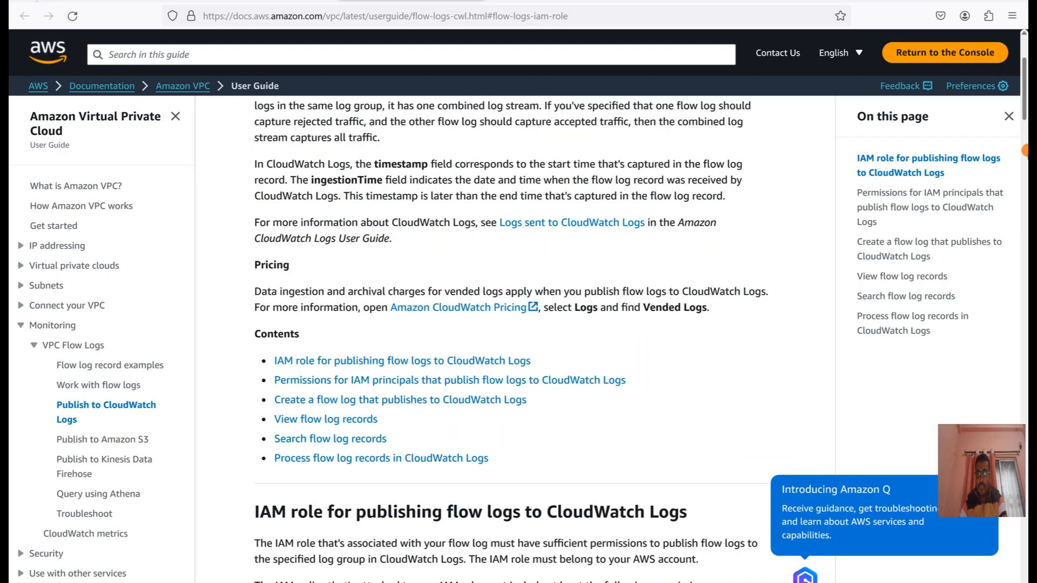
scroll(1025, 199, "down", 3)
scroll(1025, 199, "down", 10)
scroll(1025, 142, "up", 10)
Open the IAM roles list from the console home in a separate browser tab.
left_click(71, 2)
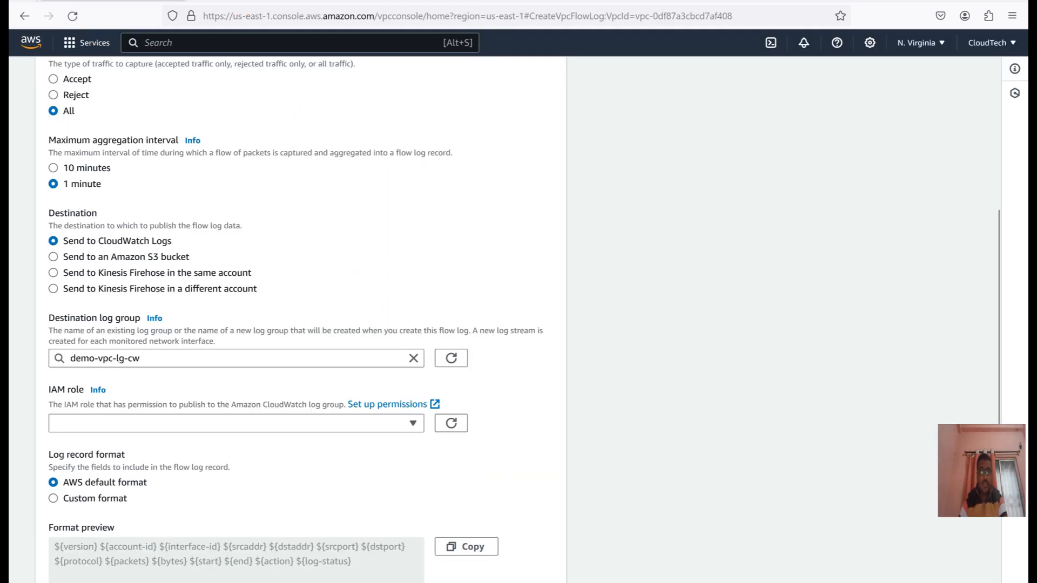
left_click(227, 1)
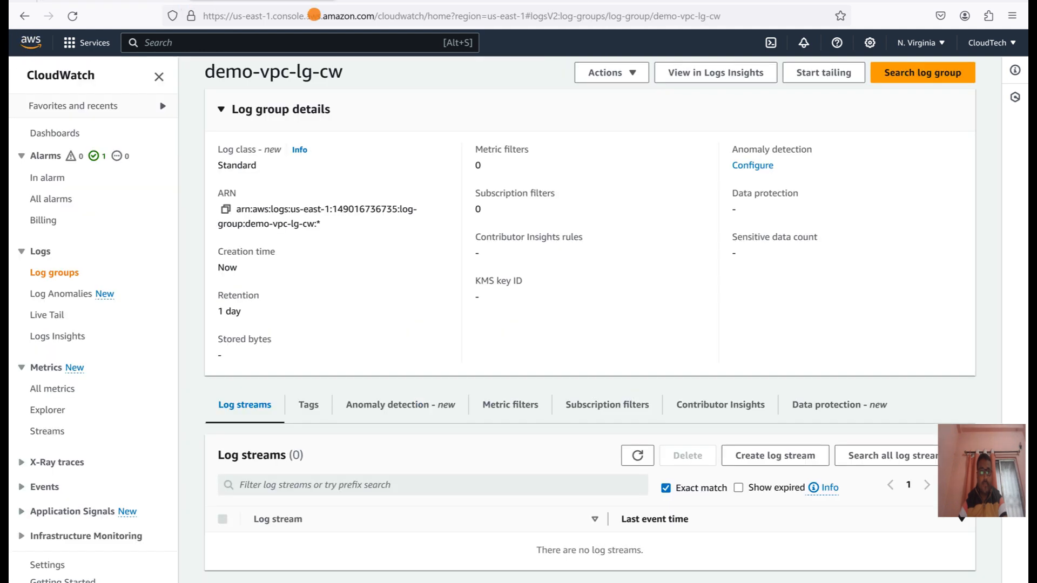
left_click(381, 1)
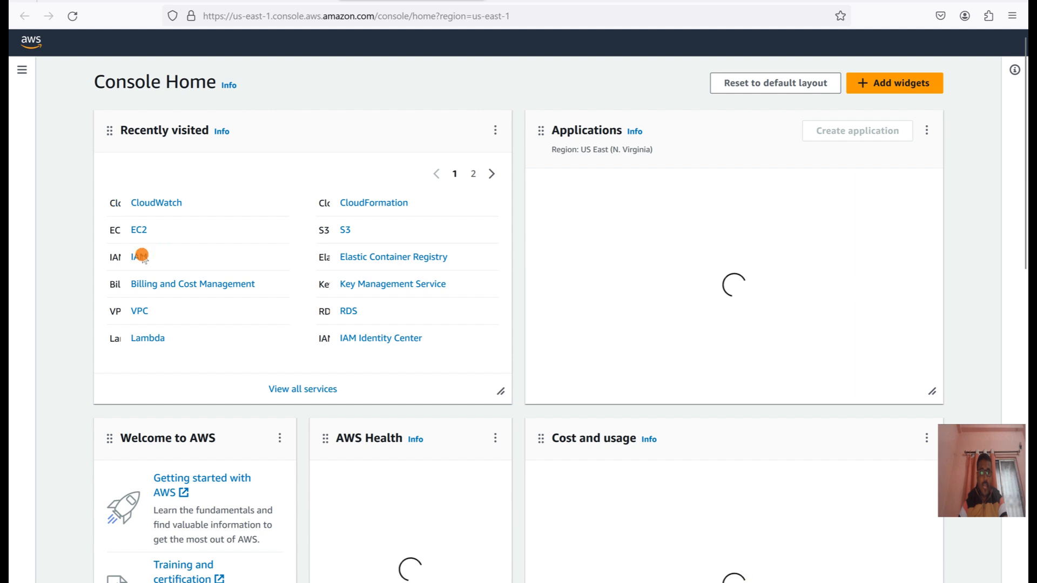
left_click(139, 256)
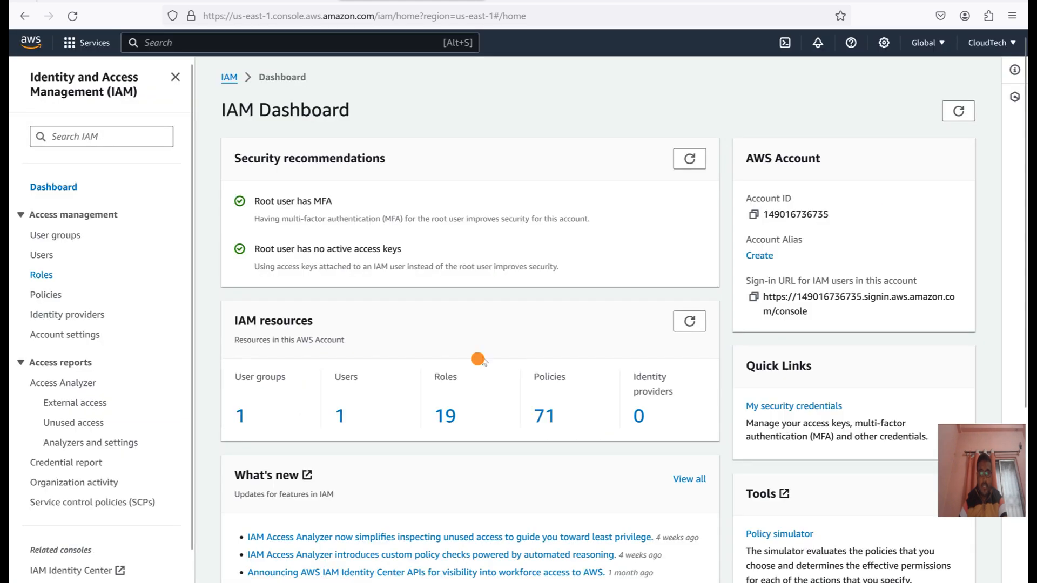
left_click(43, 276)
Search the roles for "demo", open demo-vpc-flow-log and examine the JSON of its aws-vpc-log-cloudwatch policy.
left_click(309, 164)
type("demo")
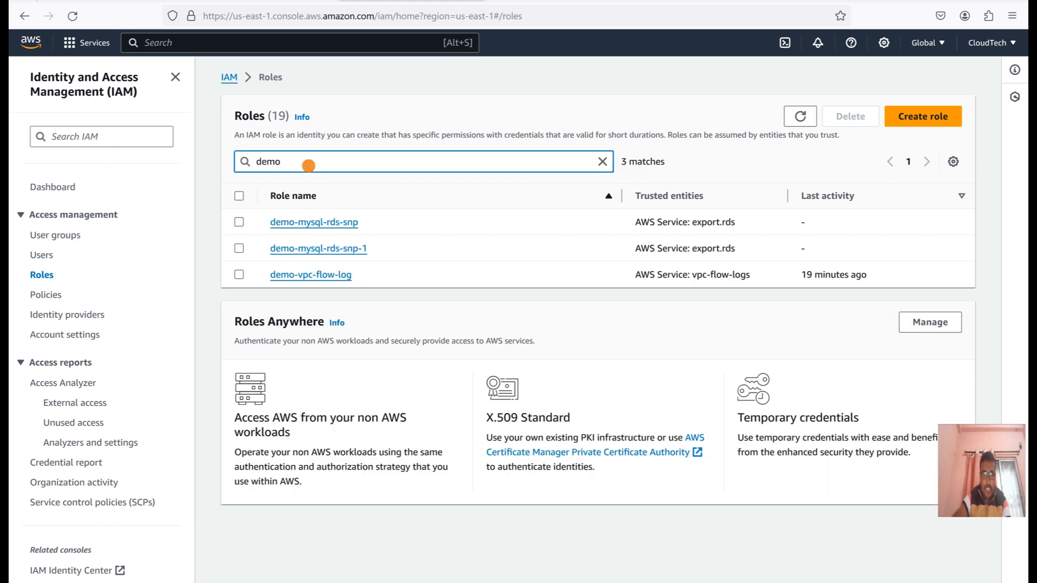
left_click(312, 275)
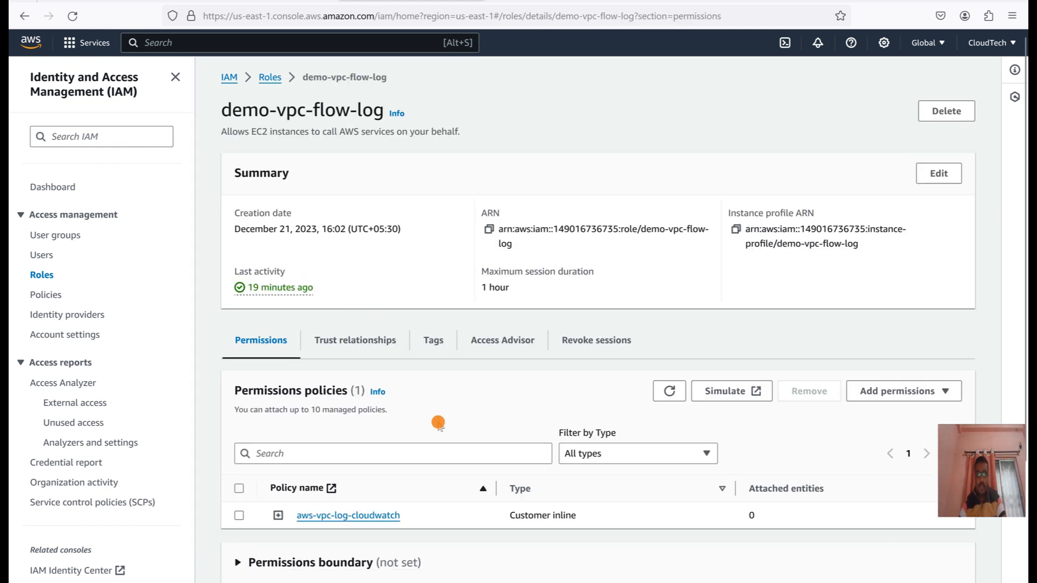
scroll(439, 423, "down", 2)
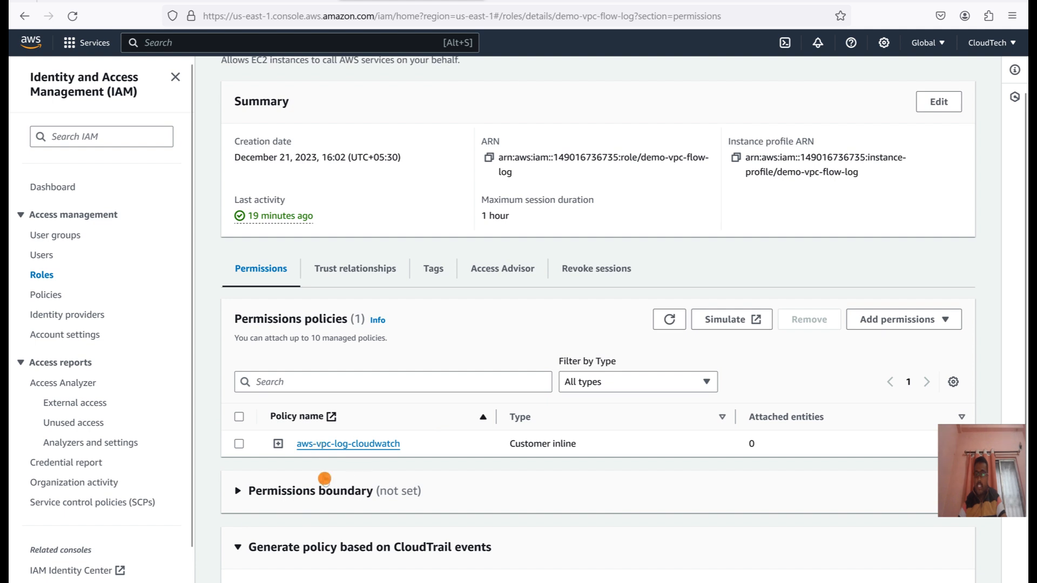
left_click(277, 444)
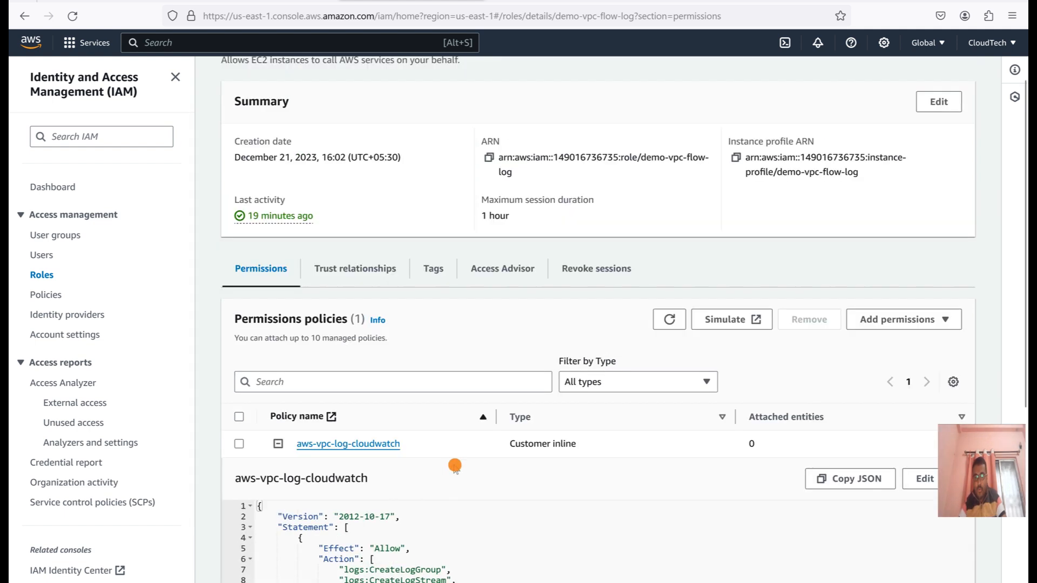
scroll(454, 467, "down", 5)
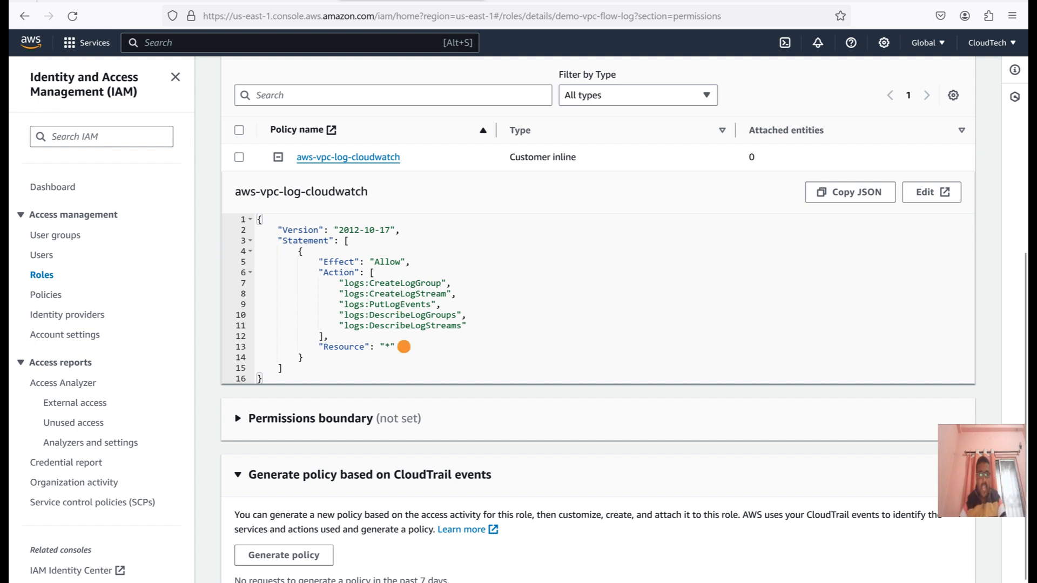
left_click_drag(400, 348, 329, 335)
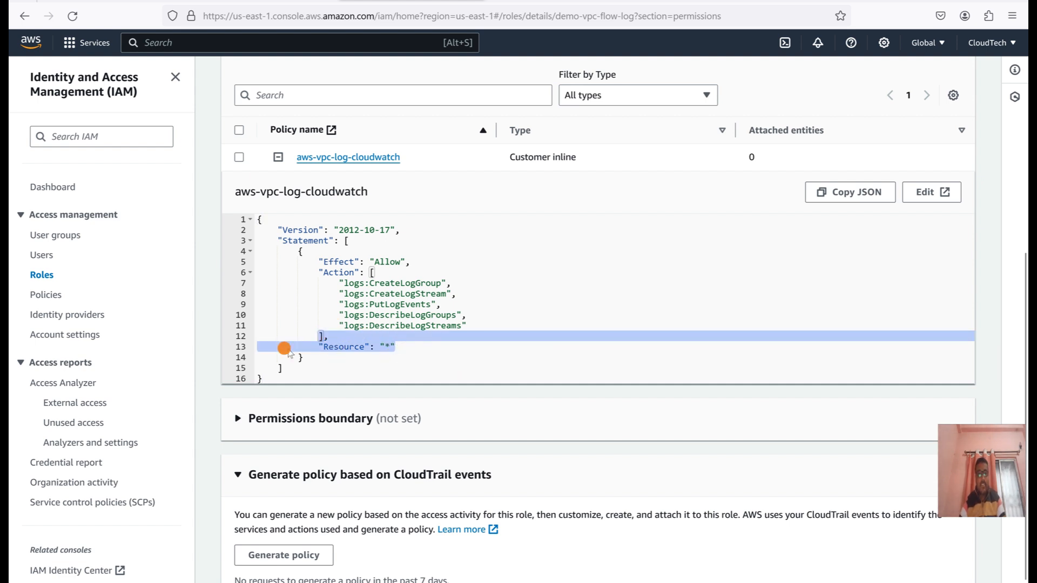
left_click_drag(413, 353, 309, 304)
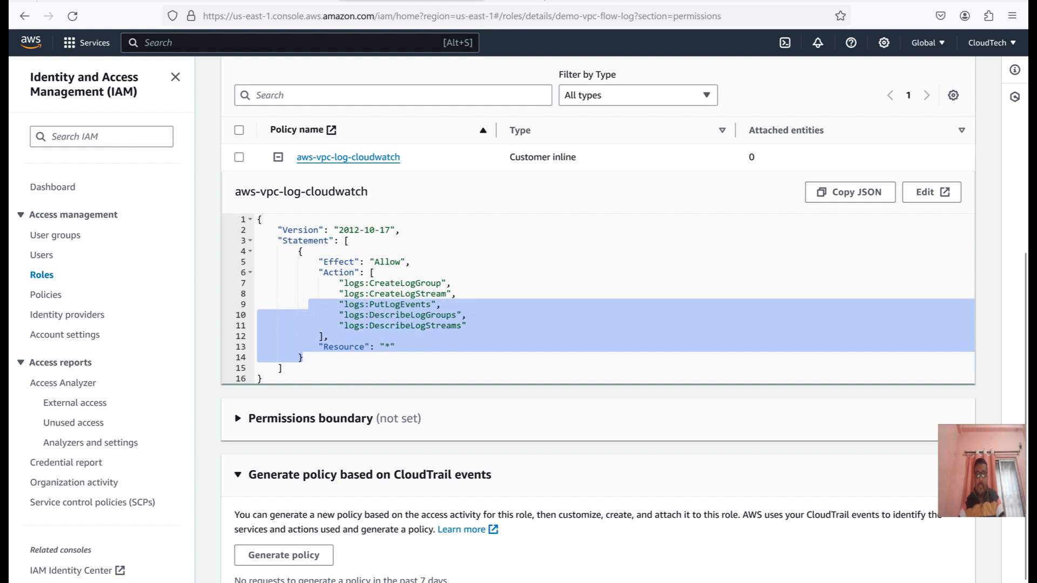
Compare the role's policy with the IAM policy in the VPC user guide and return to the role.
left_click(545, 2)
scroll(463, 396, "down", 3)
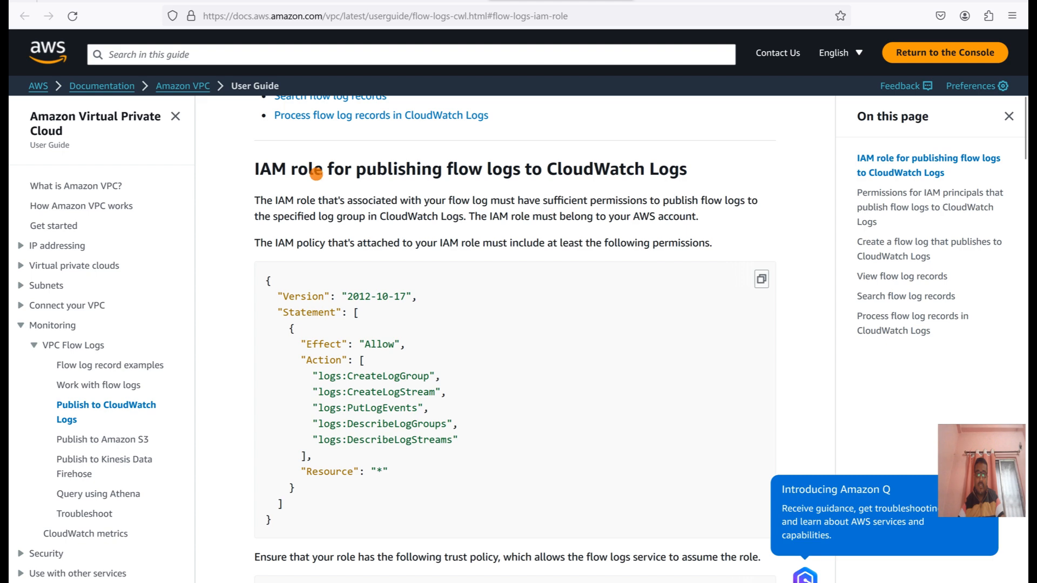
left_click(263, 1)
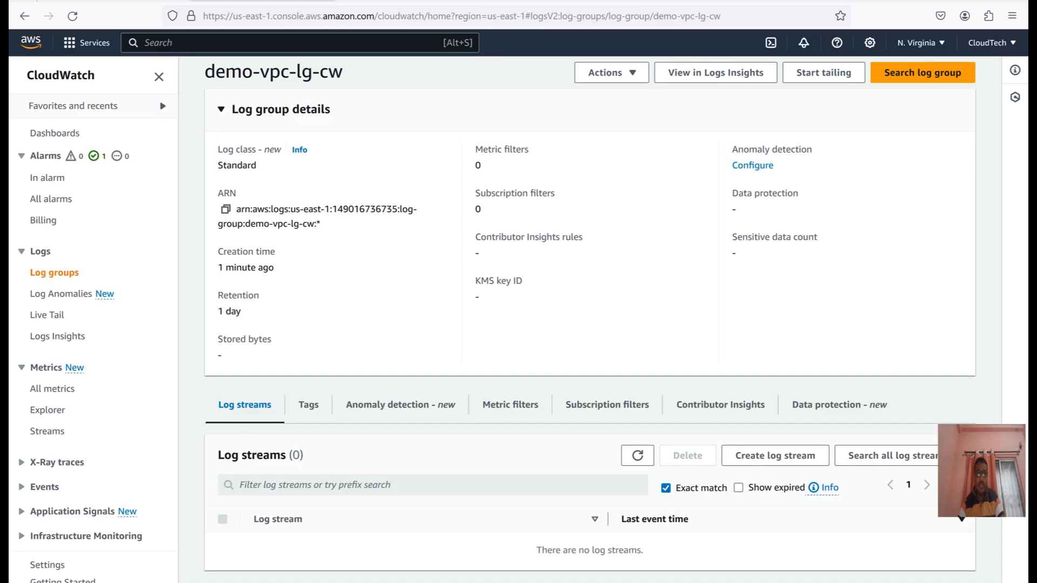
left_click(412, 1)
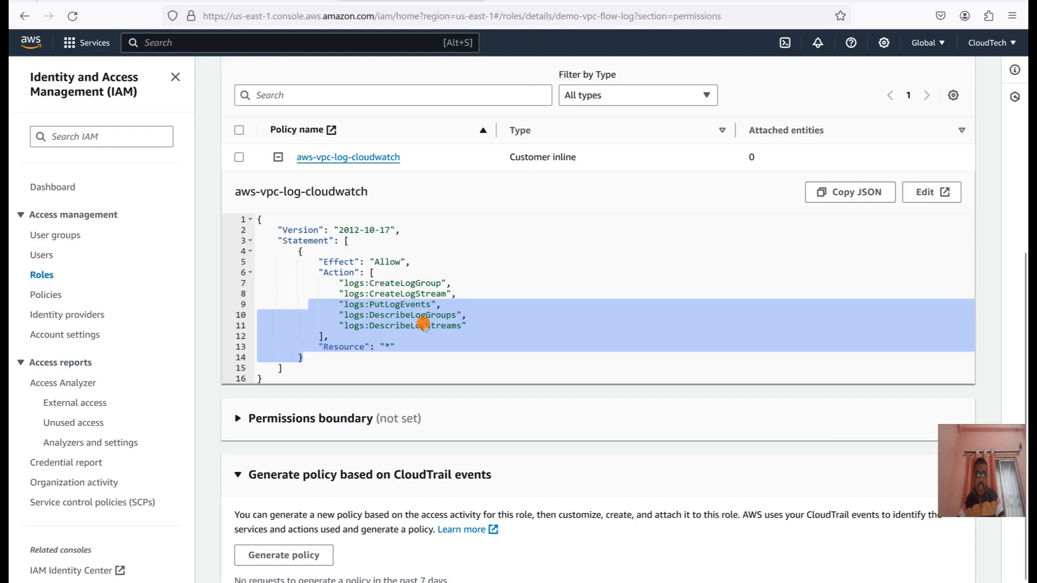
Examine the trust relationships policy of the demo-vpc-flow-log role.
scroll(587, 267, "up", 5)
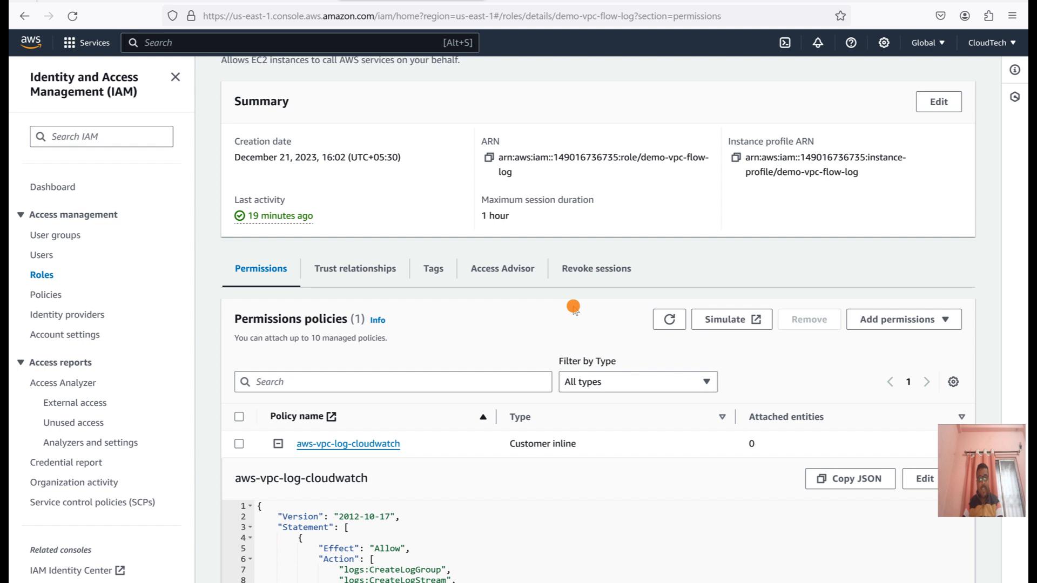
left_click(365, 270)
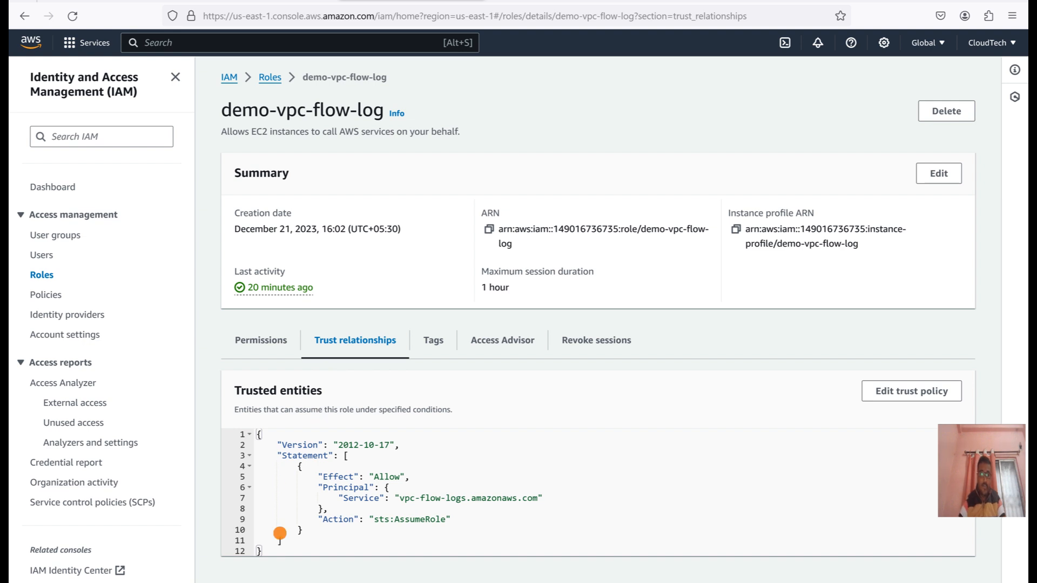
left_click_drag(398, 500, 266, 545)
left_click(577, 498)
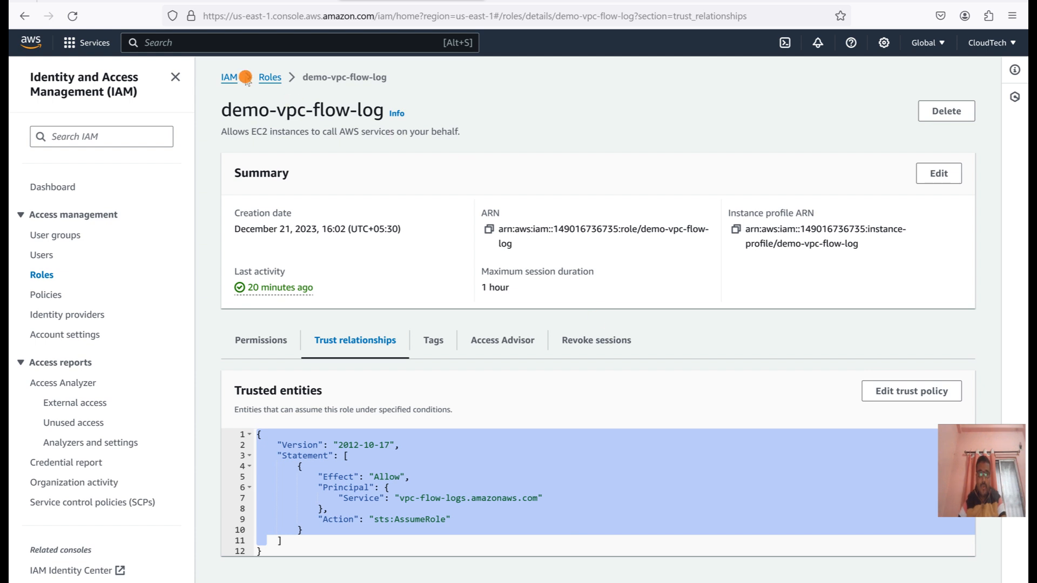
Start creating a new IAM role with AWS service as the trusted entity type and EC2 as the use case.
left_click(271, 78)
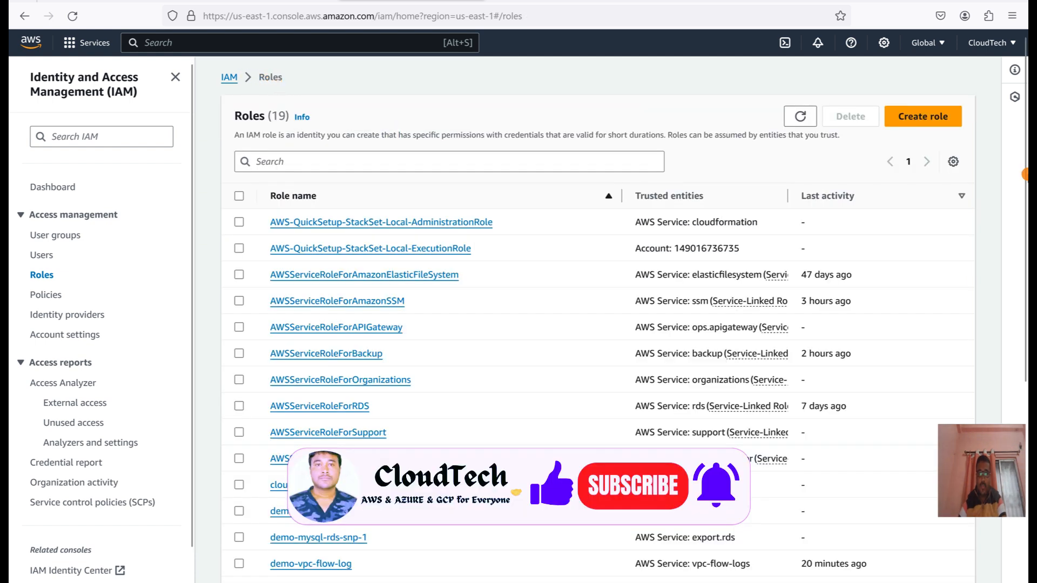
left_click(921, 117)
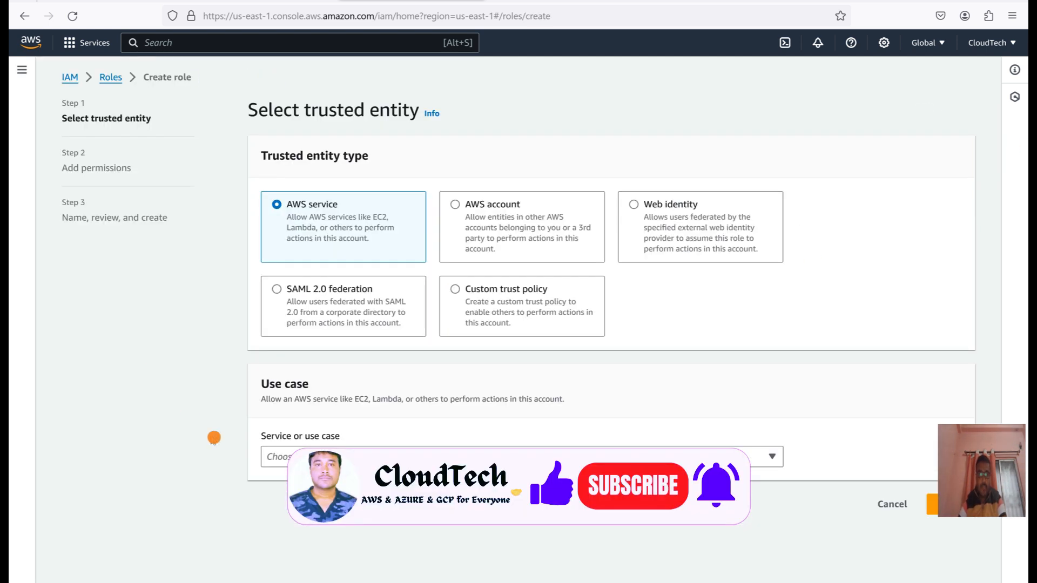
left_click(522, 457)
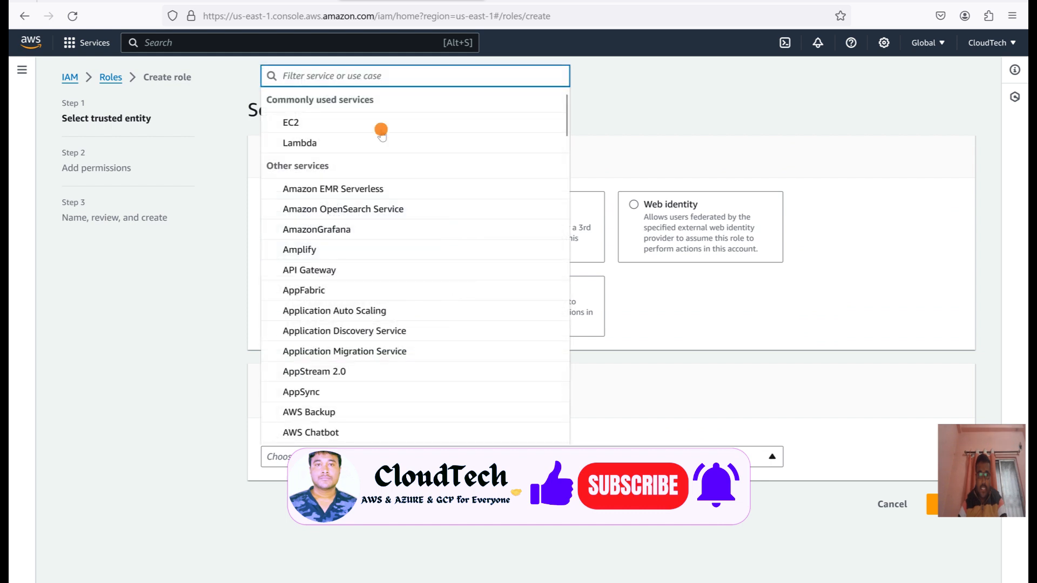
left_click(306, 126)
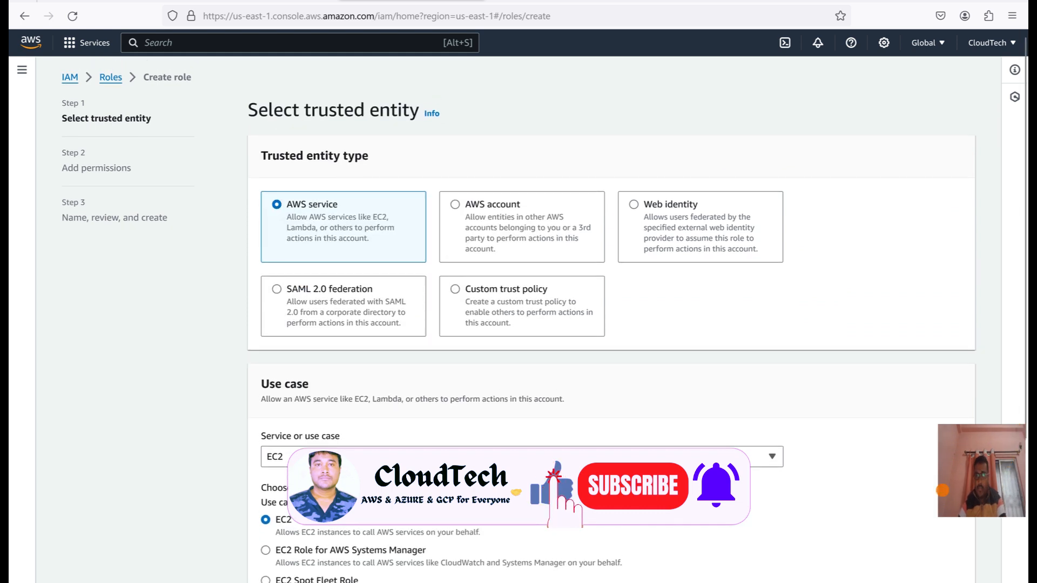
scroll(892, 565, "down", 5)
left_click(952, 573)
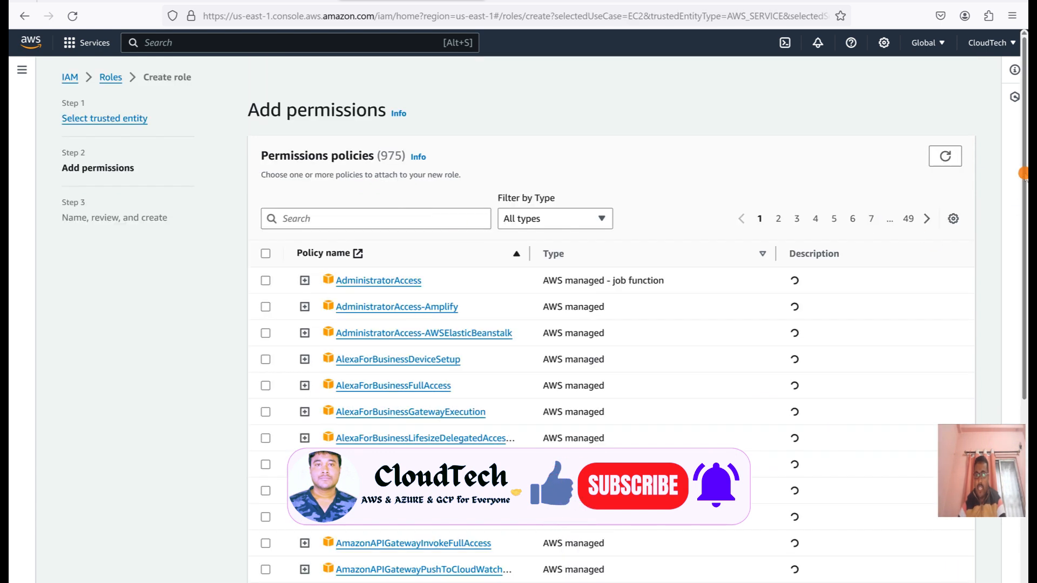
Skip attaching permissions policies, name the role demo-vpc-flog-log-iam and create it.
scroll(960, 531, "down", 5)
left_click(951, 568)
left_click(314, 155)
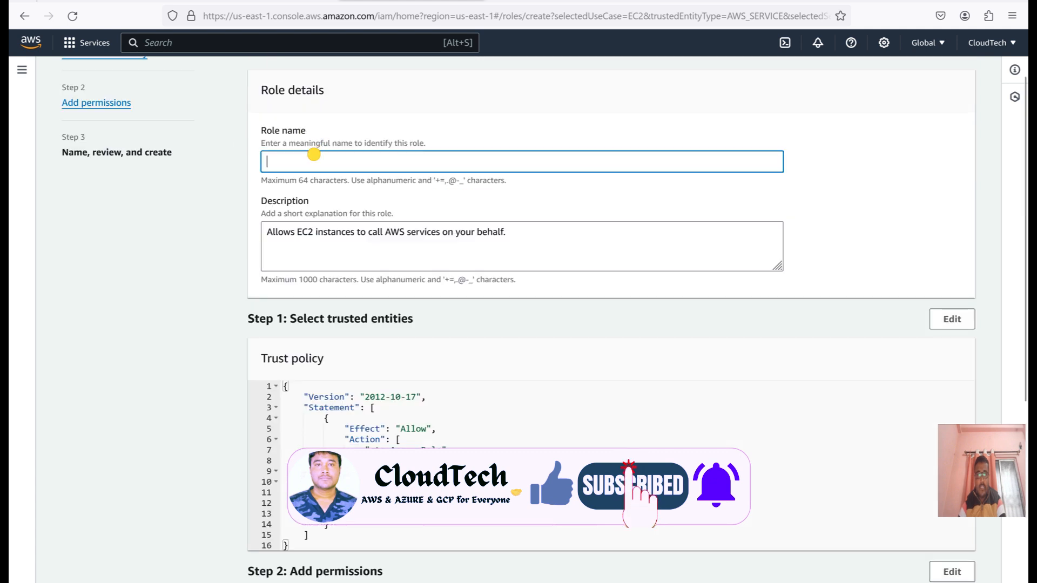
type("demo")
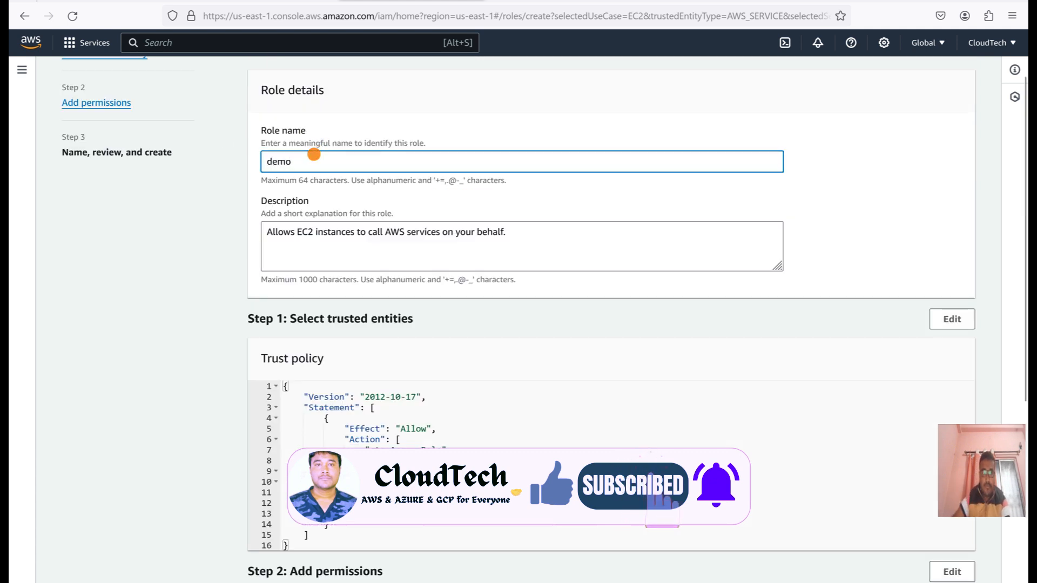
type("-")
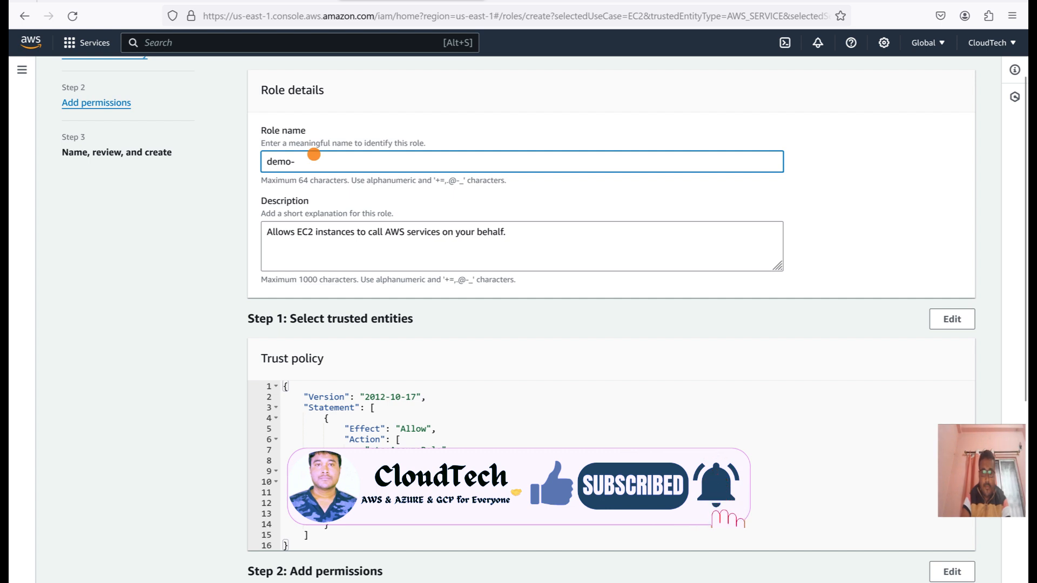
type("vpv")
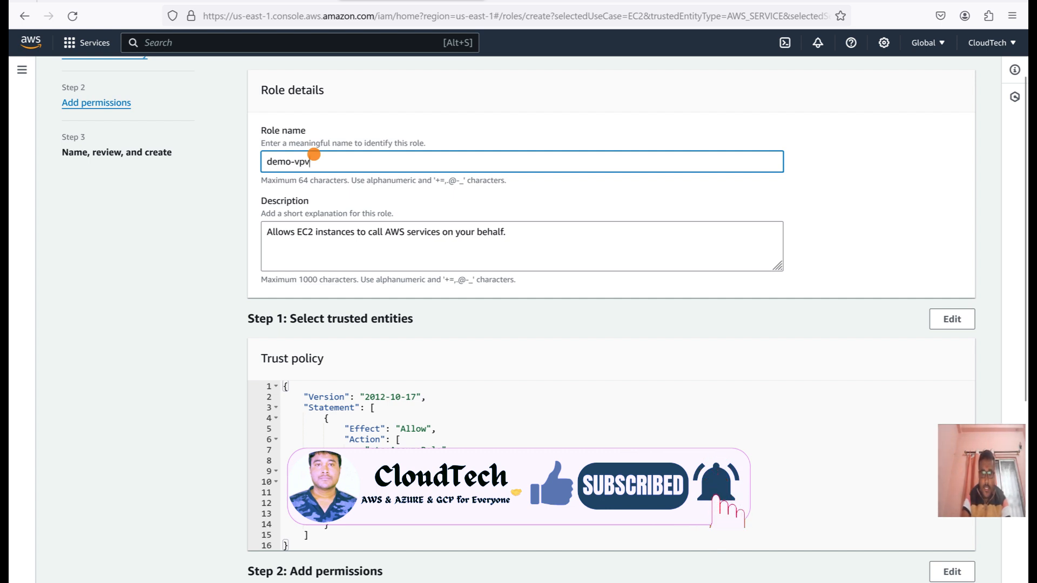
key("BackSpace")
type("c-flog-log-iam")
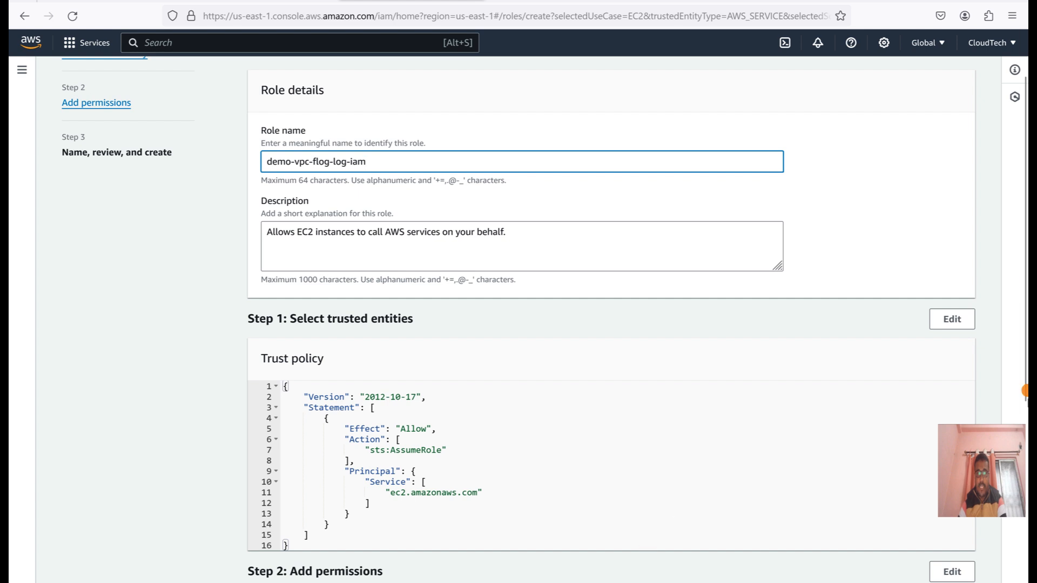
scroll(150, 231, "down", 3)
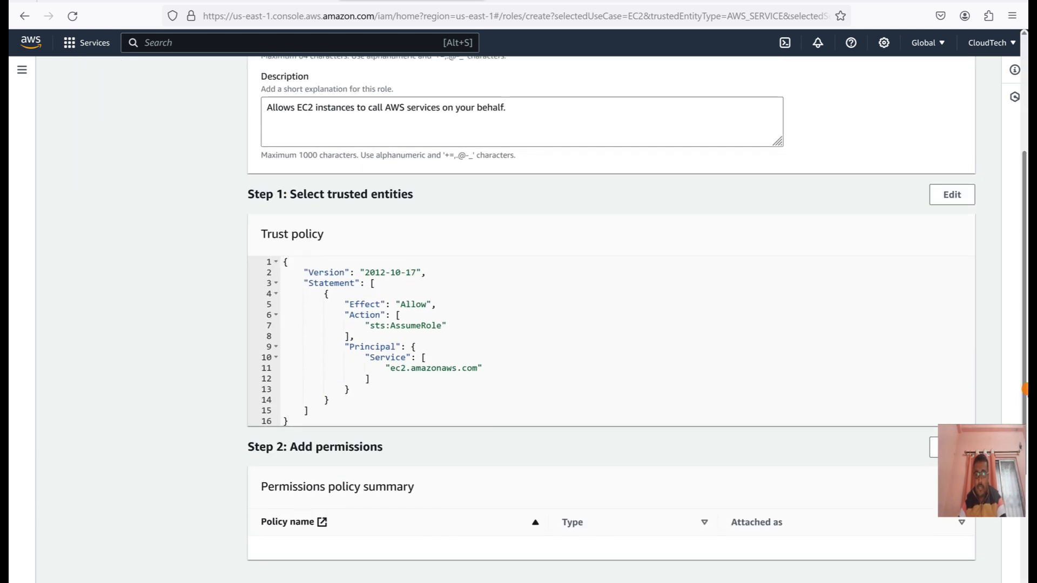
scroll(914, 415, "down", 5)
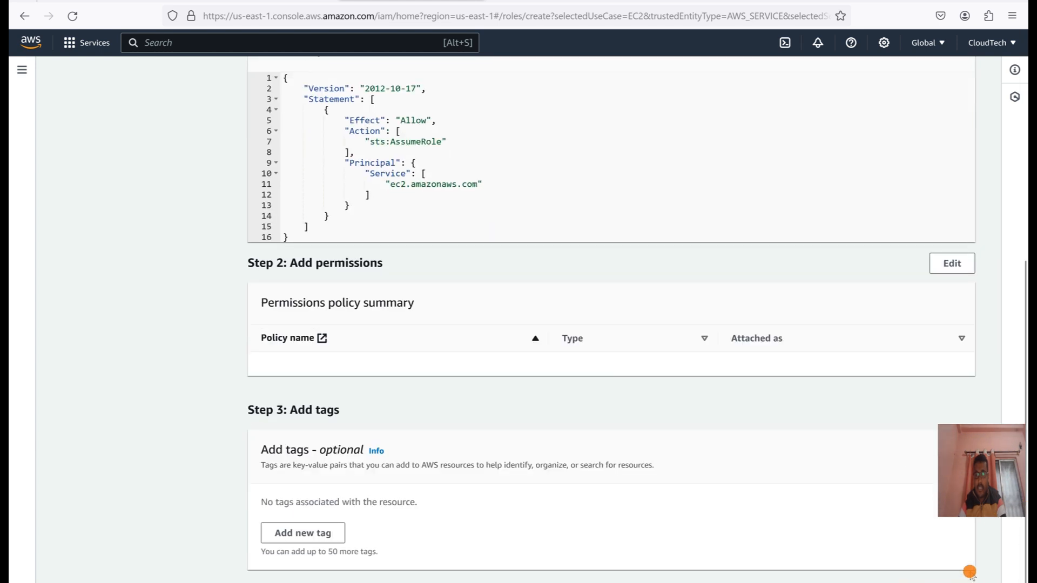
left_click(947, 582)
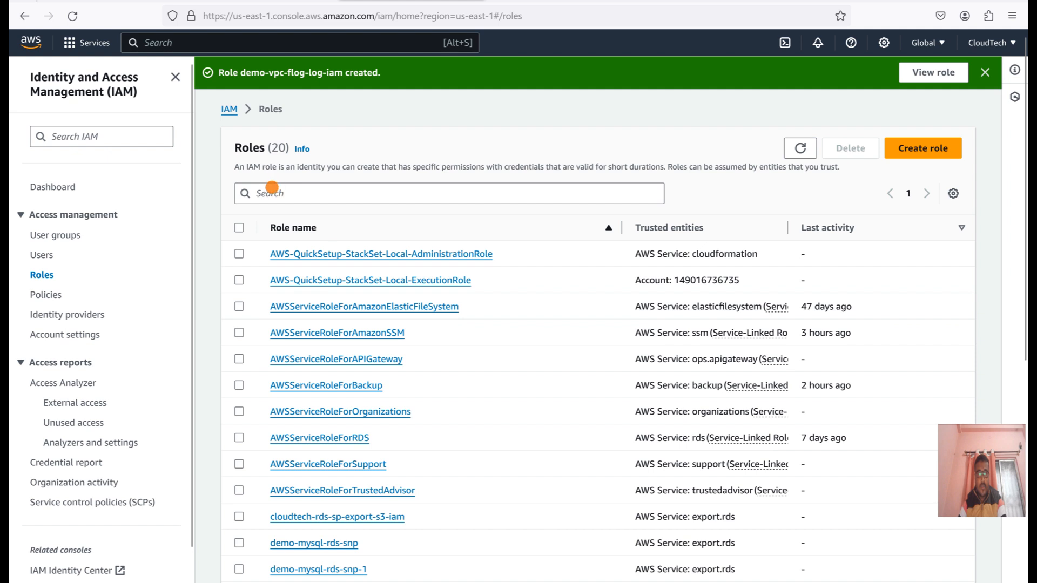
Search the roles for "demo" and open demo-vpc-flog-log-iam.
left_click(272, 187)
type("demo")
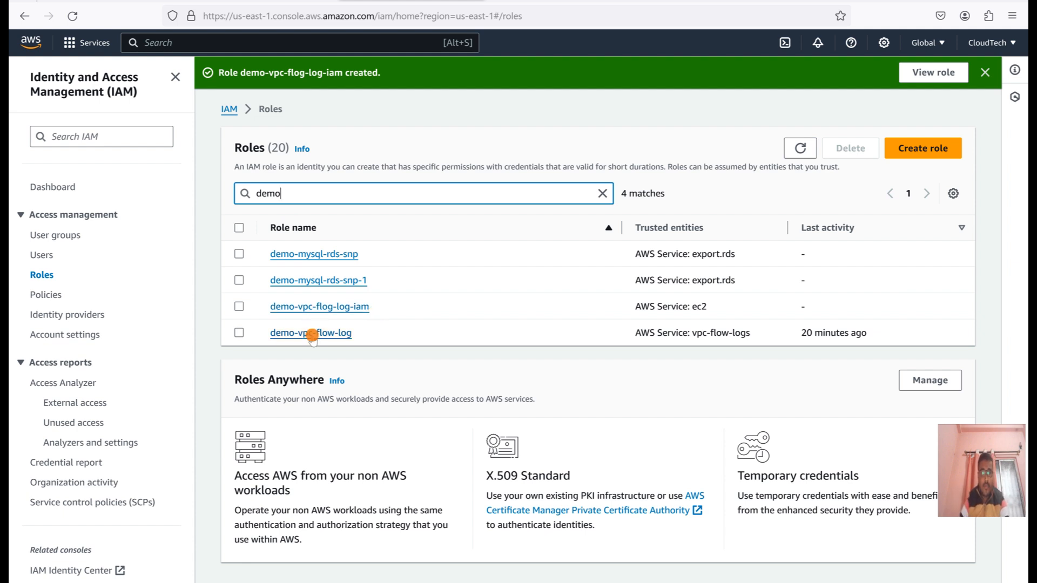
left_click(291, 305)
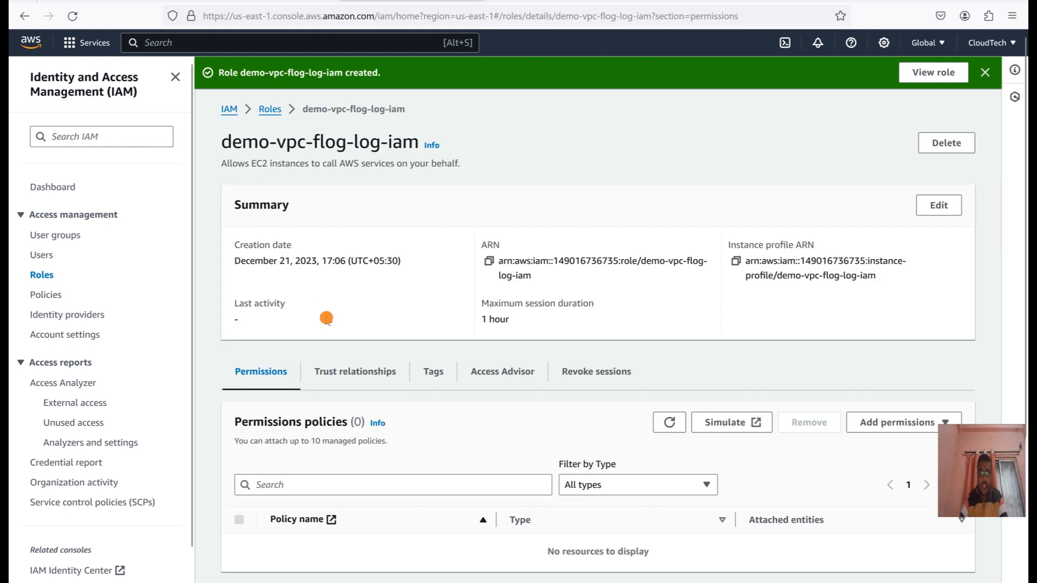
Examine the service principal in the role's trust policy, opening the policy editor and cancelling without changes.
scroll(335, 324, "down", 3)
left_click(351, 227)
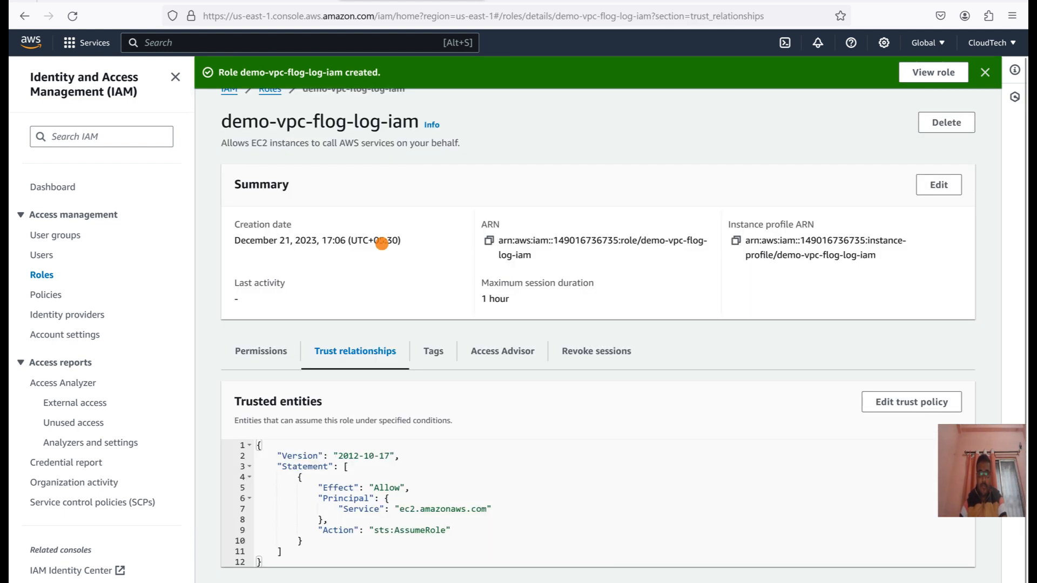
left_click_drag(400, 510, 487, 510)
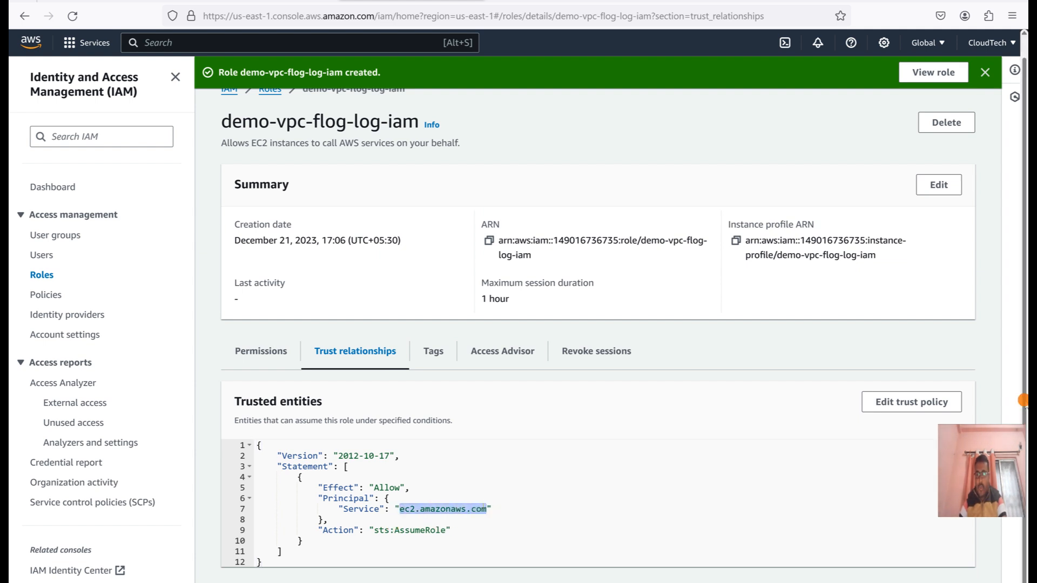
left_click(913, 402)
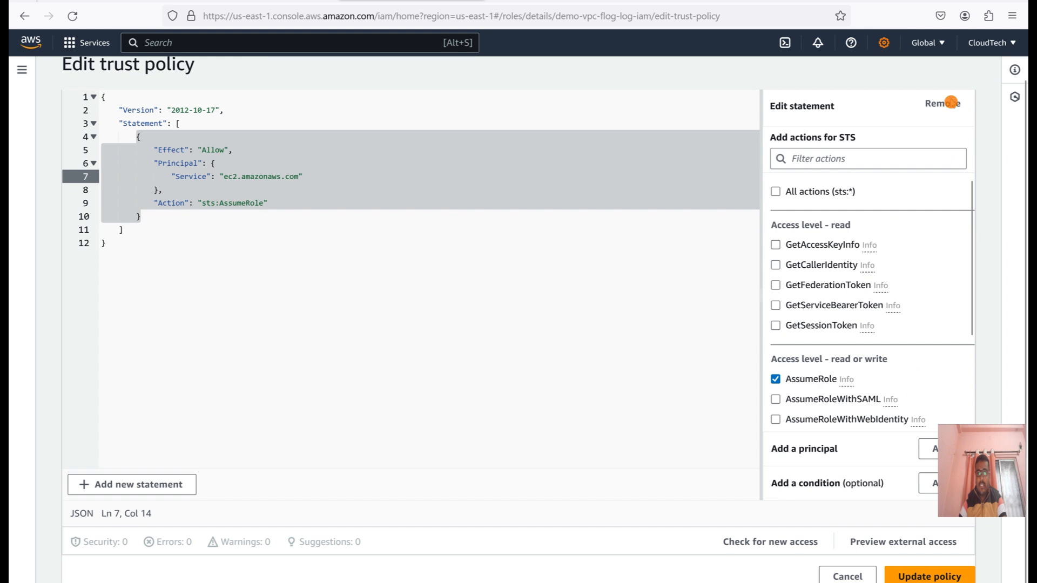
left_click(848, 577)
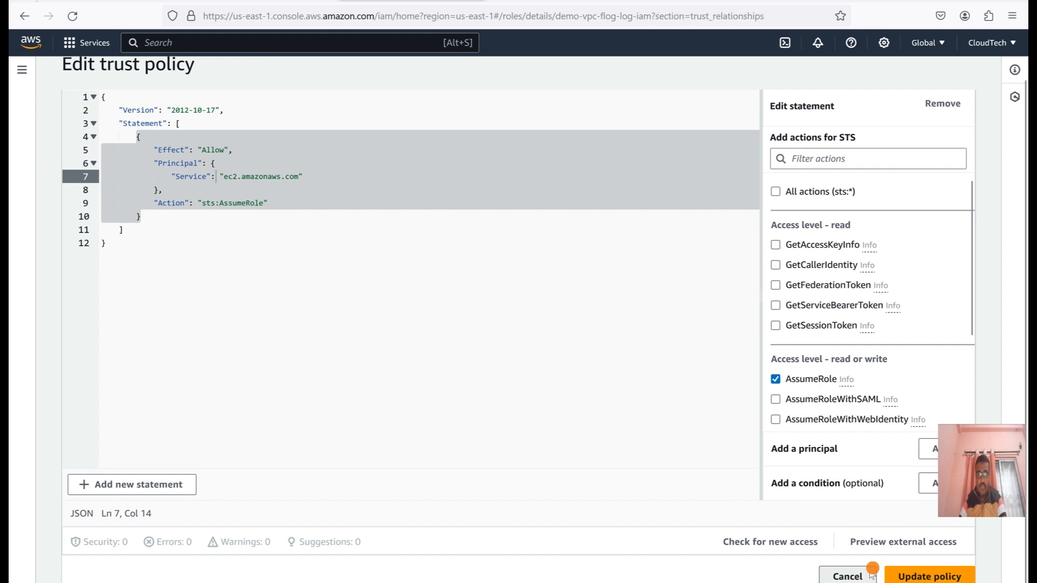
Start creating an inline policy for demo-vpc-flog-log-iam in the JSON policy editor.
left_click(264, 340)
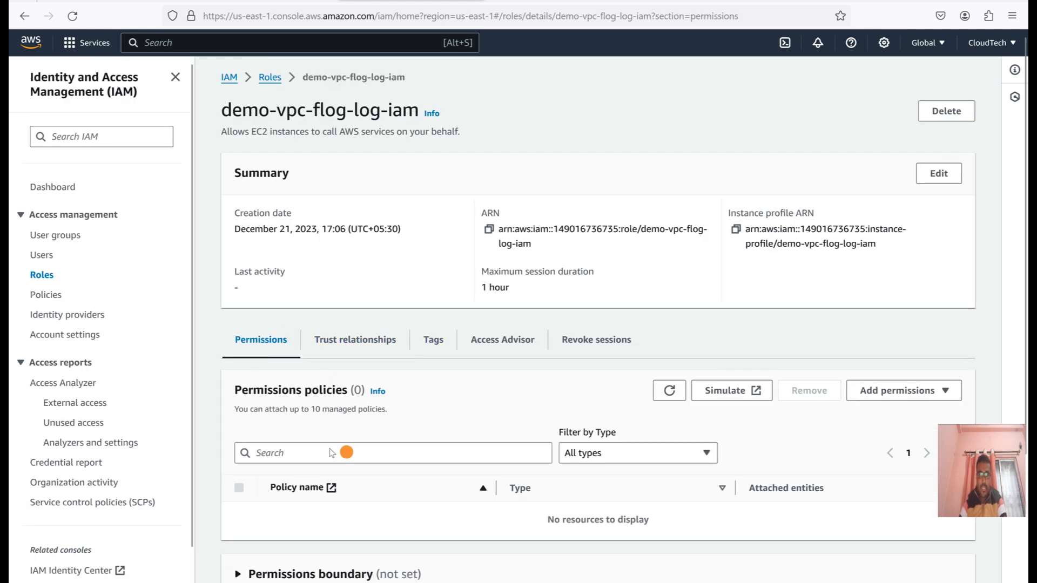
scroll(399, 429, "down", 1)
scroll(399, 429, "down", 1)
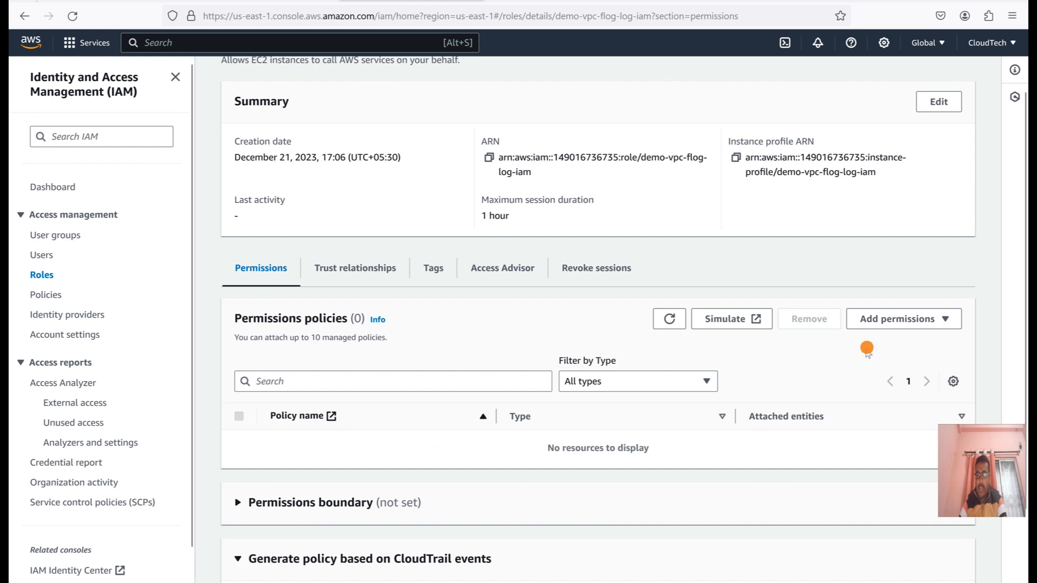
left_click(888, 318)
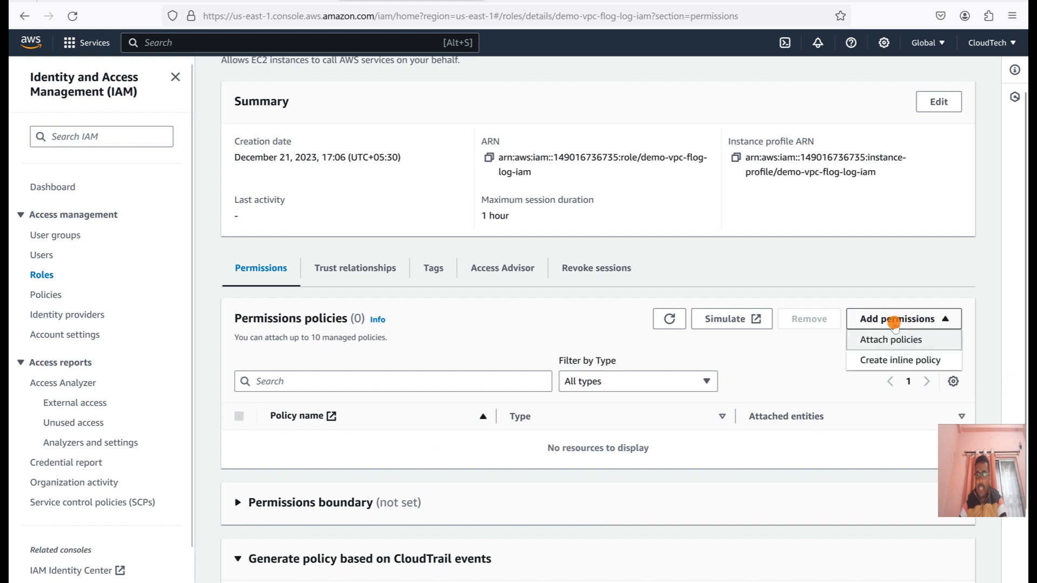
left_click(896, 361)
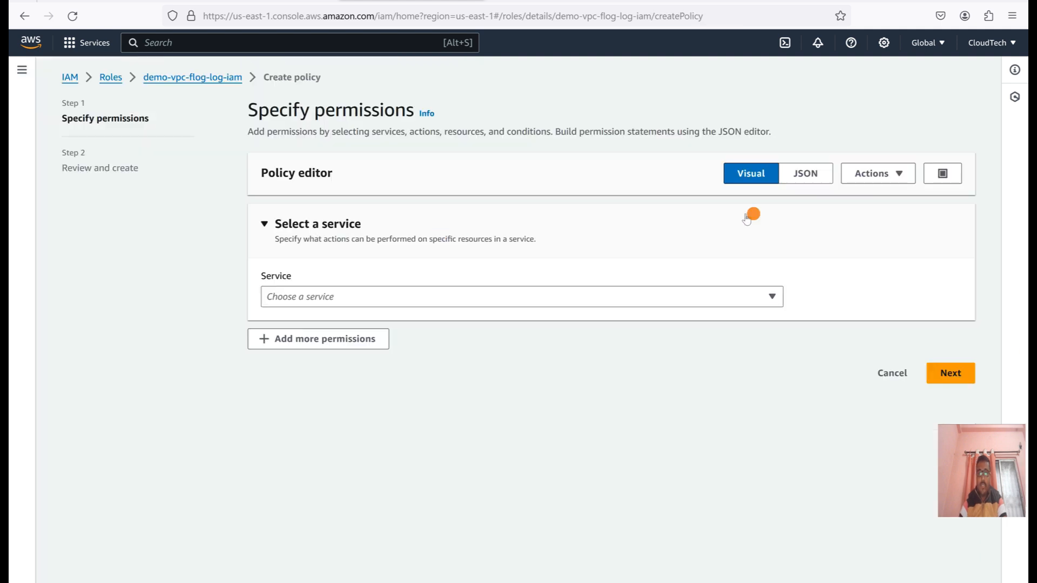
left_click(795, 175)
left_click(458, 326)
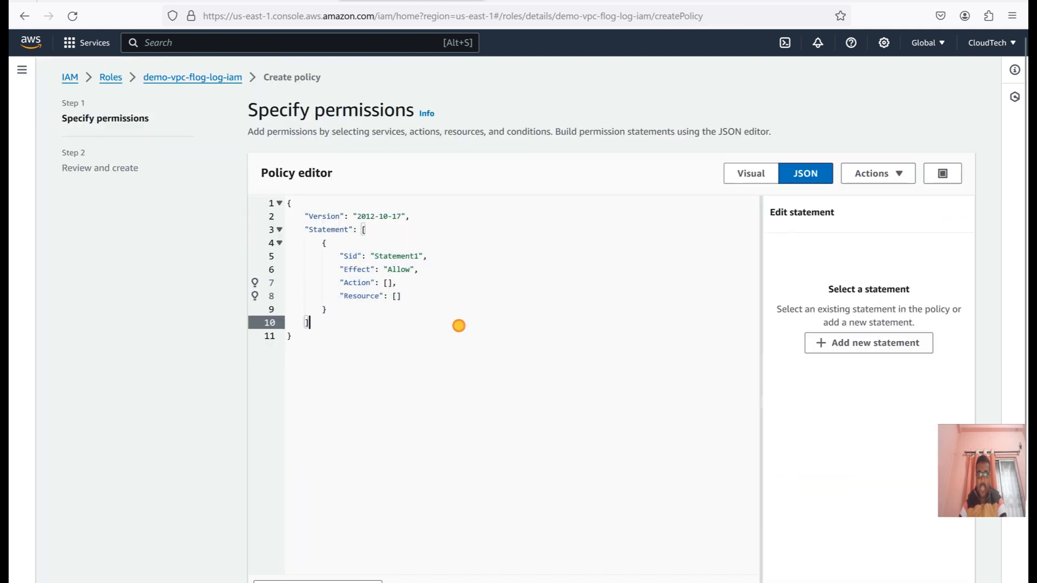
Replace the inline policy's JSON with the CloudWatch Logs permissions policy copied from the VPC user guide.
left_click(559, 1)
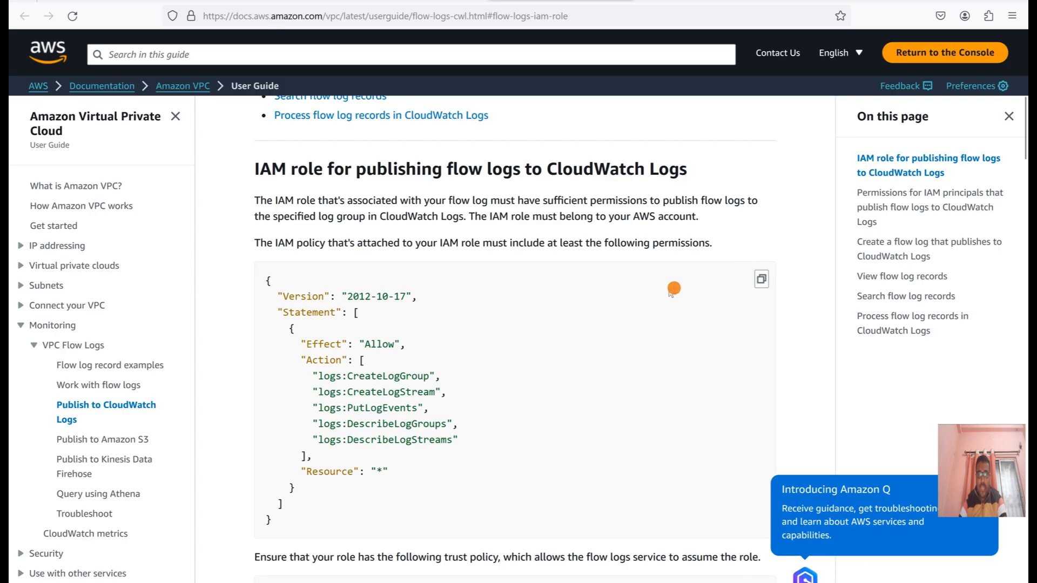
left_click(757, 278)
left_click(297, 2)
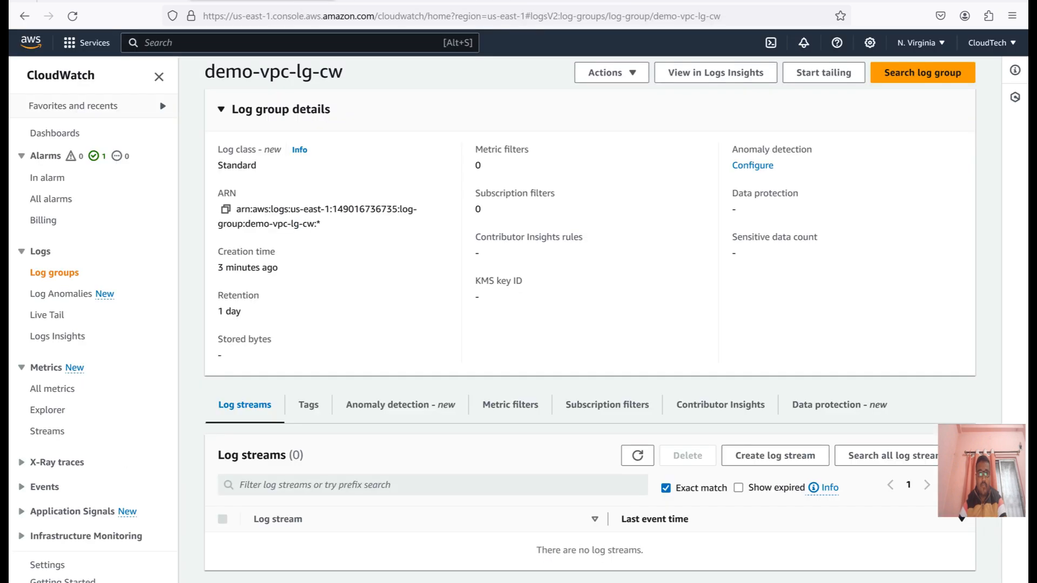
left_click(348, 2)
left_click(434, 305)
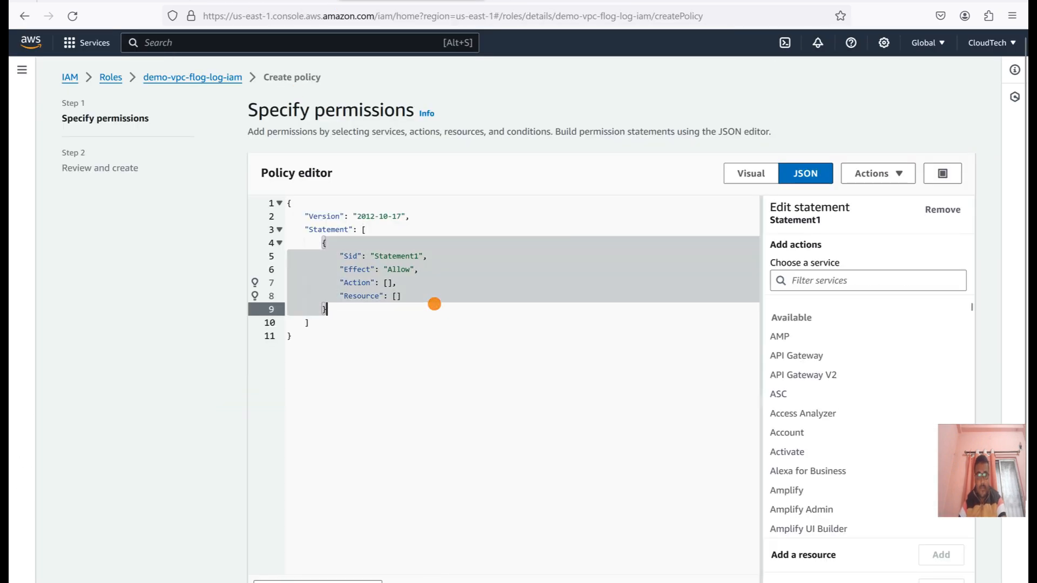
key("ctrl+a")
key("ctrl+v")
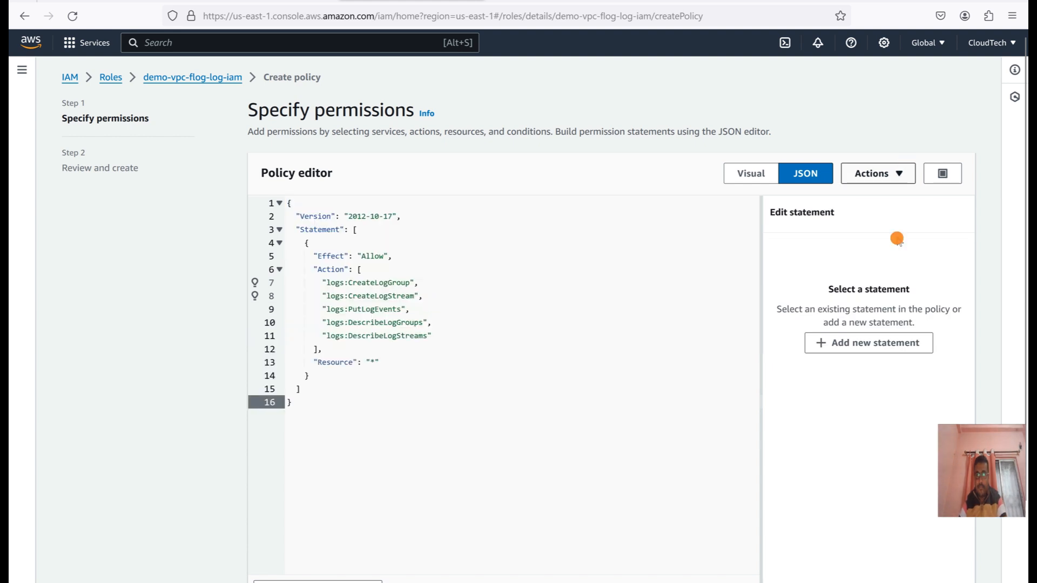
Take the inline policy to its review, consult the VPC user guide's policies, and leave without saving the policy.
scroll(1023, 208, "down", 3)
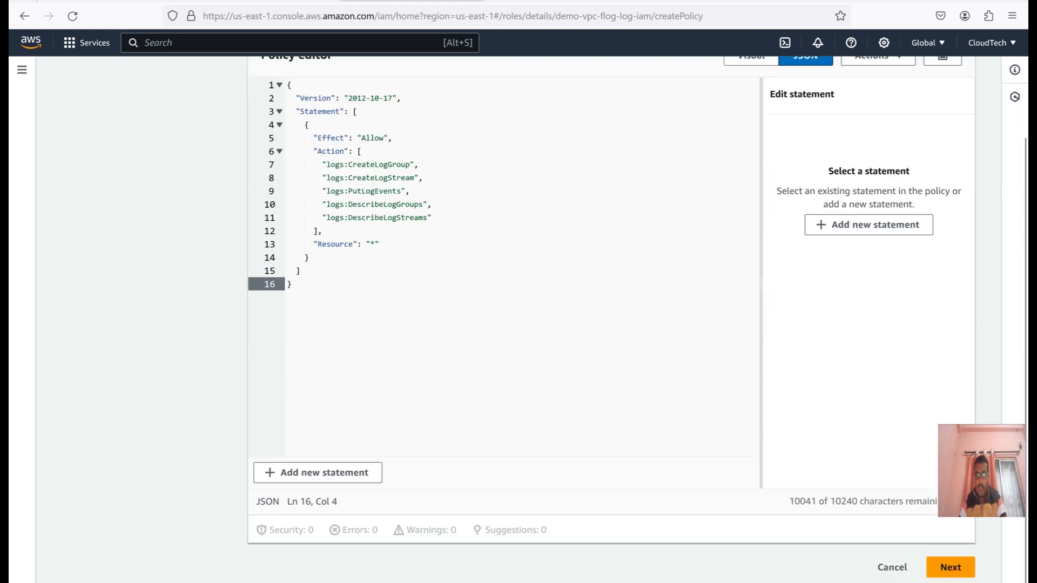
left_click(962, 573)
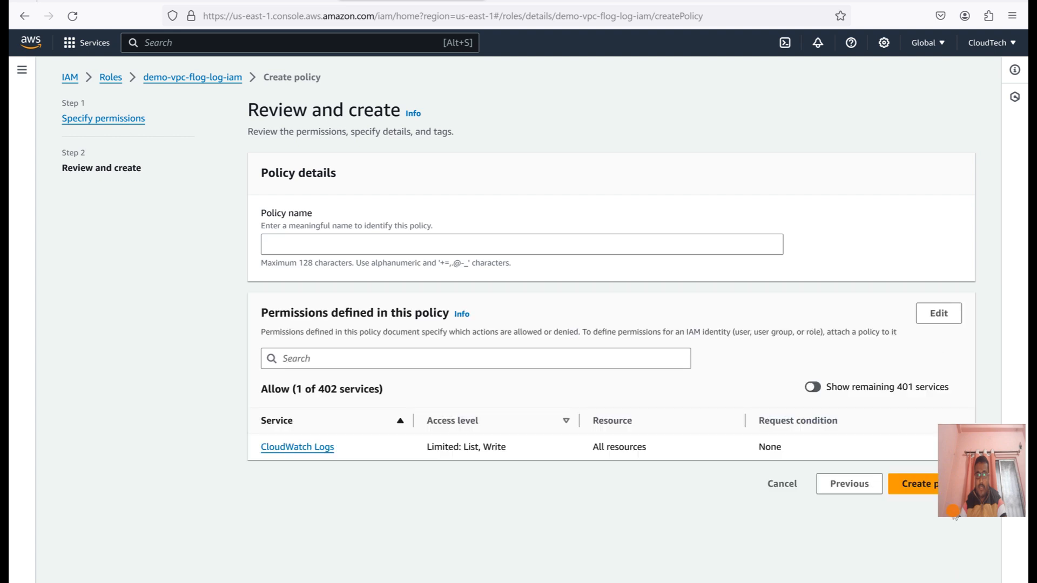
left_click(260, 253)
left_click(297, 248)
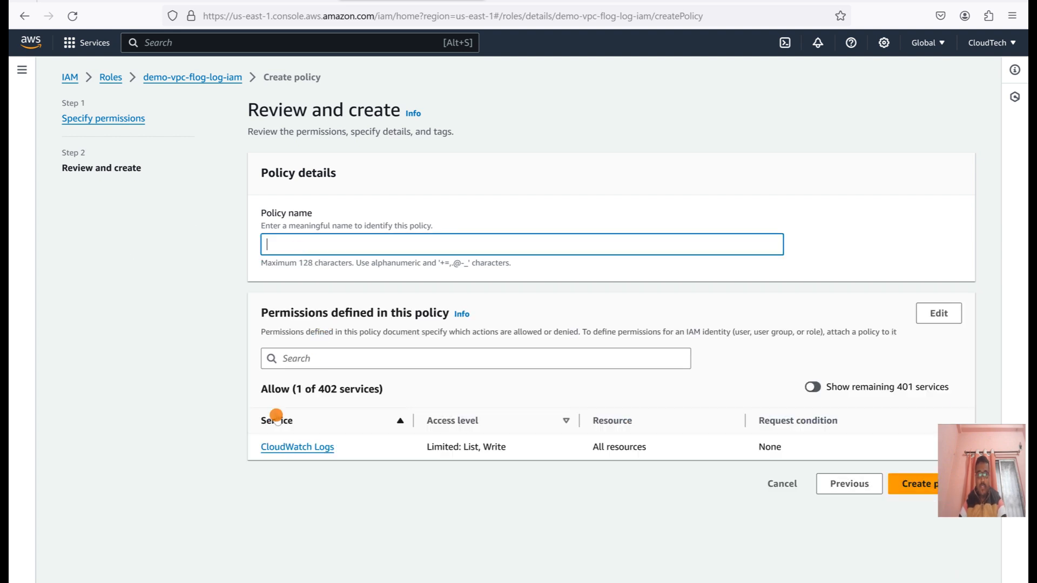
left_click(535, 2)
scroll(607, 451, "down", 4)
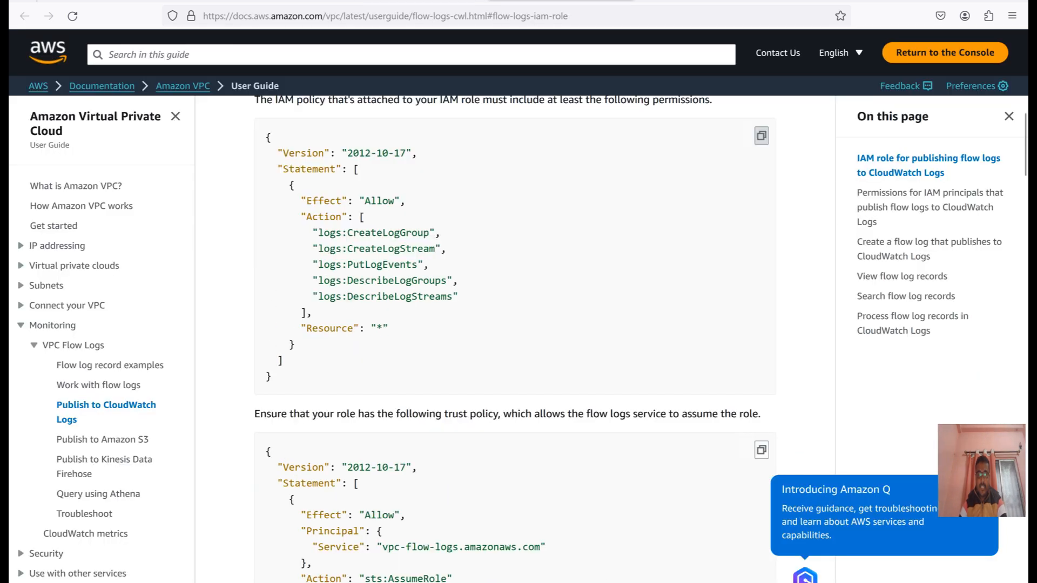
left_click(405, 2)
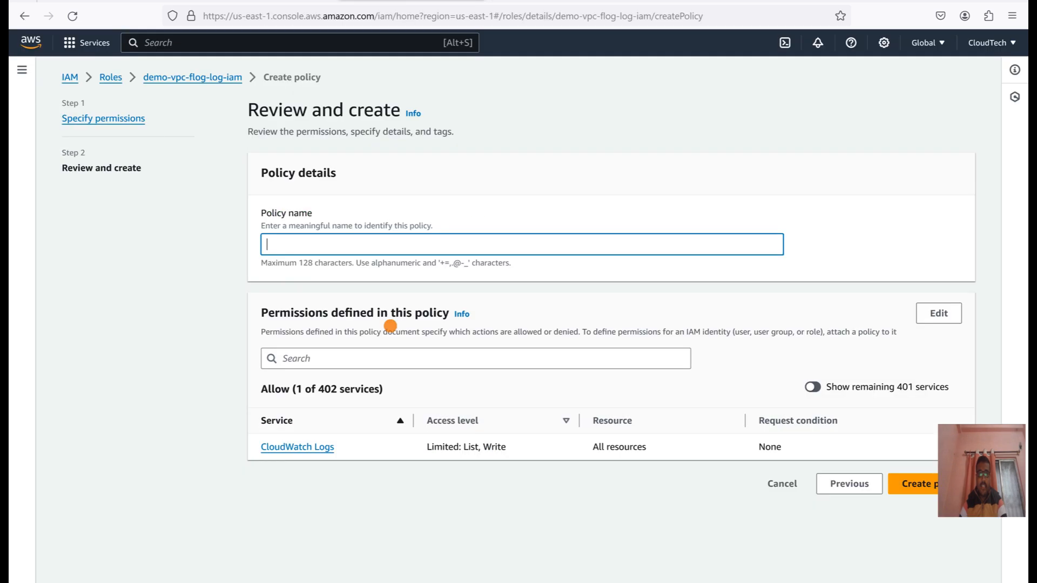
left_click(208, 77)
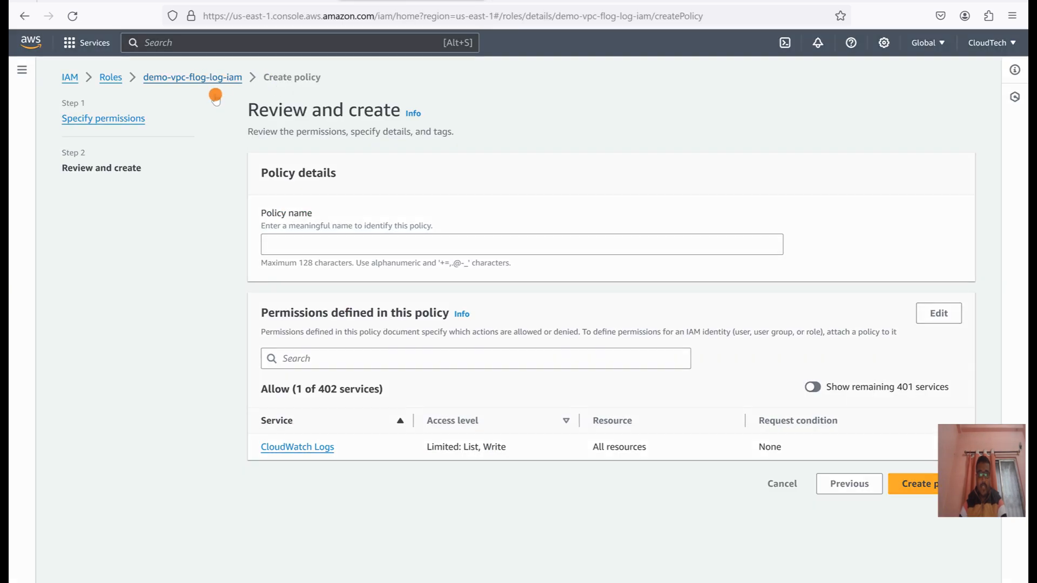
left_click(668, 377)
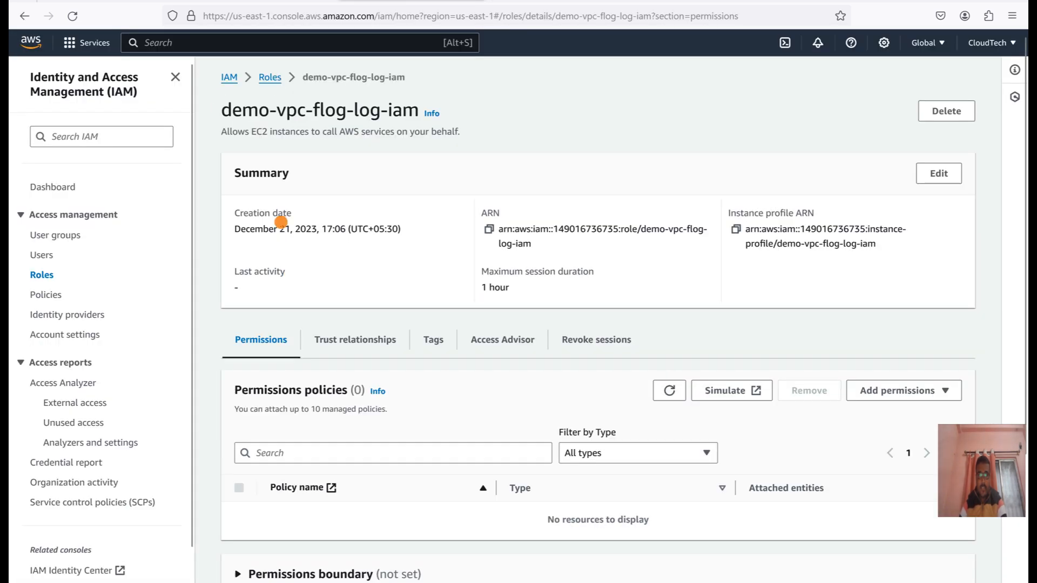
Open the role's trust policy for editing and return to the roles list without changing it.
left_click(331, 340)
left_click(924, 391)
left_click(299, 246)
left_click(174, 275)
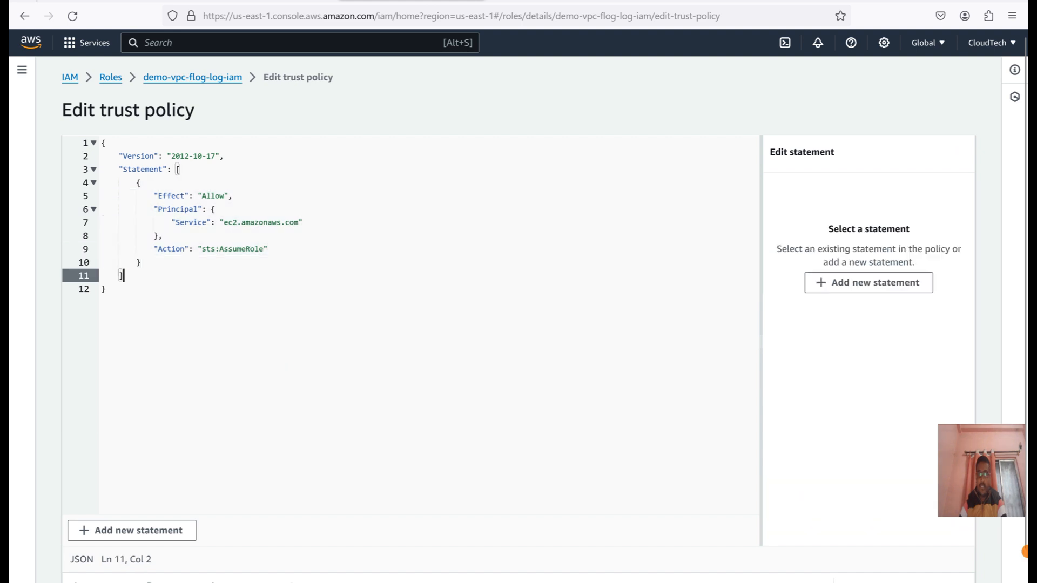
left_click(112, 80)
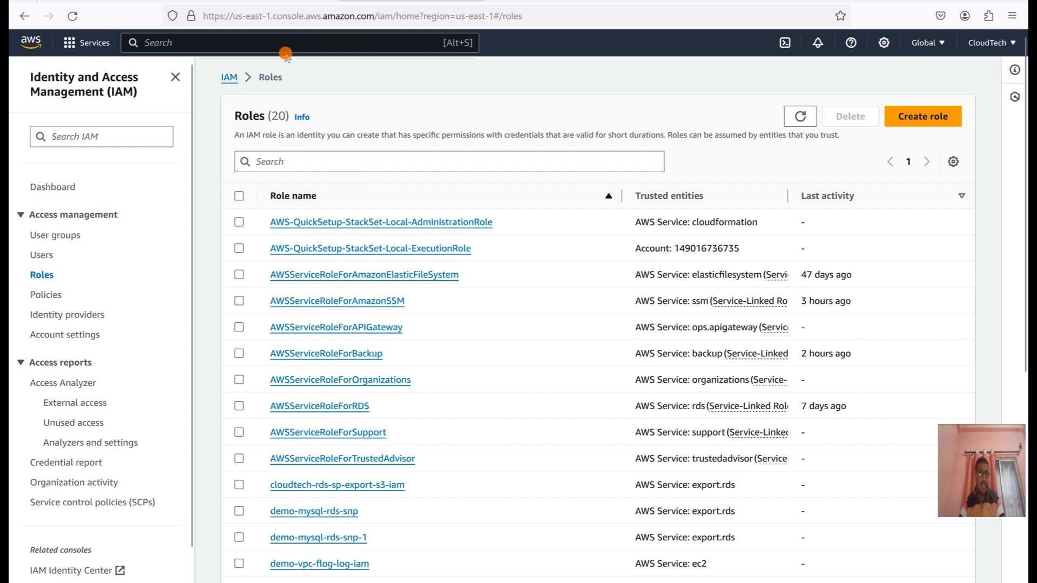
Return to the VPC flow log form, refresh its IAM roles and select demo-vpc-flow-log as the publishing role.
left_click(269, 2)
scroll(936, 221, "down", 1)
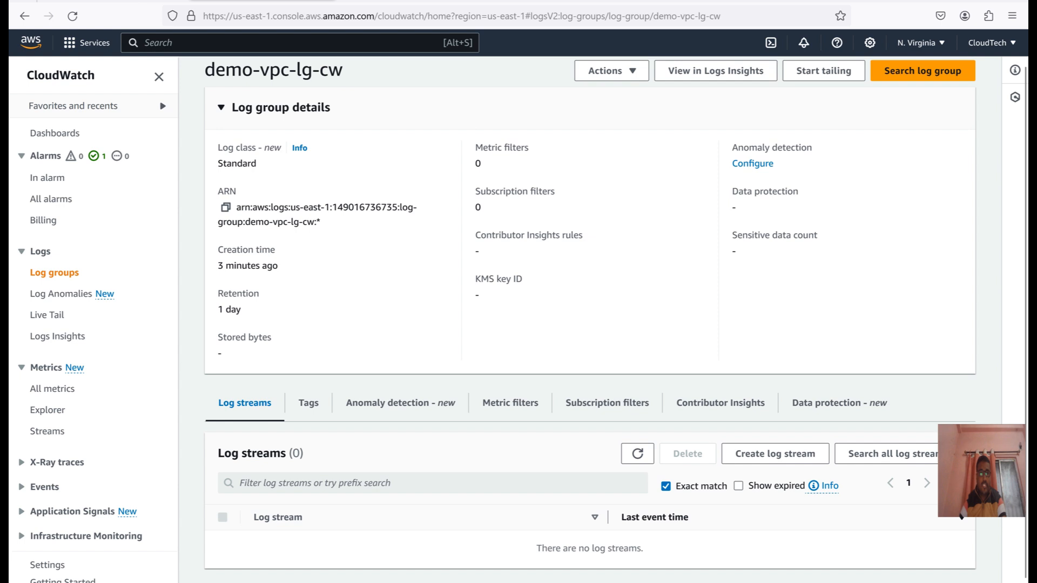
left_click(142, 1)
left_click(452, 423)
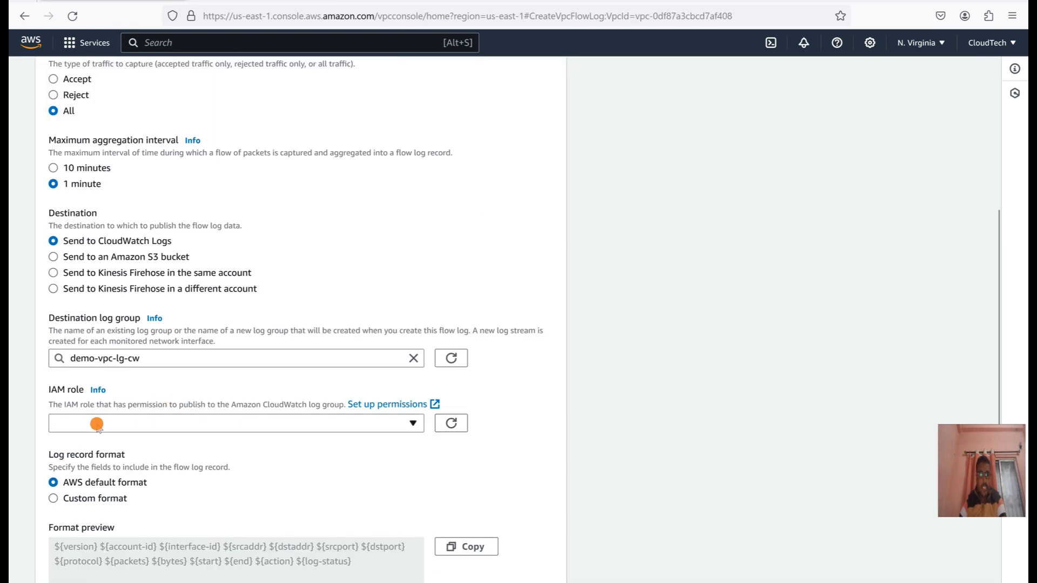
left_click(97, 425)
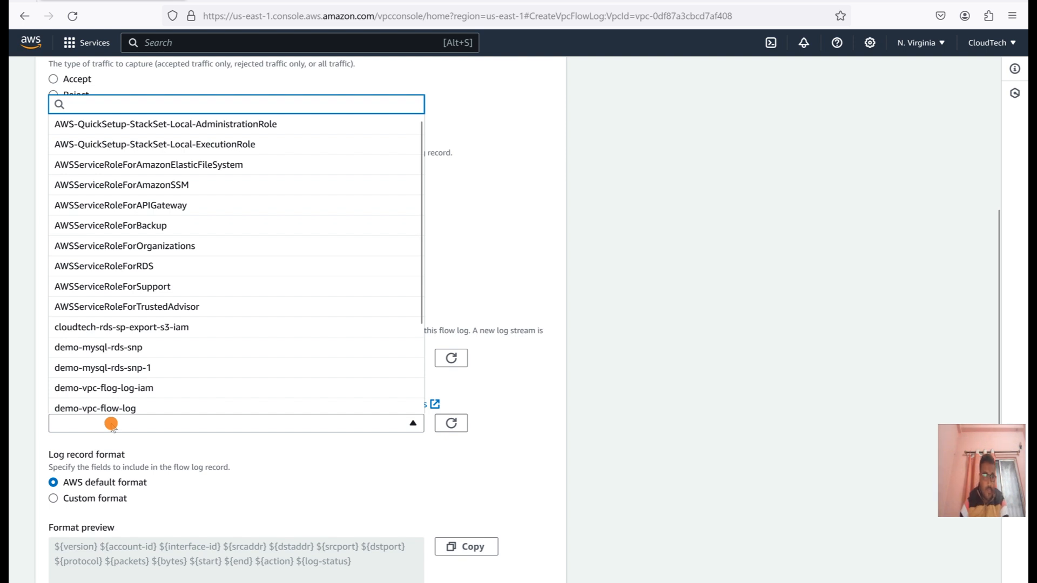
left_click(114, 408)
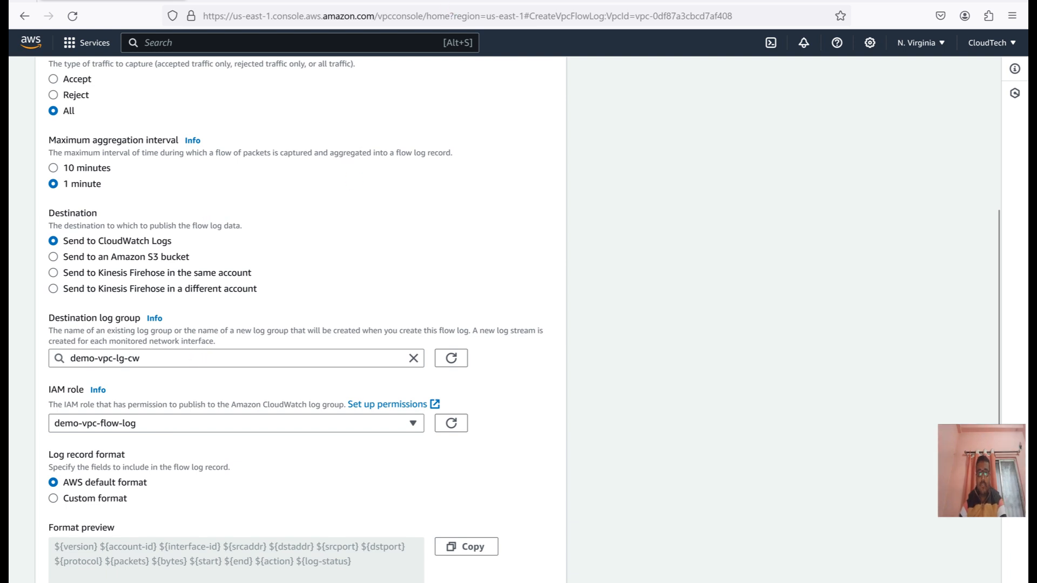
Switch the log record format to custom to look at its selectable attributes, and restore the AWS default format.
left_click_drag(1002, 283, 1009, 416)
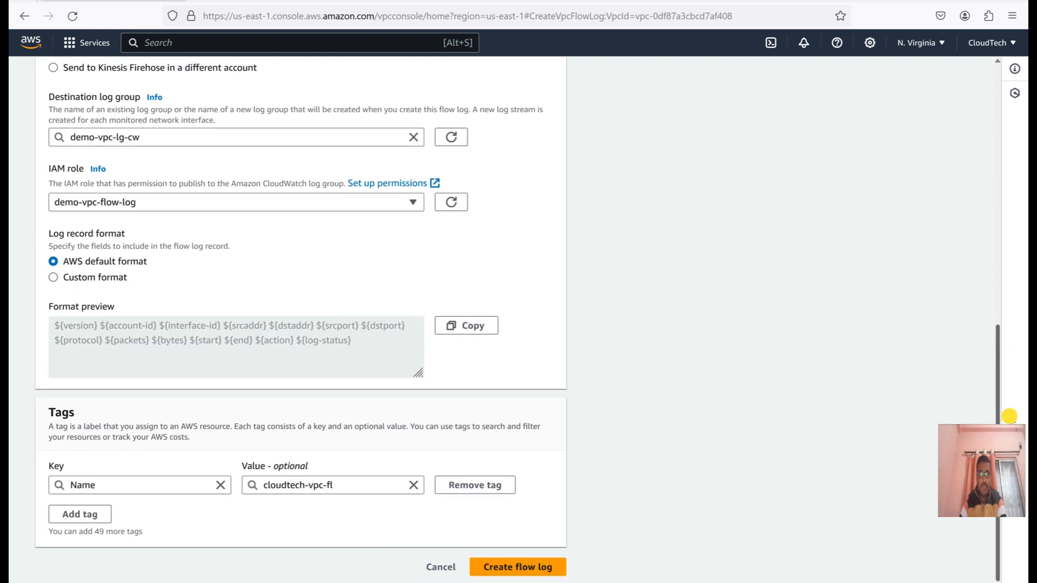
left_click(65, 279)
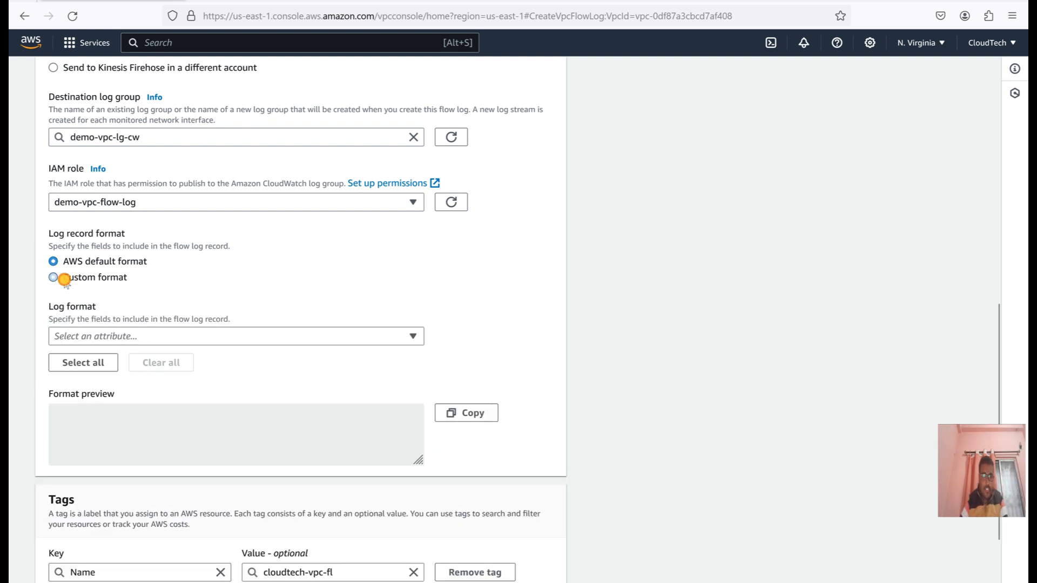
left_click(135, 341)
left_click(136, 342)
left_click(135, 341)
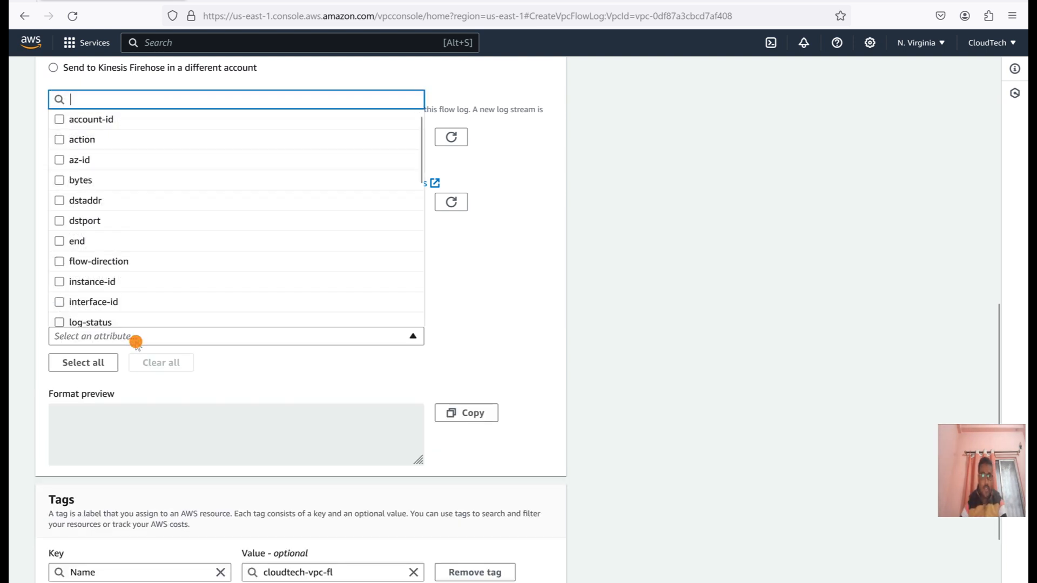
left_click(136, 342)
left_click(80, 262)
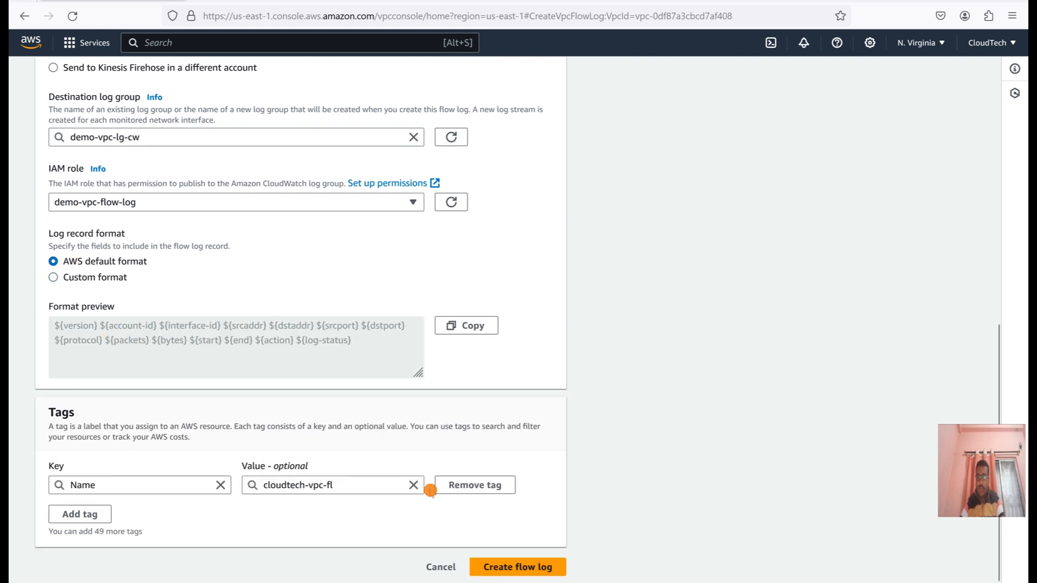
Create the flow log for default-vpc and check its entry and status in the VPC's flow logs list.
left_click(522, 569)
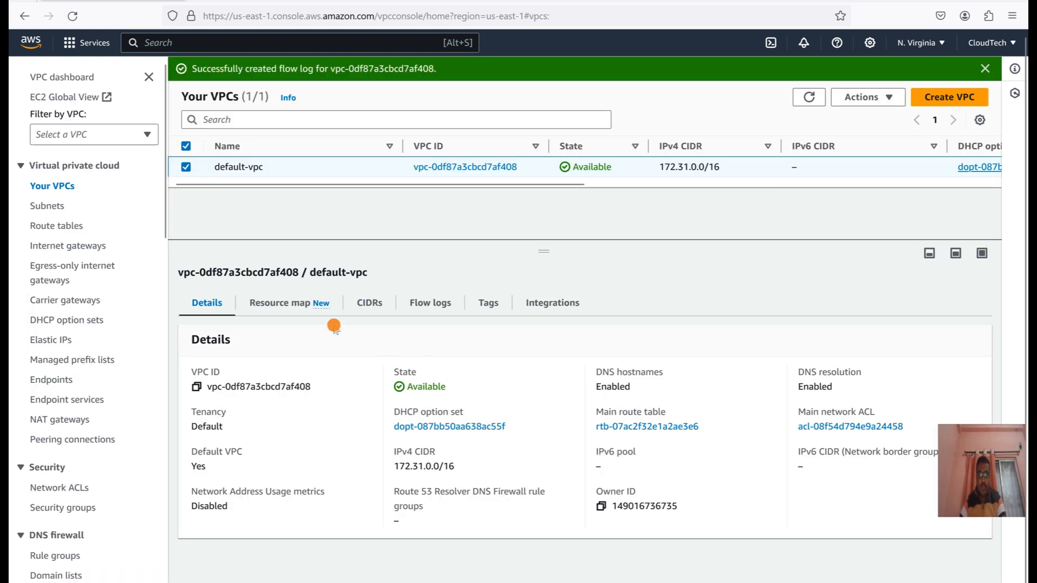
left_click(424, 308)
left_click(780, 340)
left_click_drag(473, 427, 972, 425)
left_click(769, 341)
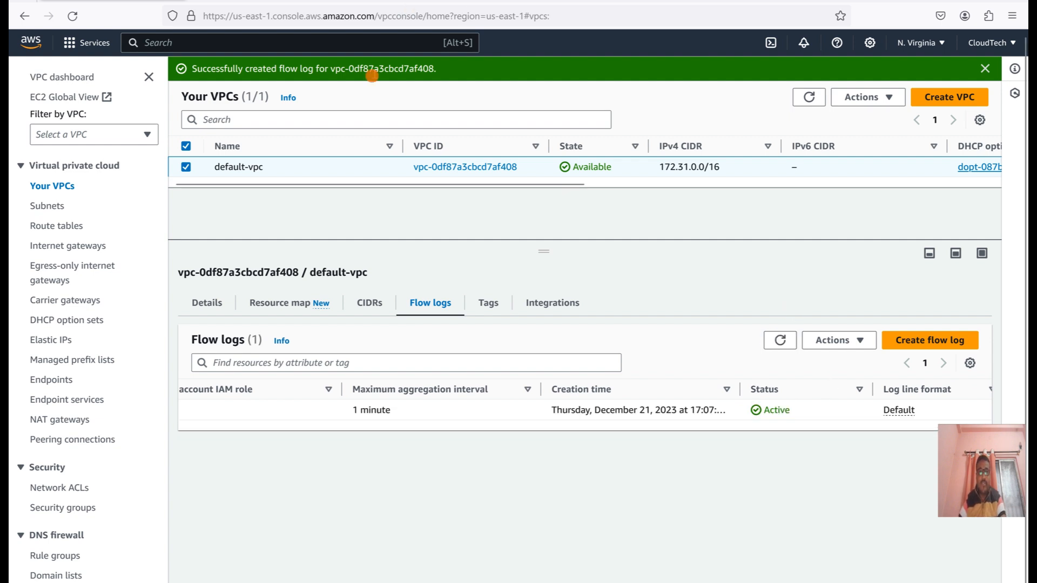
Go to the running instances list in EC2 and start launching a new instance.
left_click(31, 42)
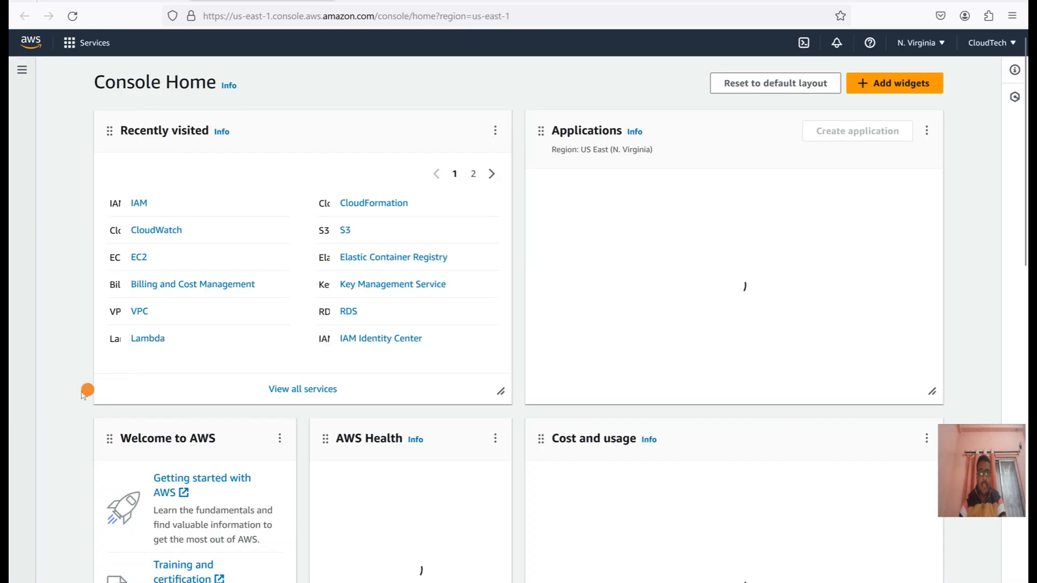
left_click(139, 257)
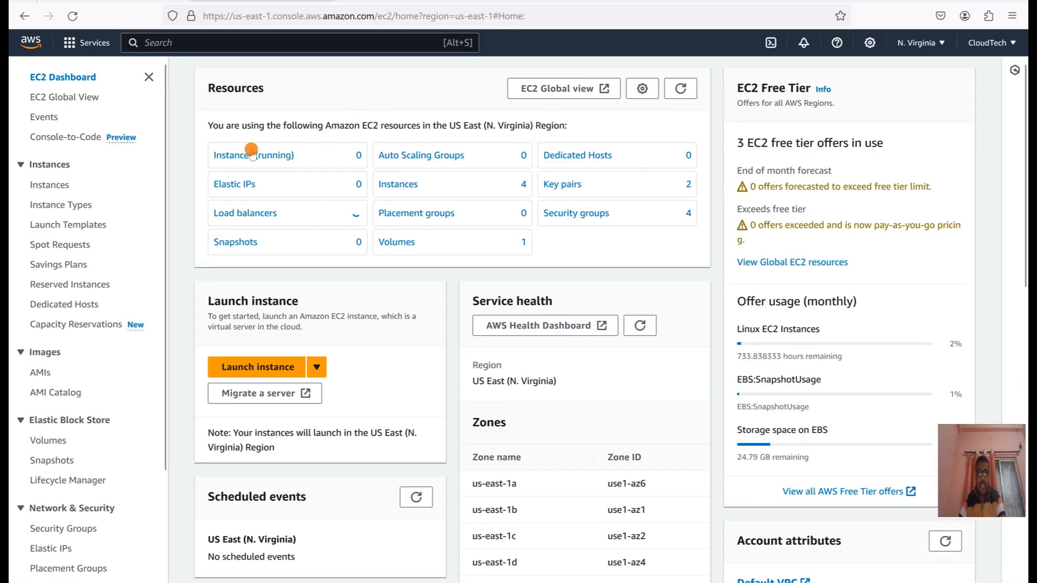
left_click(252, 154)
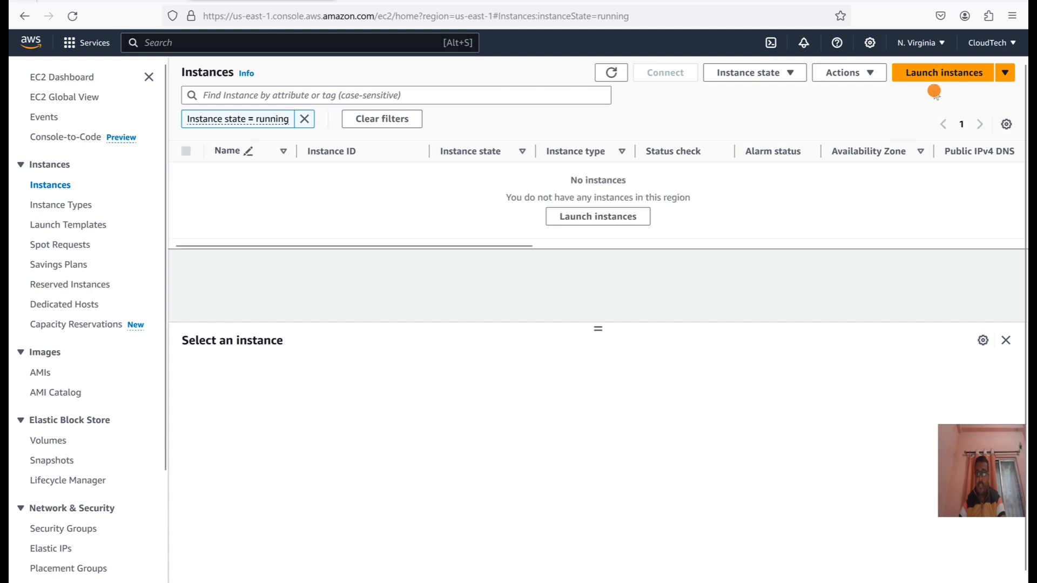
left_click(930, 79)
left_click(930, 79)
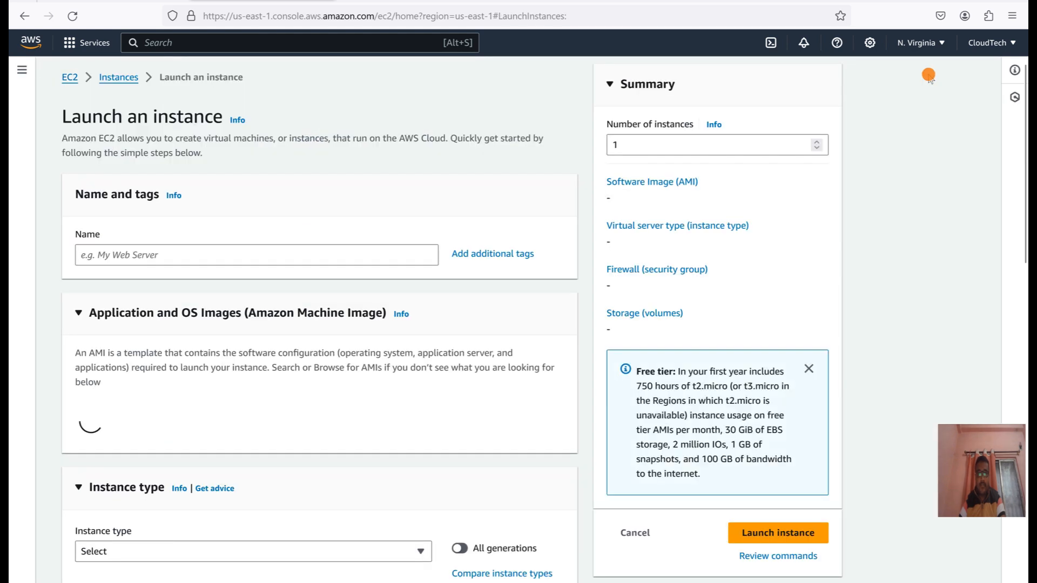
Name the new instance cloudtech-demo-vpc-fl and choose cloudTechPem as its login key pair.
left_click(125, 253)
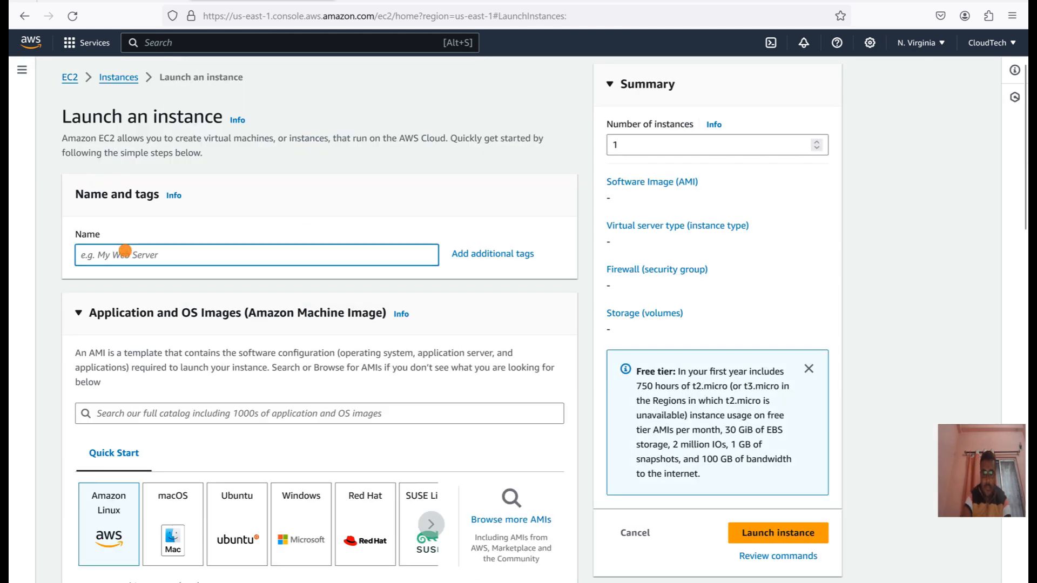
type("cloudtec")
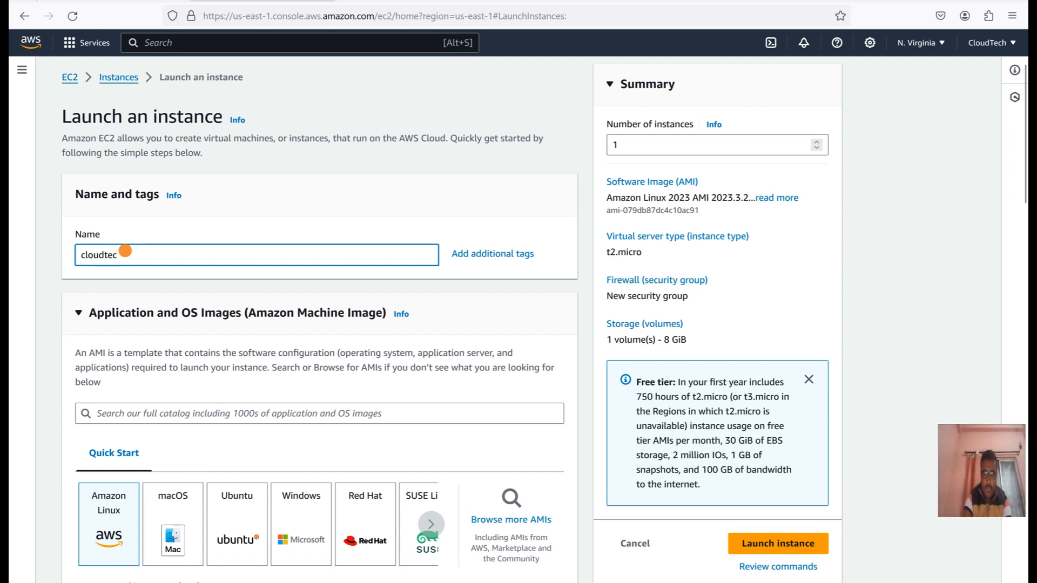
type("h-demo-=")
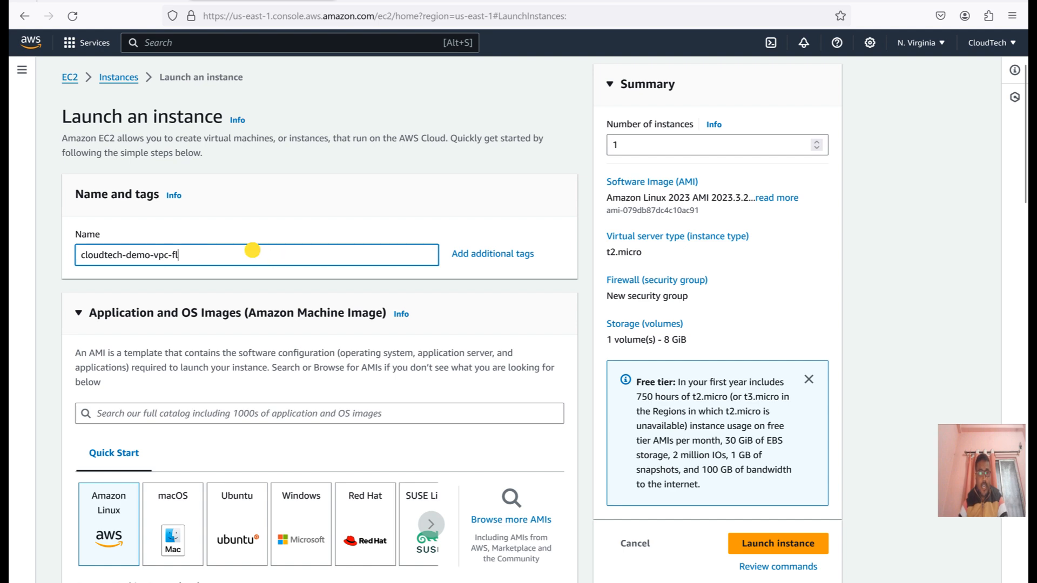
scroll(313, 434, "down", 5)
scroll(313, 433, "down", 4)
scroll(316, 439, "down", 6)
left_click(277, 385)
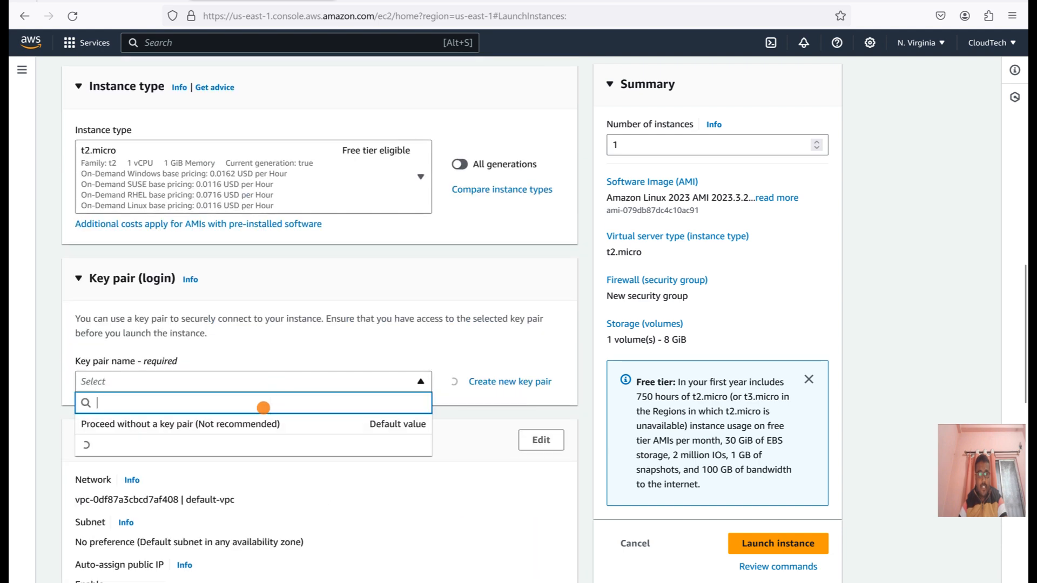
left_click(154, 443)
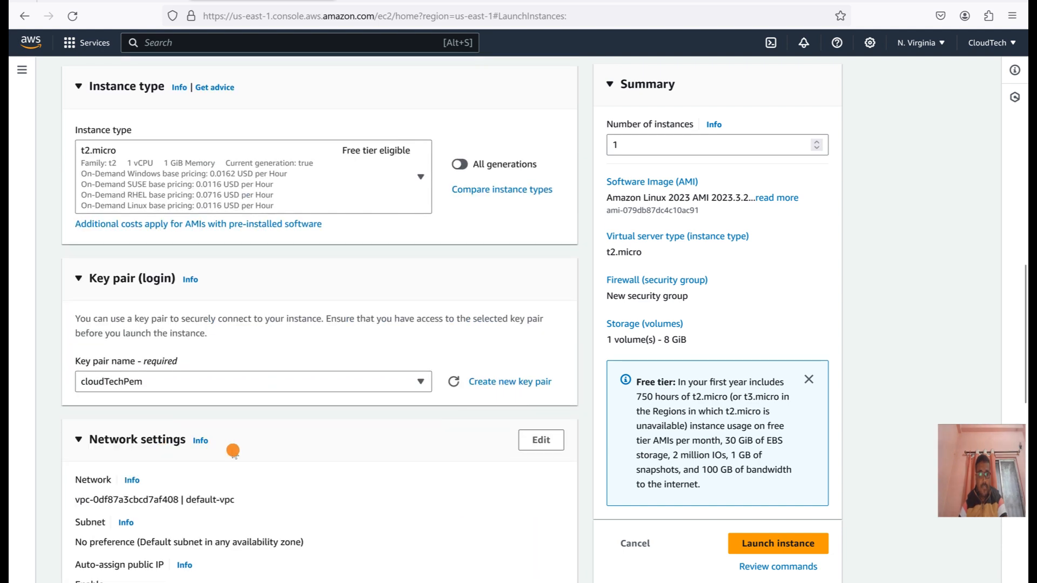
Assign the existing CloudTech-Demo security group in the network settings and launch the instance.
scroll(243, 432, "down", 2)
scroll(249, 443, "up", 2)
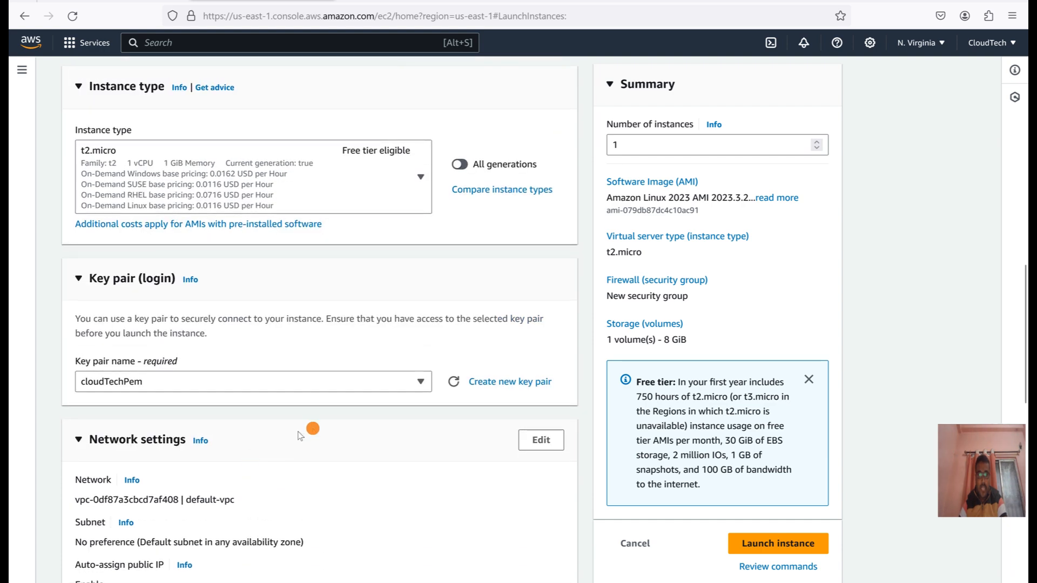
scroll(299, 436, "down", 5)
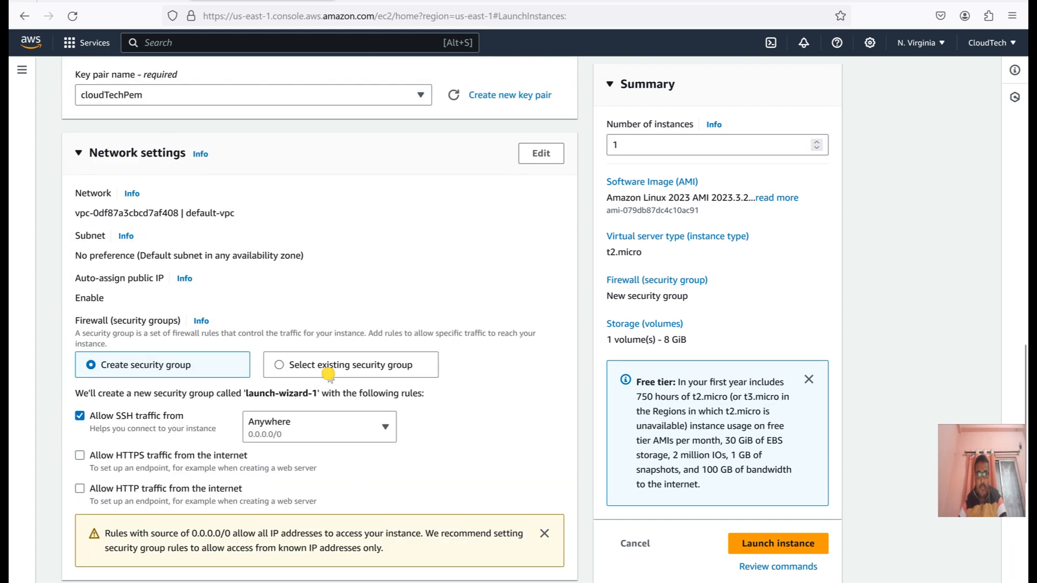
left_click(329, 373)
left_click(248, 419)
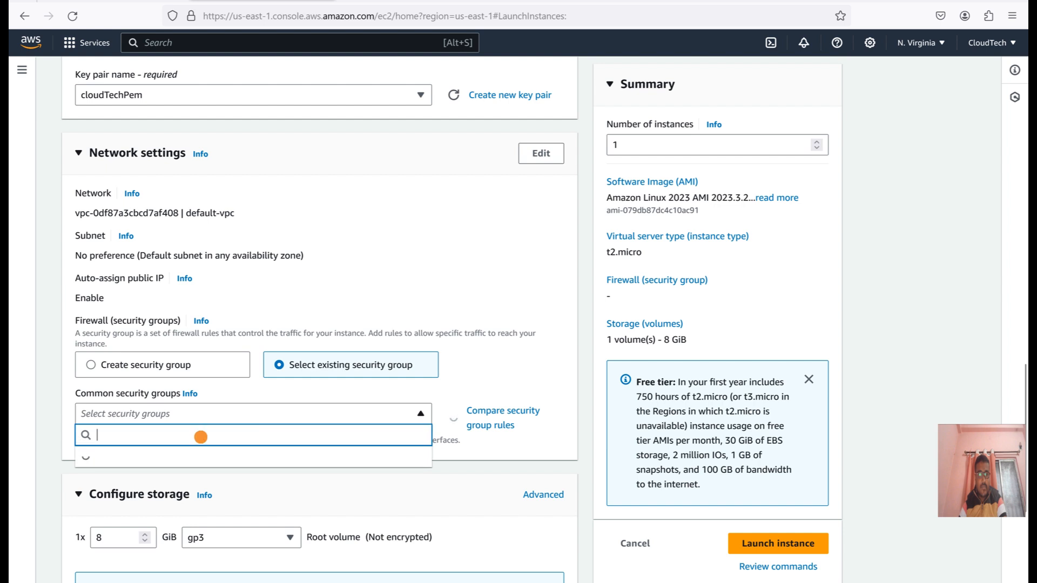
left_click(144, 458)
scroll(320, 465, "down", 2)
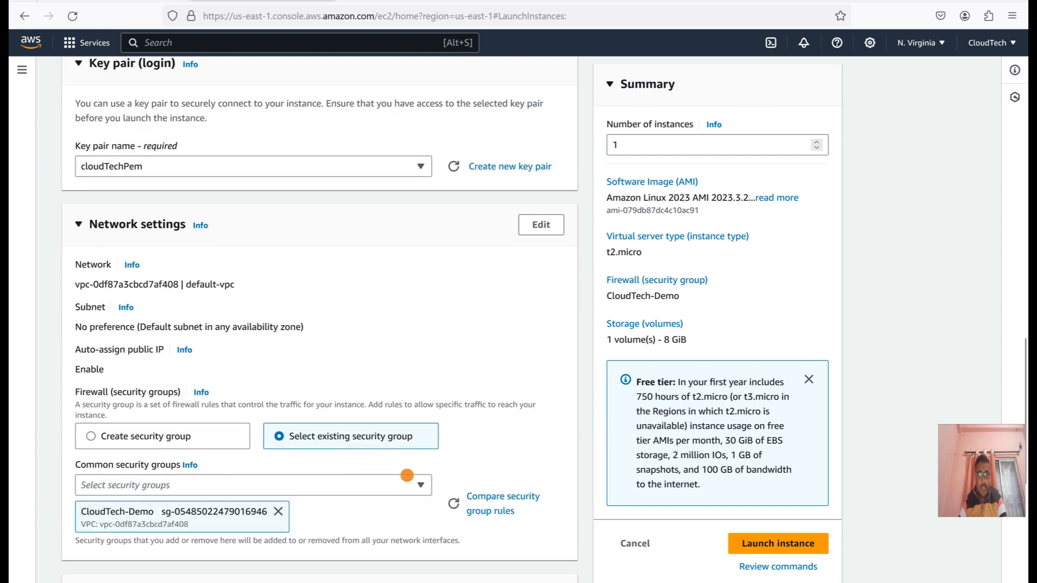
left_click(755, 544)
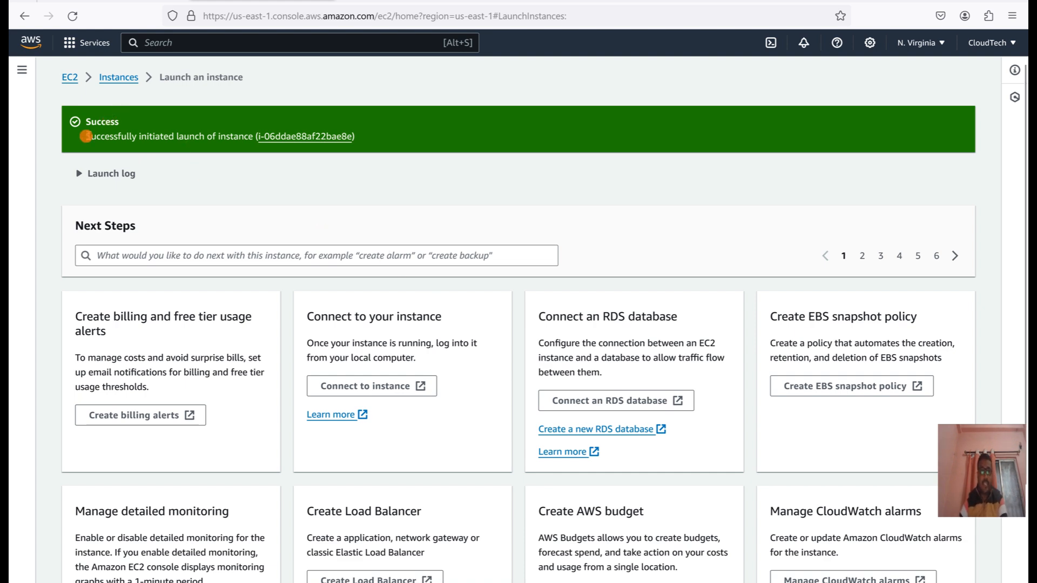
Refresh the running EC2 instances list and copy the public IPv4 address of cloudtech-demo-vpc-fl.
left_click(70, 77)
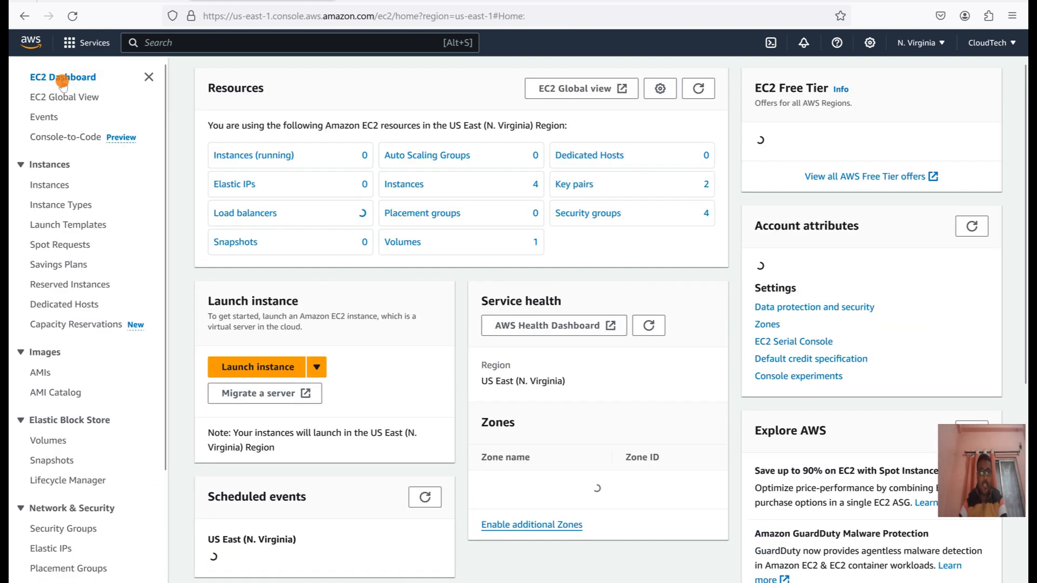
left_click(699, 89)
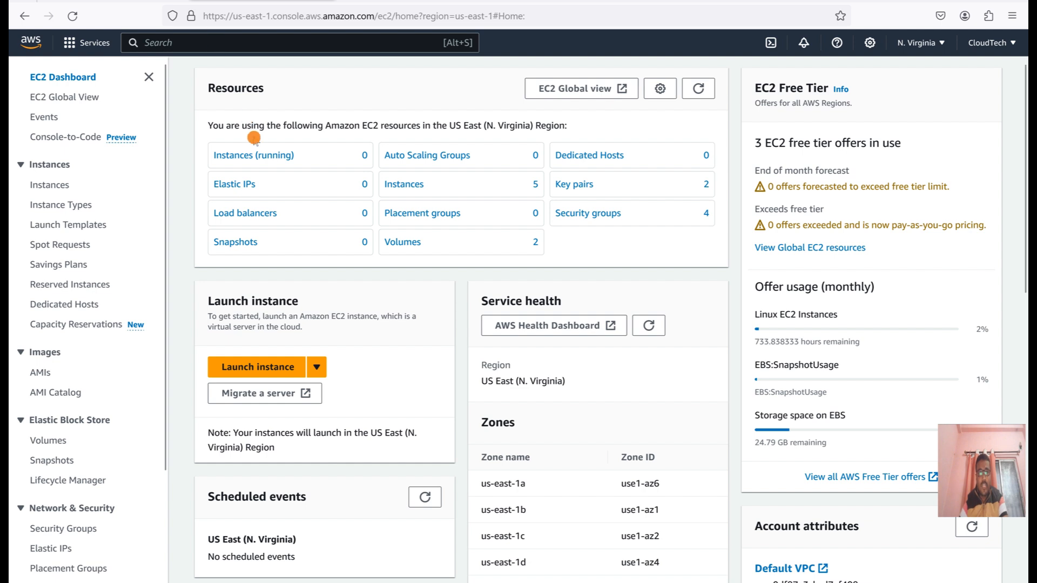
left_click(258, 155)
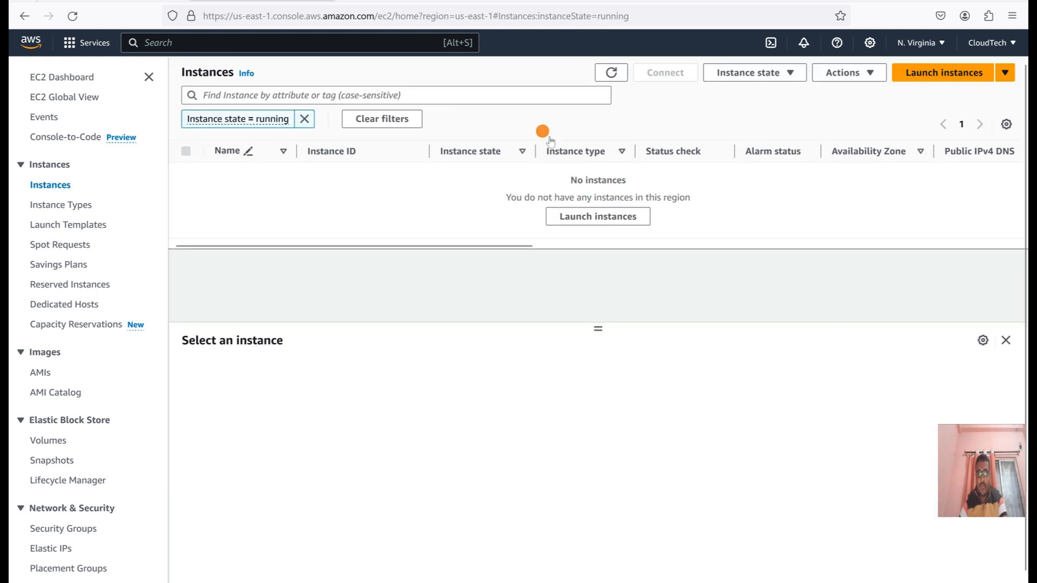
left_click(615, 73)
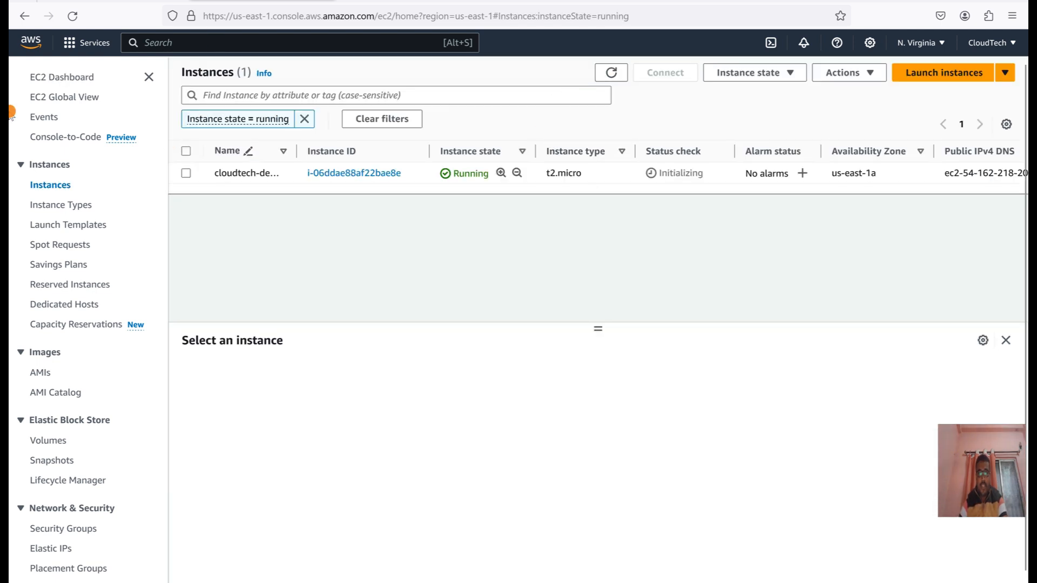
left_click(187, 174)
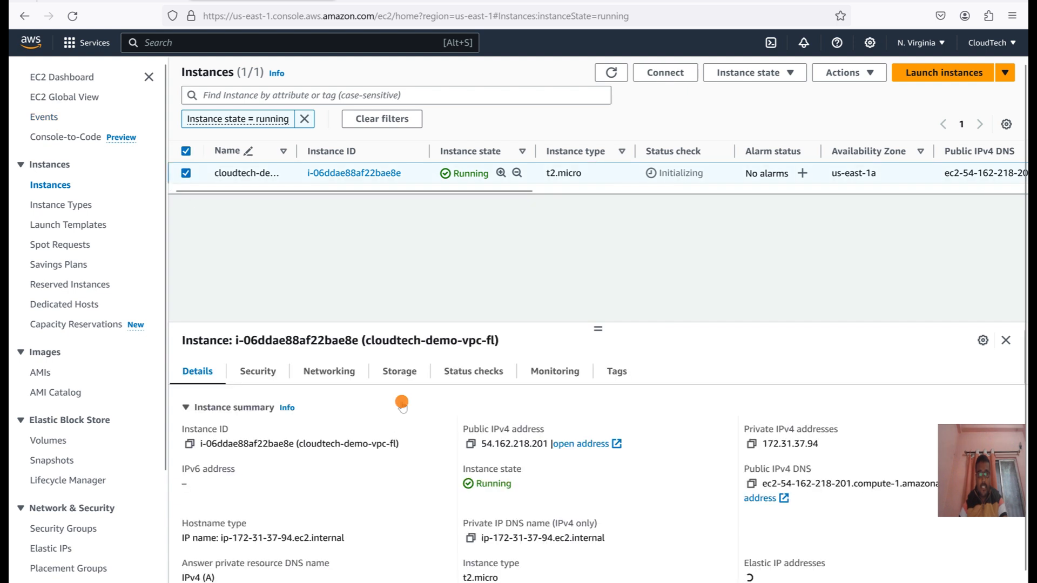
left_click(472, 445)
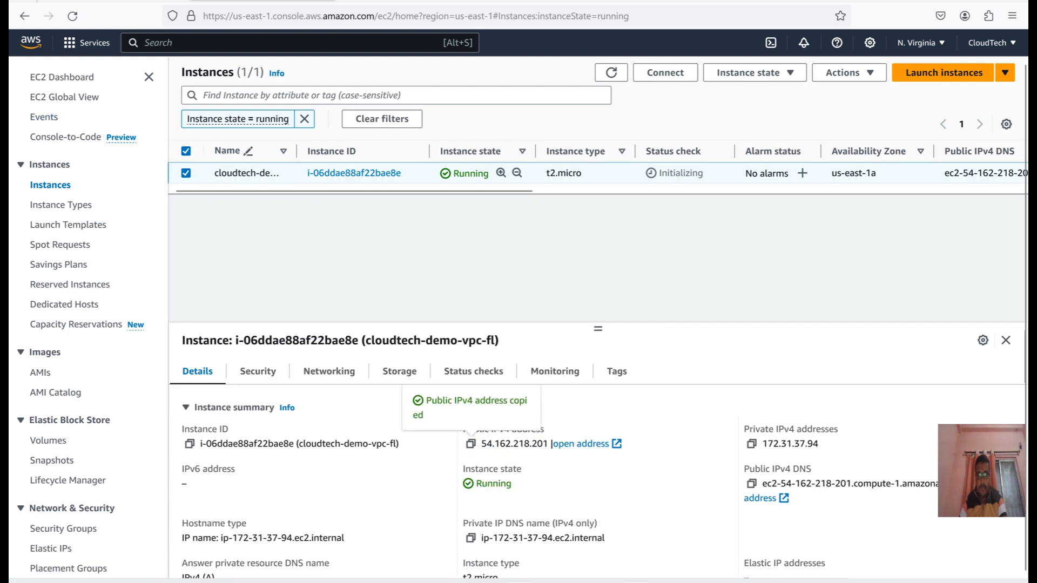
Switch to MobaXterm and replace the saved ec2-user session's remote host with the copied public IPv4 address.
key("alt+Tab")
right_click(99, 72)
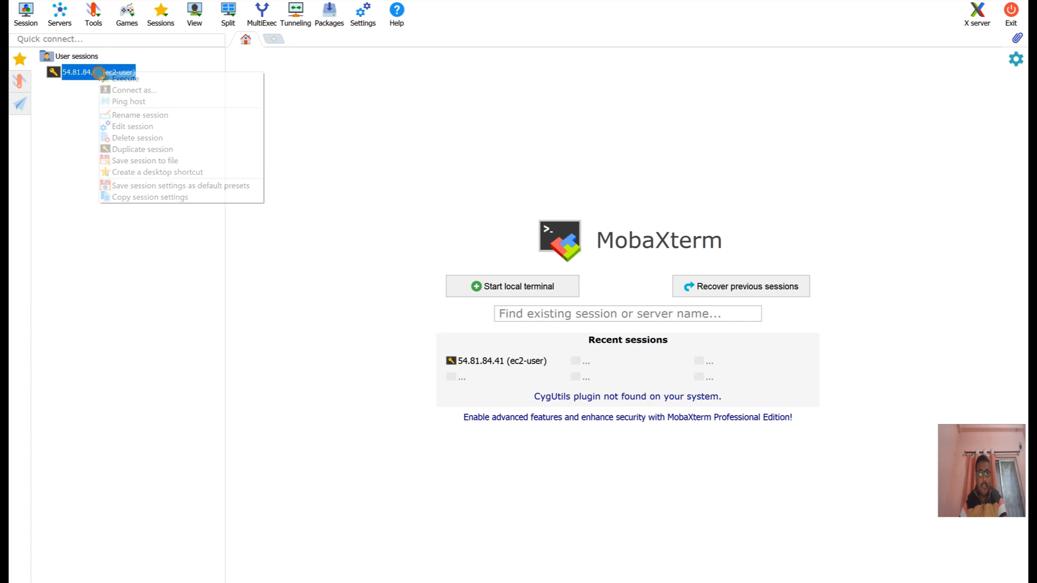
left_click(143, 125)
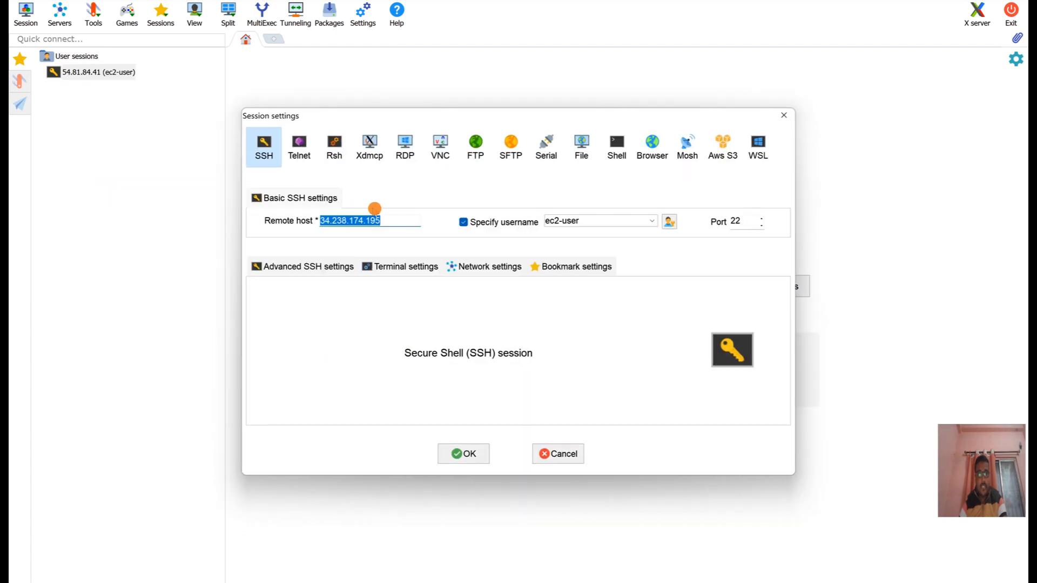
key("ctrl+v")
left_click(463, 453)
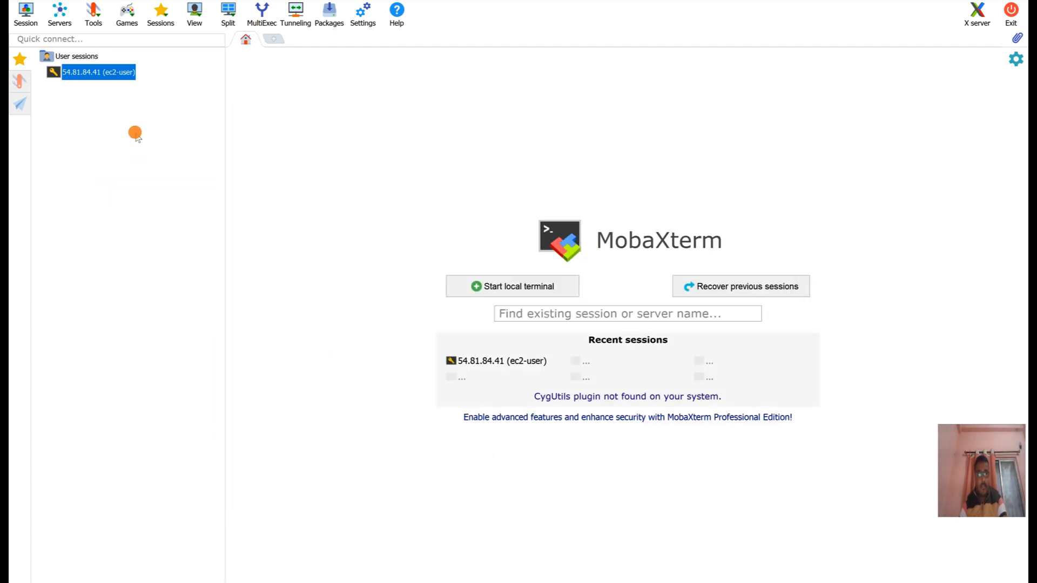
Connect to the instance through the saved SSH session and switch to the root user with sudo su.
double_click(100, 73)
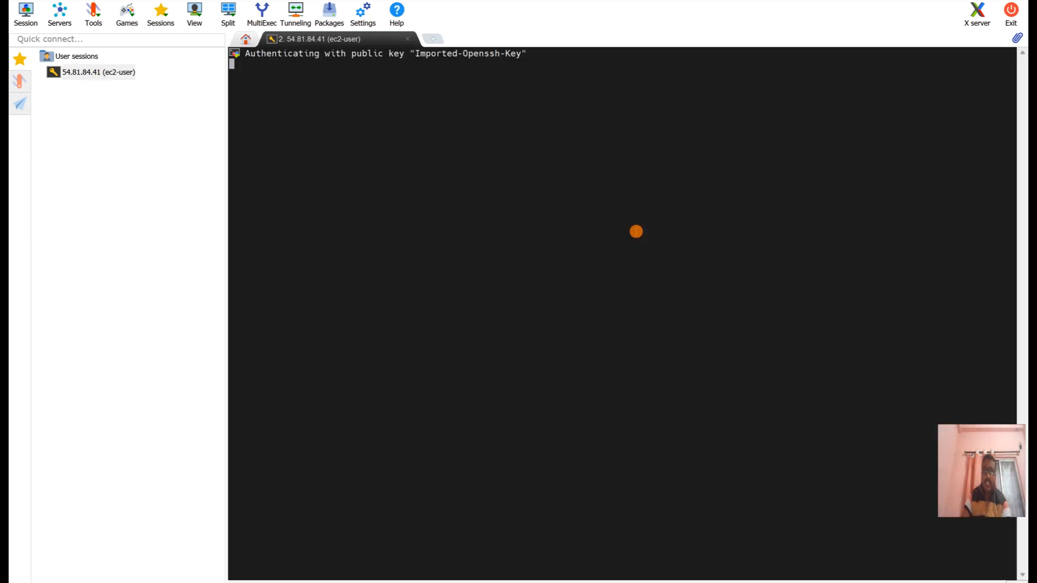
type("sudo su")
key("Return")
key("Return")
key("Return")
key("Return")
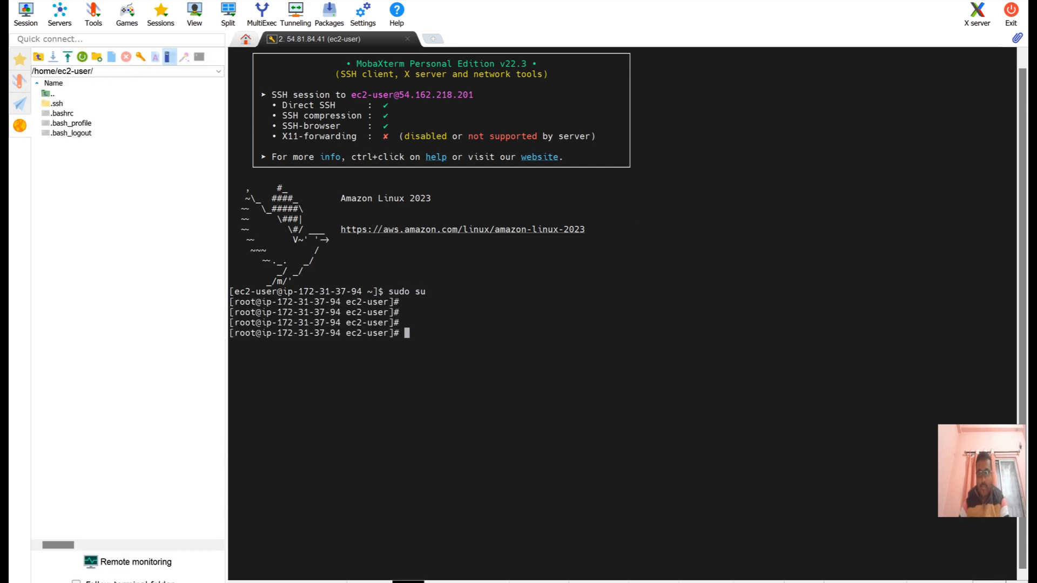
Copy the httpd install, web page and service commands (lines 2–6) from userData.sh in VS Code and run them in MobaXterm's root shell.
left_click(621, 581)
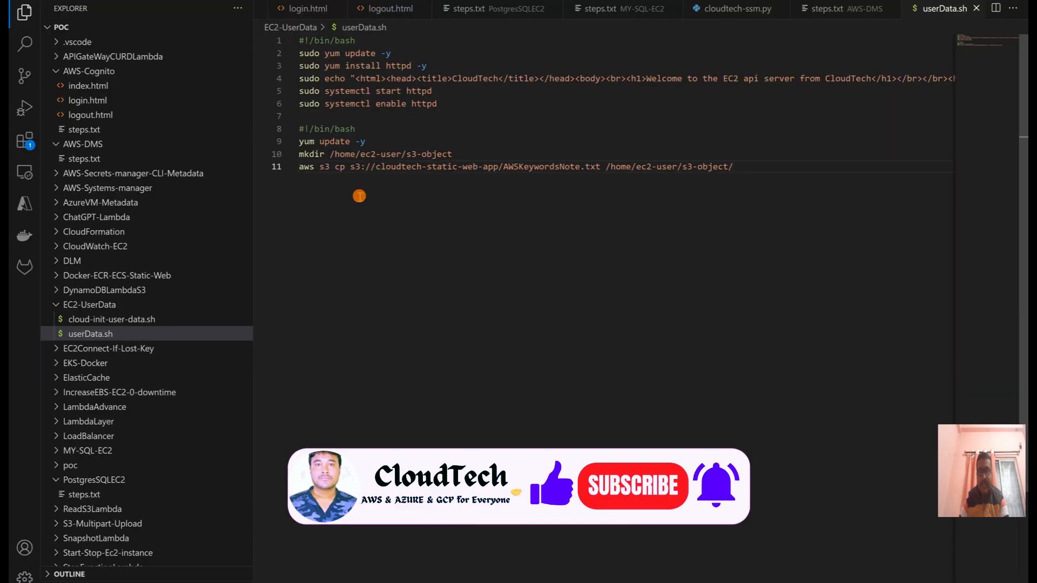
left_click_drag(448, 103, 192, 51)
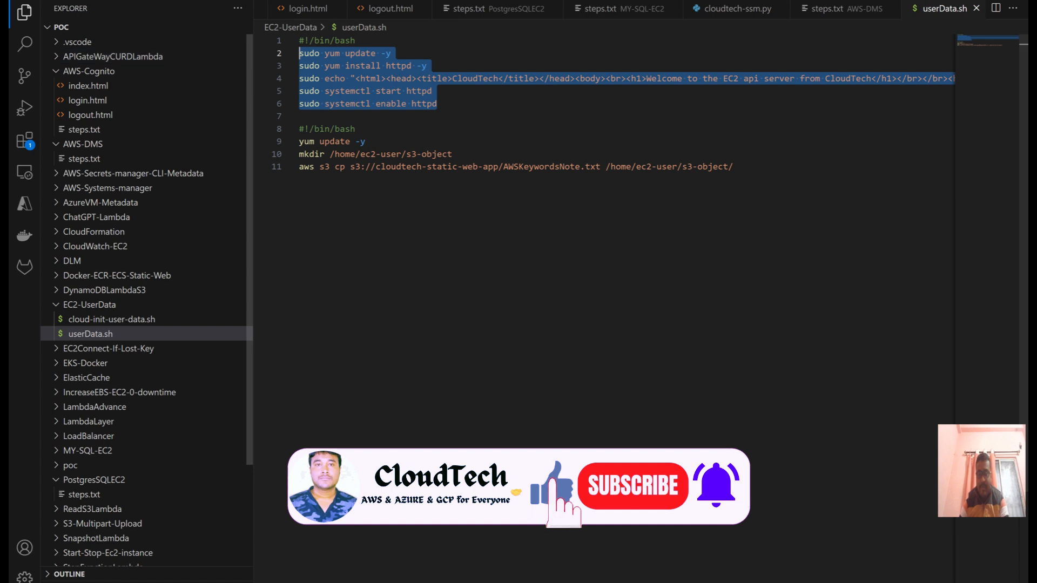
left_click(678, 579)
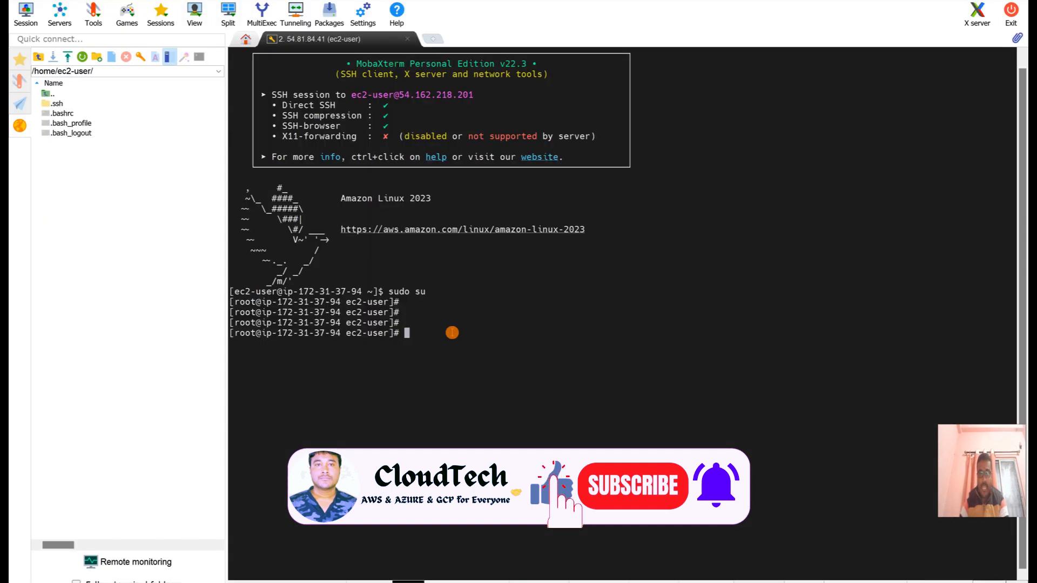
key("Return")
key("Return")
right_click(452, 333)
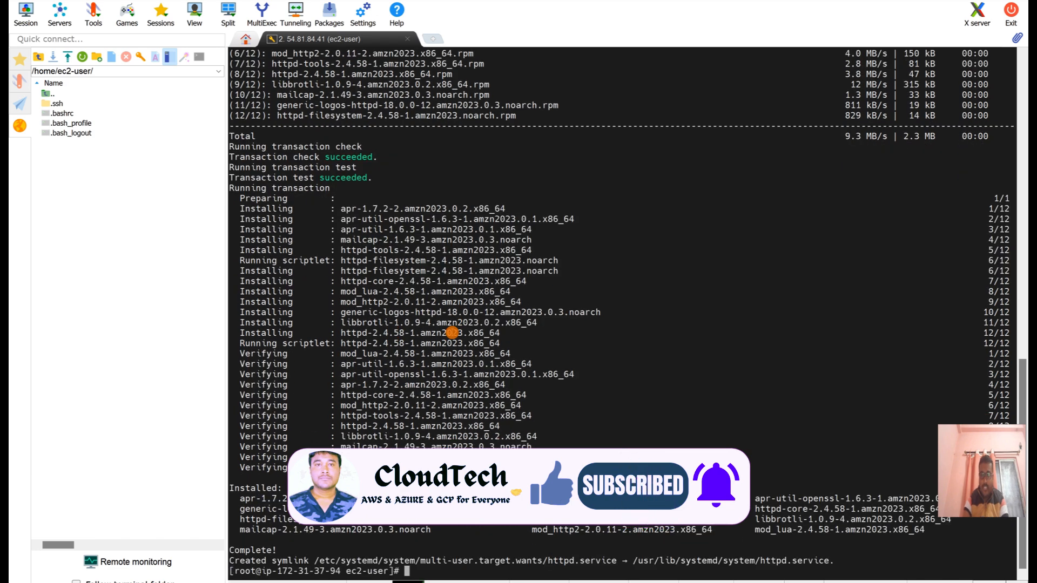
key("Return")
key("Return")
key("Return")
key("Return")
key("Return")
key("Return")
key("Return")
key("Return")
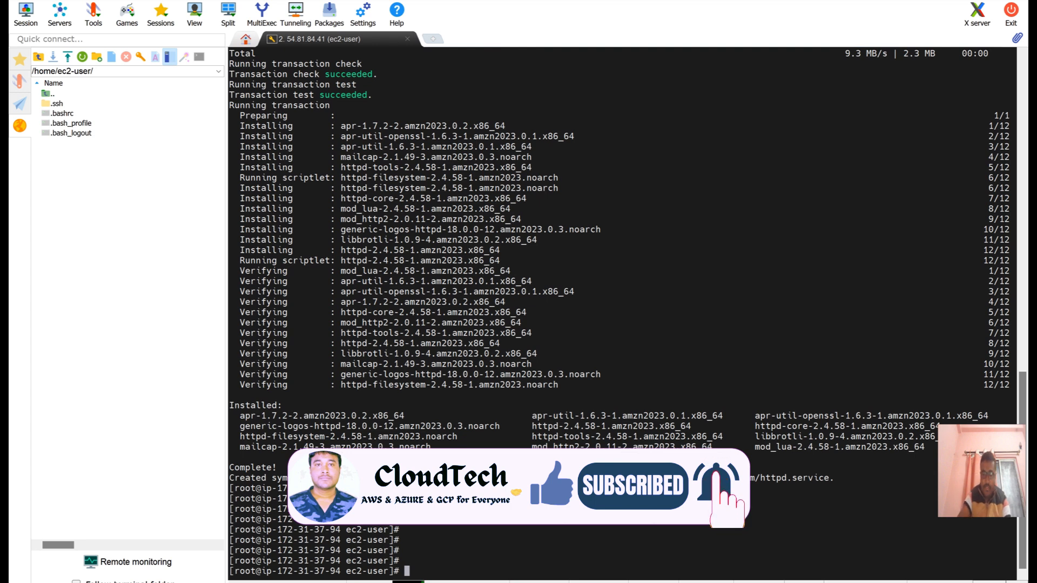
Check the web server's service state with sudo systemctl status httpd.
key("Up")
key("Left")
key("Left")
key("Left")
key("Left")
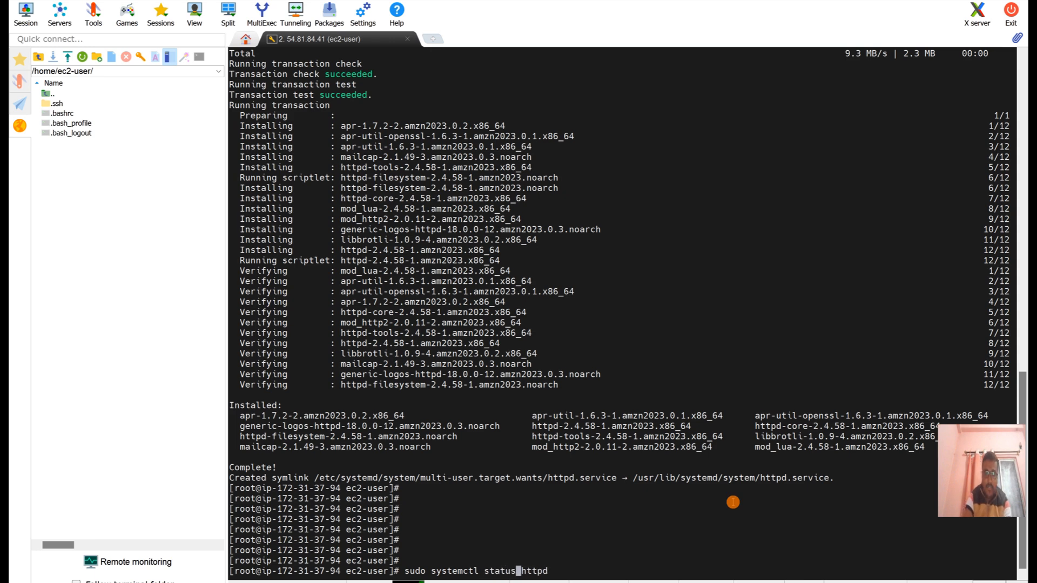
key("Return")
key("Return")
key("Return")
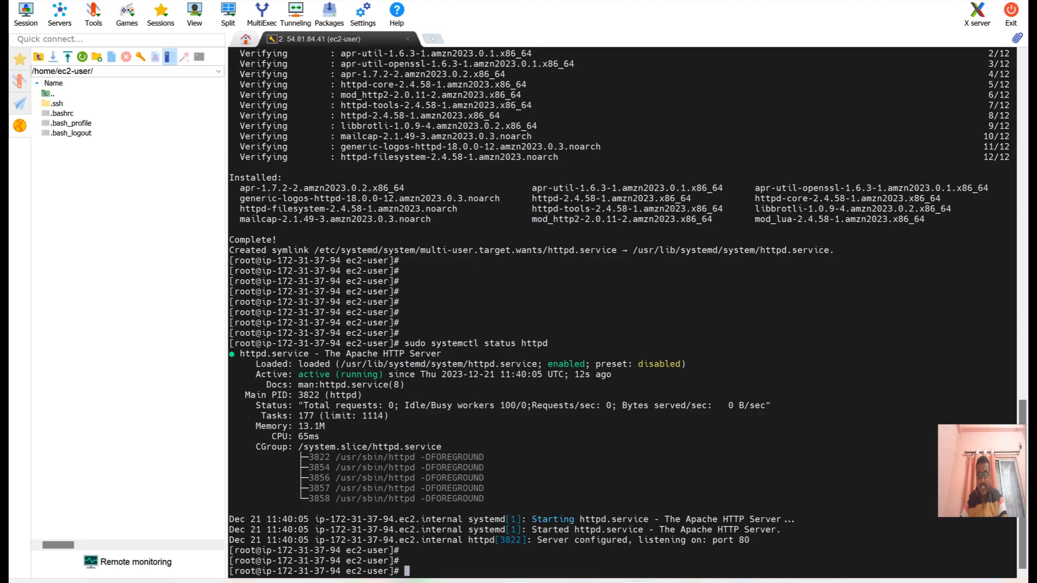
Switch to the browser, open the instance's public IPv4 address over HTTP instead of HTTPS, and reload the page to generate traffic.
left_click(545, 582)
left_click(583, 444)
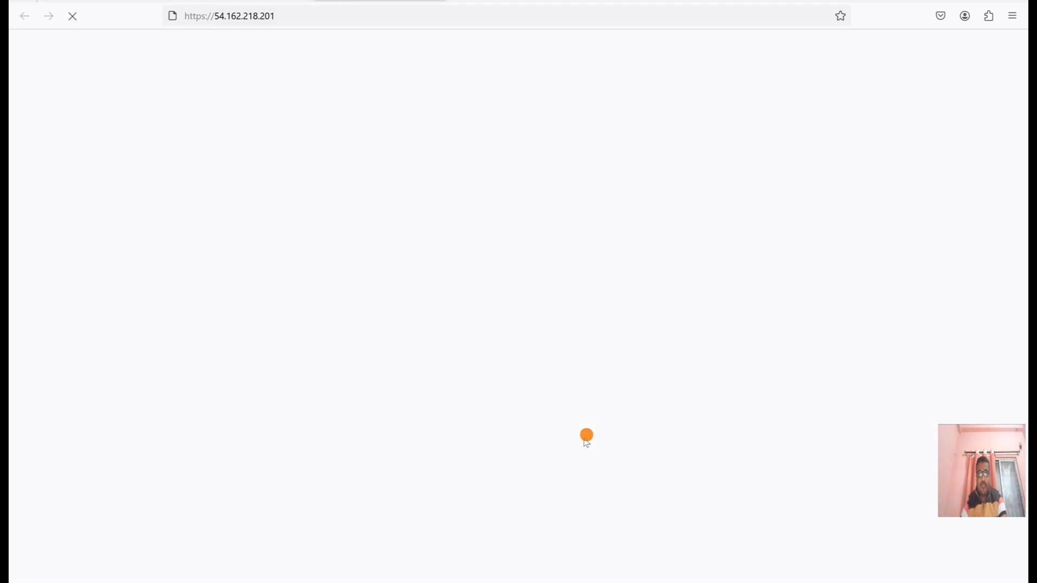
left_click(200, 15)
left_click(205, 16)
key("BackSpace")
key("Return")
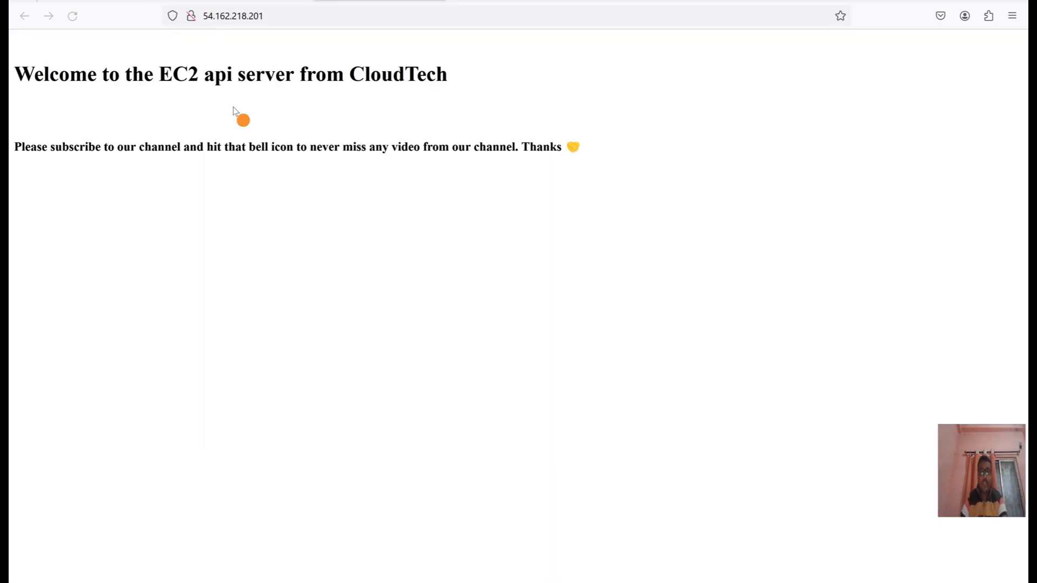
left_click(74, 17)
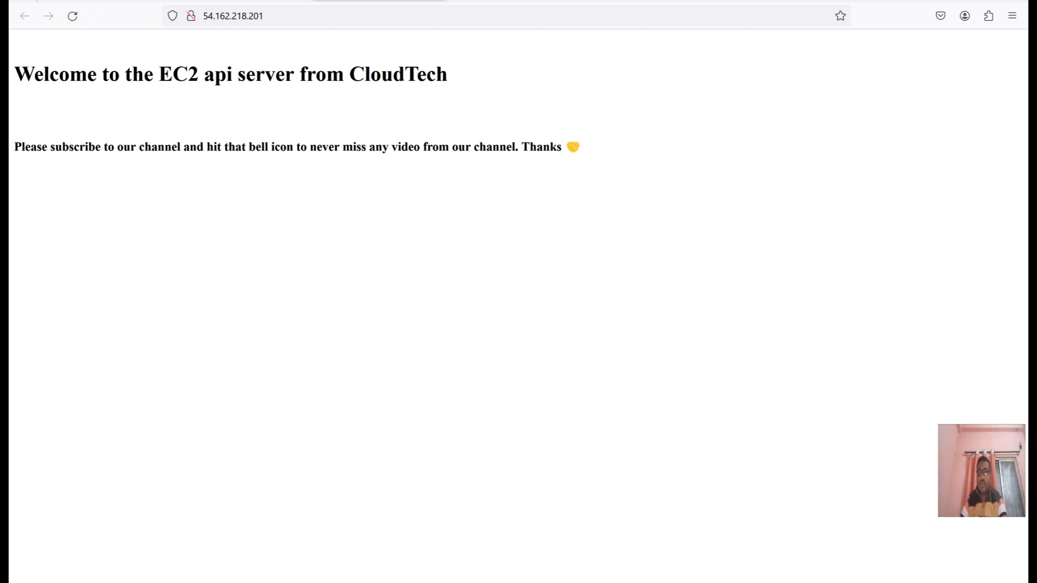
Refresh the flow logs list of default-vpc and the log streams of the demo-vpc-lg-cw log group.
left_click(508, 2)
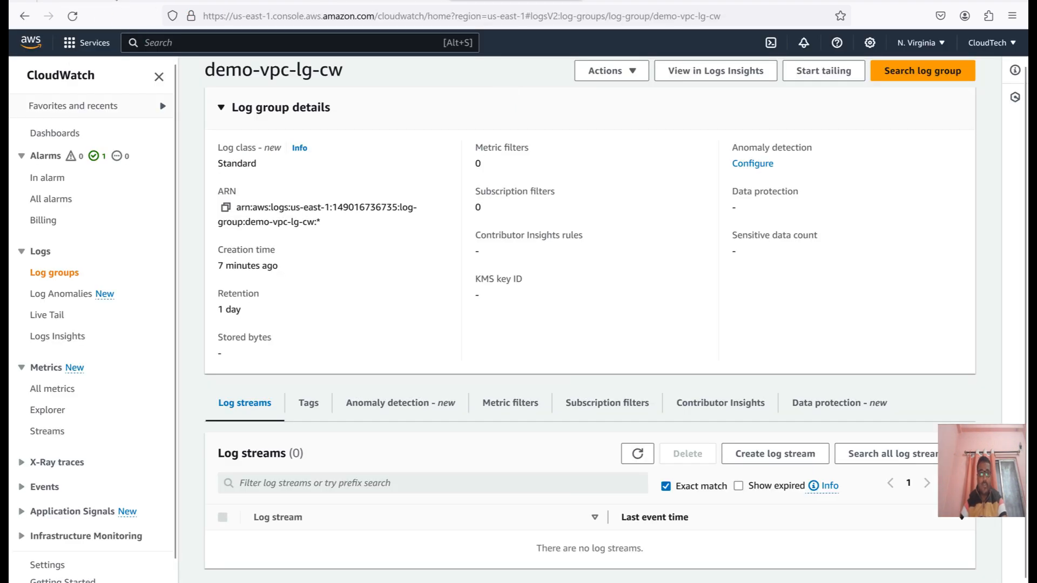
left_click(114, 1)
left_click(784, 344)
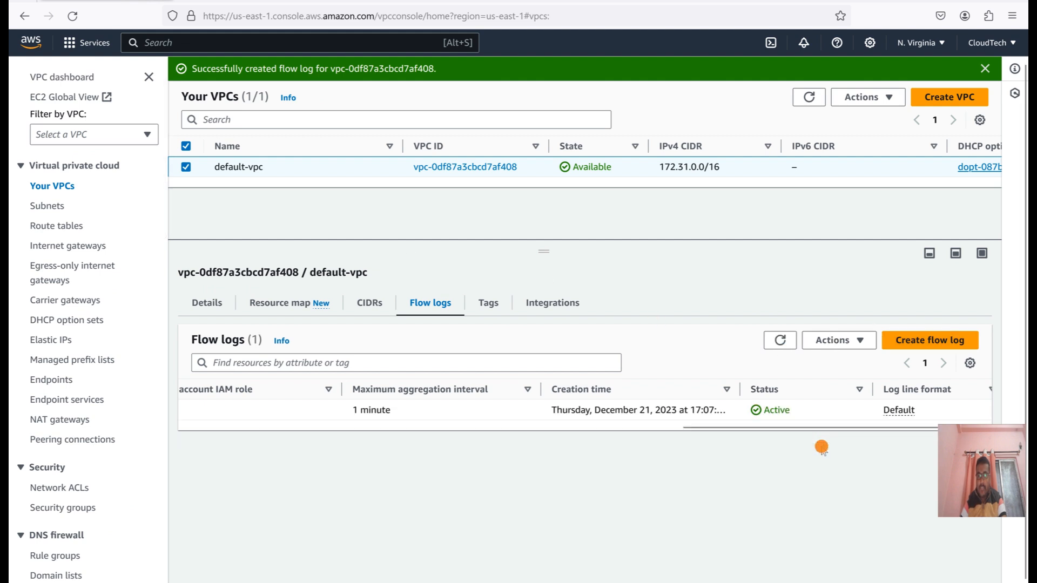
left_click(493, 1)
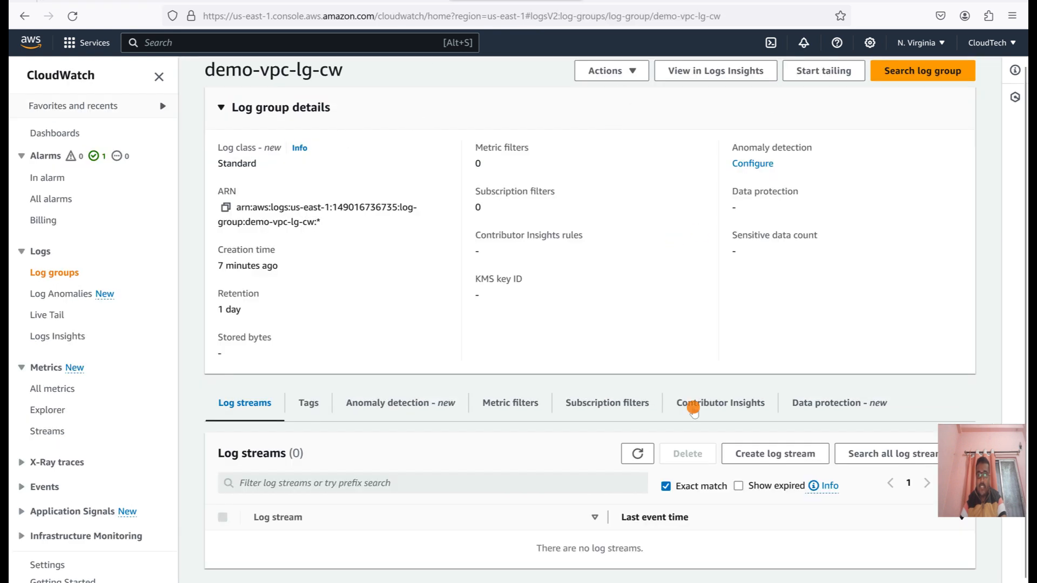
left_click(647, 454)
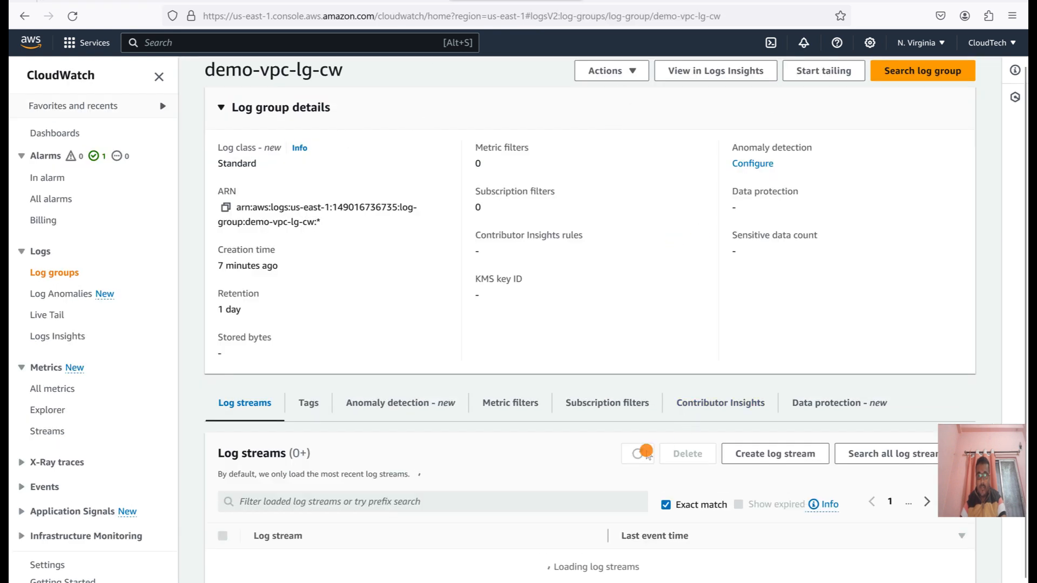
scroll(570, 400, "down", 3)
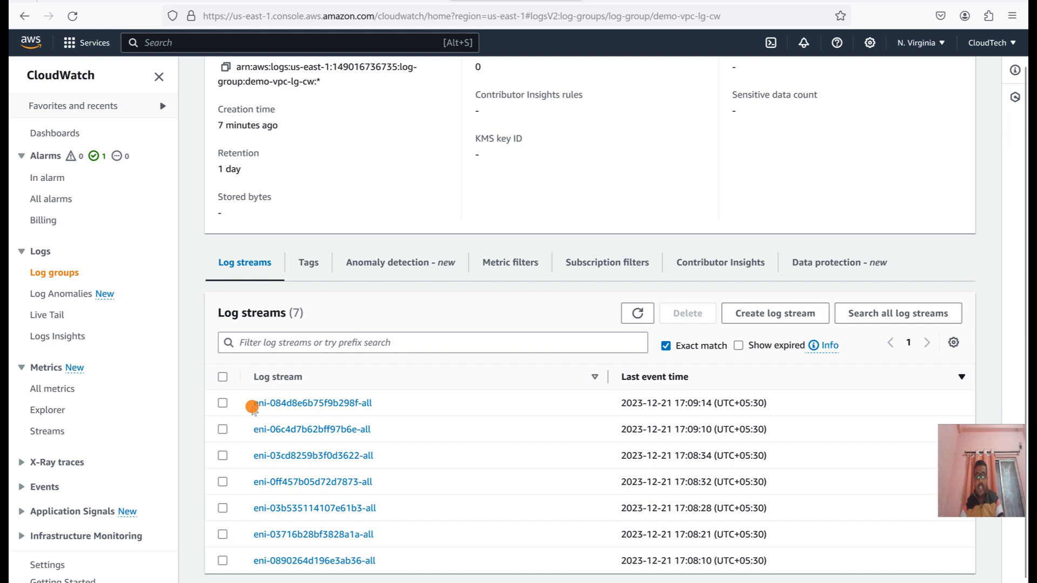
Open the log stream eni-084d8e6b75f9b298f-all and look through its flow log events.
left_click(299, 405)
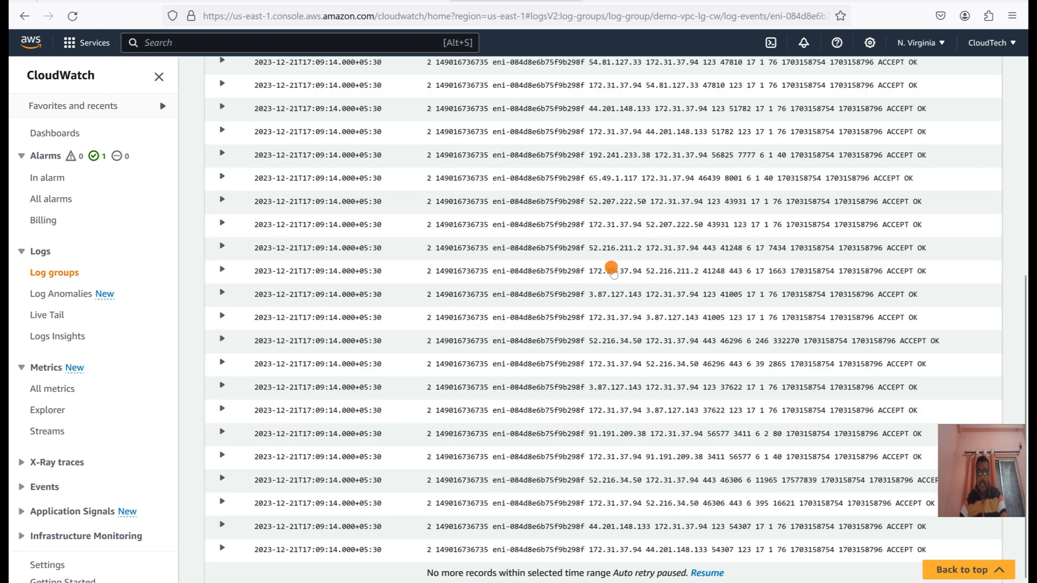
scroll(740, 264, "up", 3)
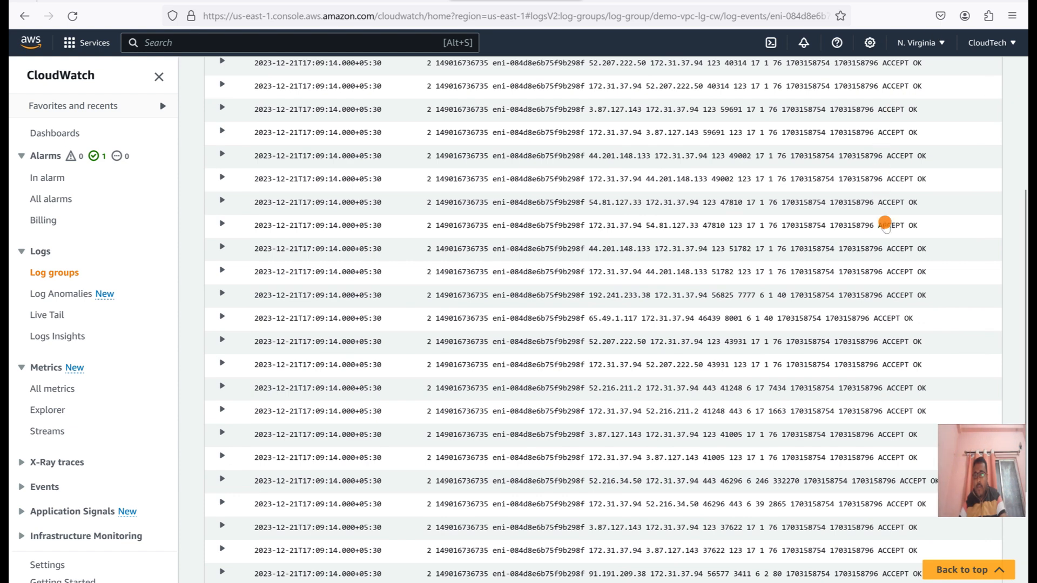
scroll(1025, 519, "down", 3)
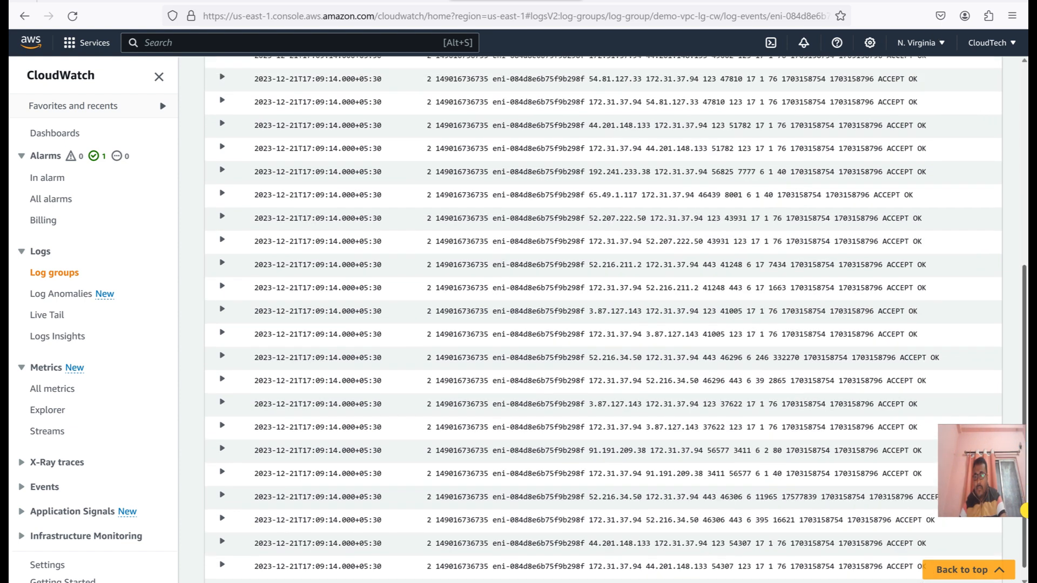
left_click_drag(1024, 529, 1013, 308)
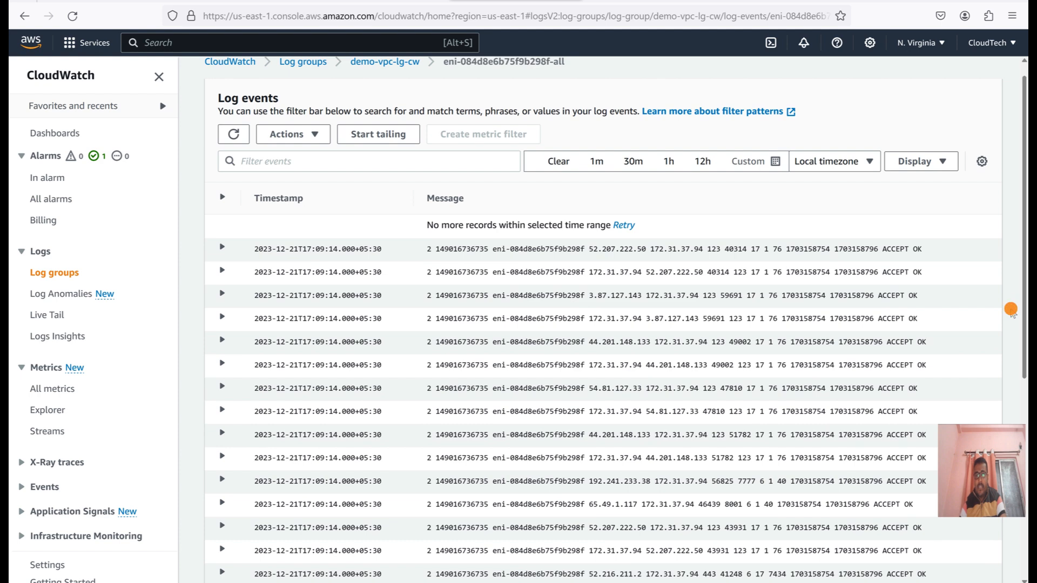
Inspect the first event in the log stream eni-03cd8259b3f0d3622-all, expanding its message, and return to the demo-vpc-lg-cw log group.
left_click(398, 64)
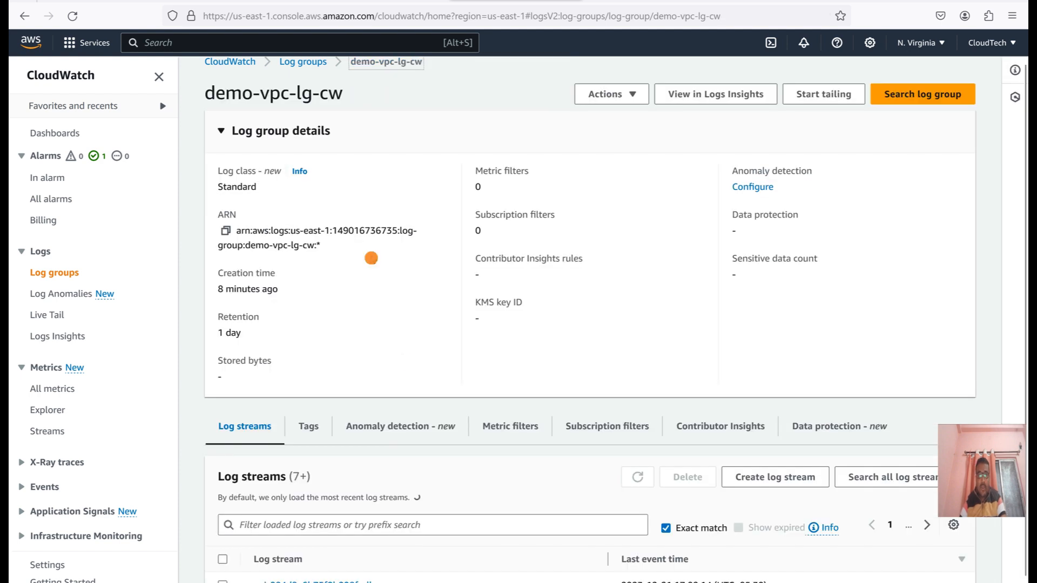
scroll(540, 459, "down", 2)
scroll(411, 411, "down", 2)
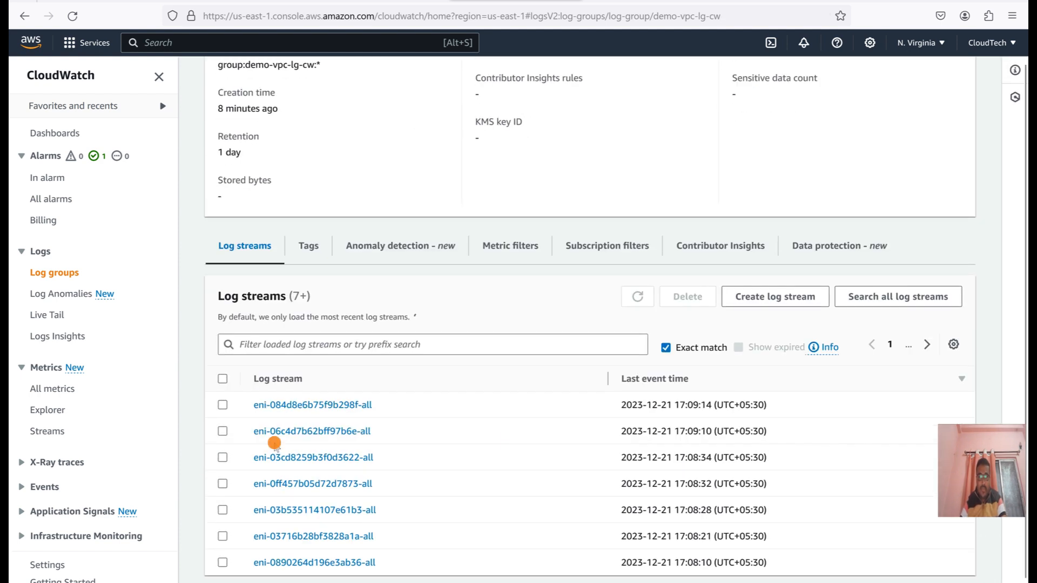
left_click(292, 465)
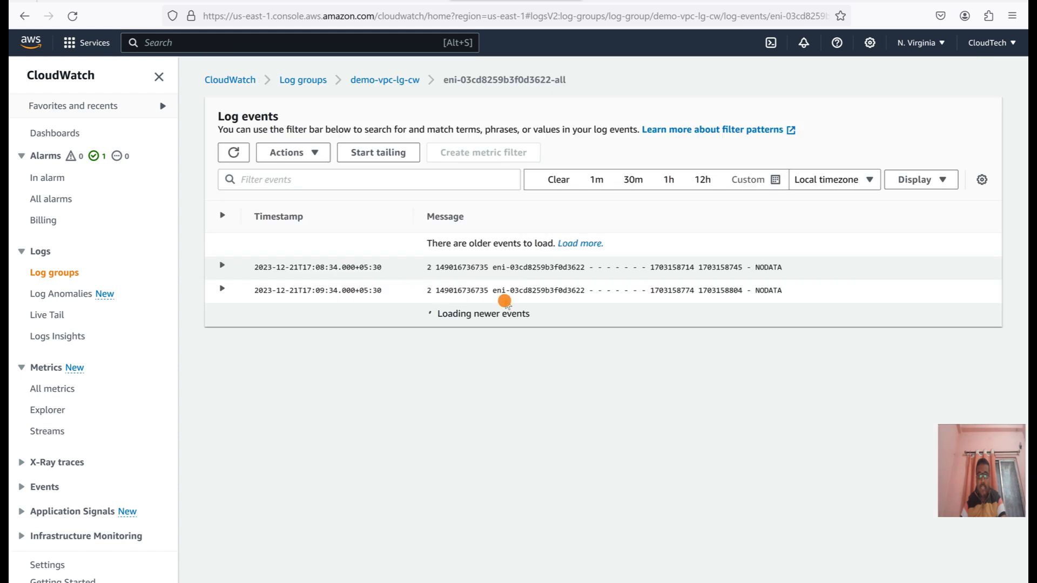
left_click(222, 265)
left_click_drag(324, 294, 266, 294)
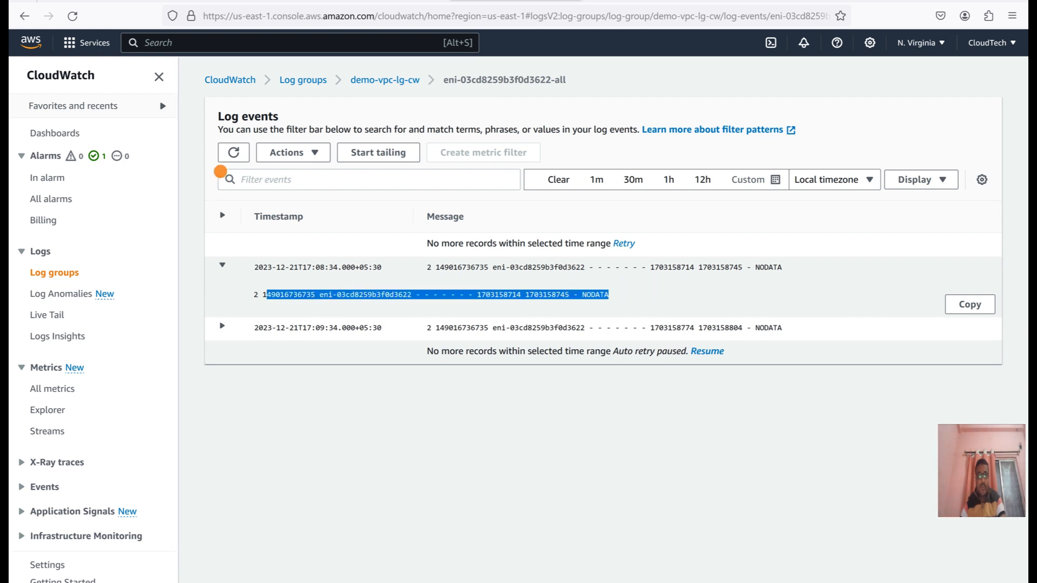
left_click(386, 82)
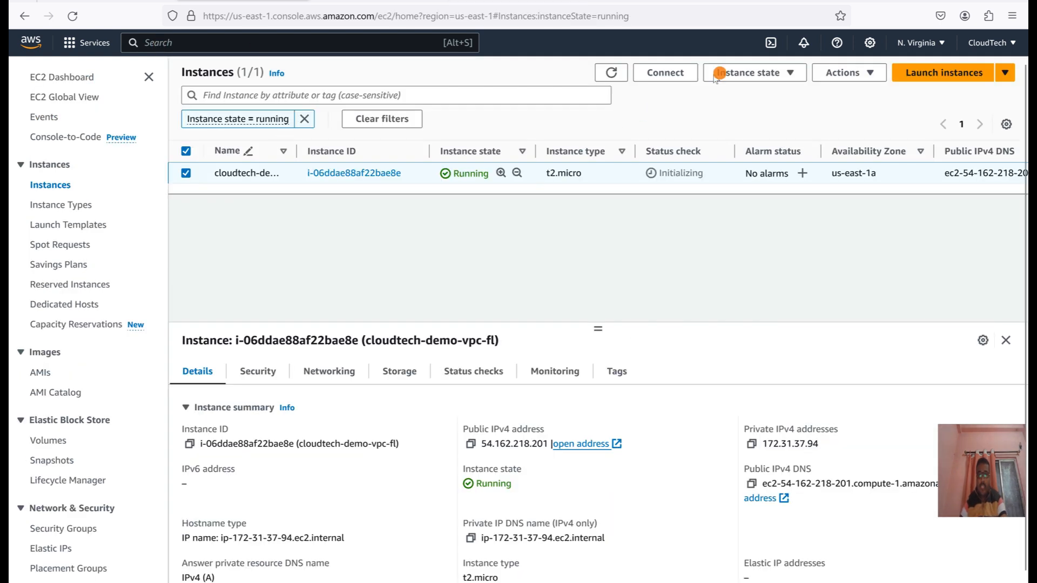
Stop the EC2 instance cloudtech-demo-vpc-fl.
left_click(721, 73)
left_click(744, 90)
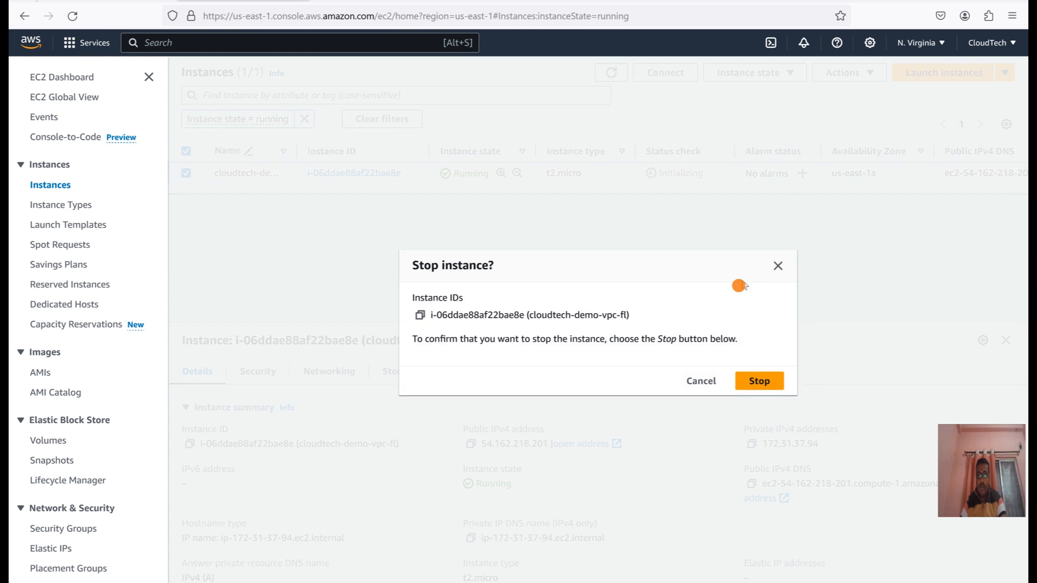
left_click(757, 381)
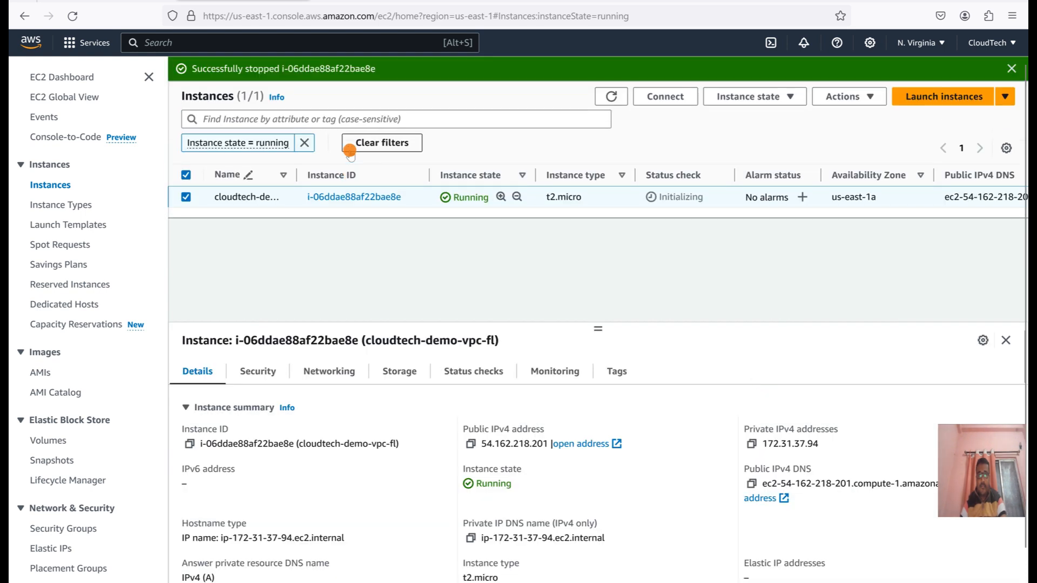
Return to the demo-vpc-lg-cw log group and refresh its log streams list.
left_click(593, 178)
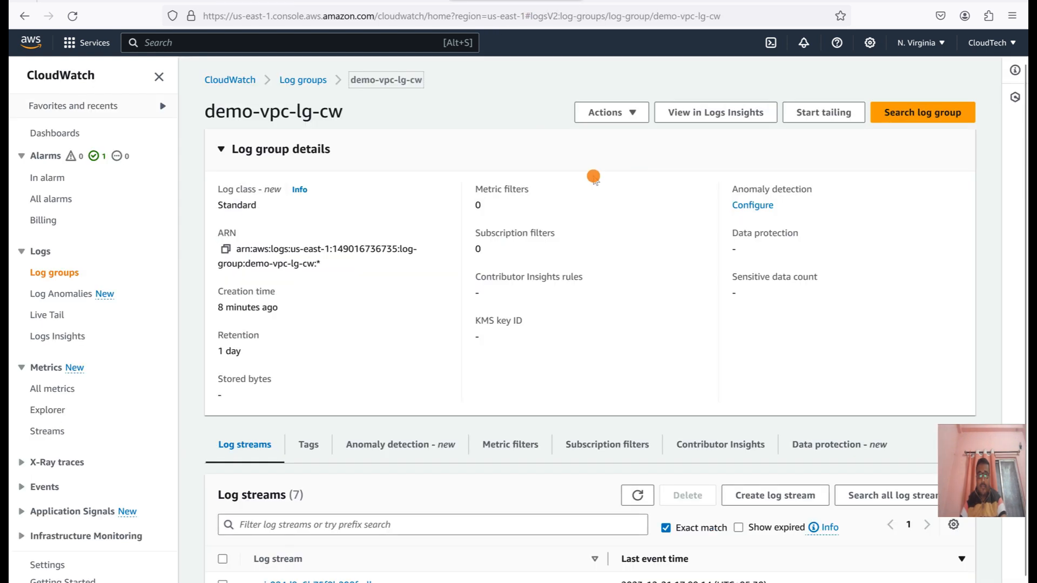
left_click(637, 496)
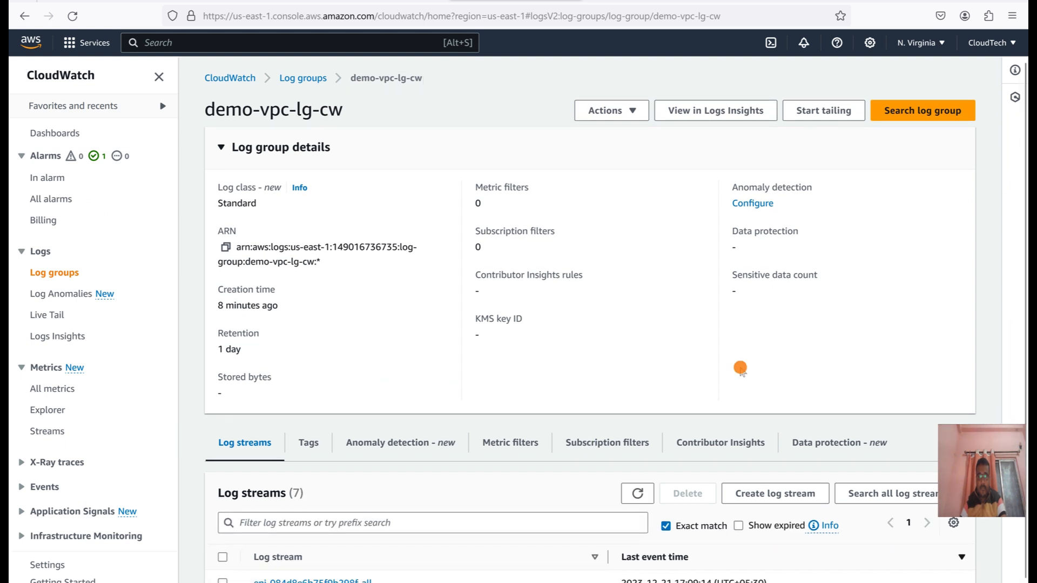
scroll(605, 409, "down", 1)
scroll(606, 412, "down", 1)
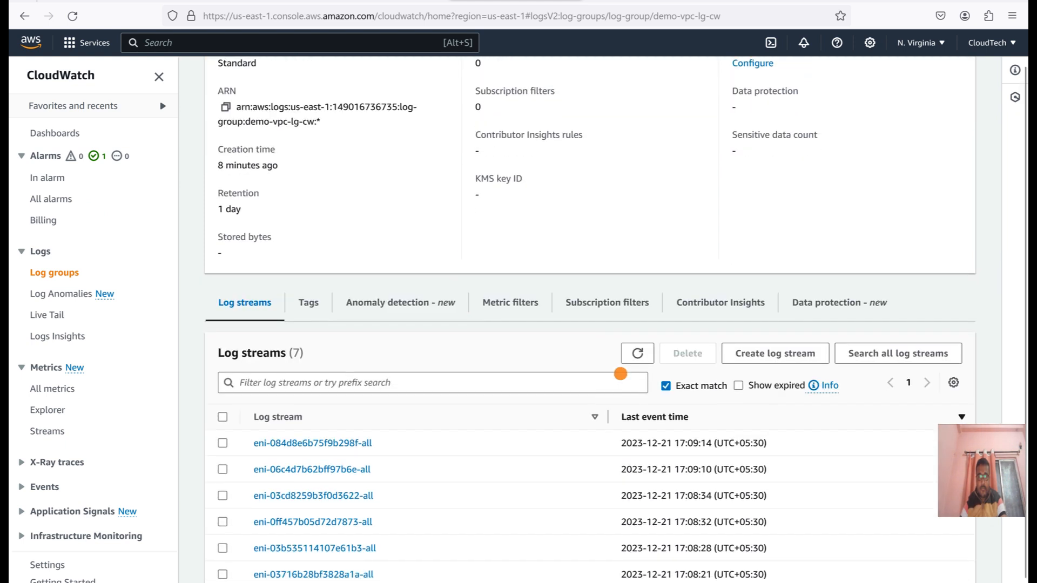
left_click(635, 352)
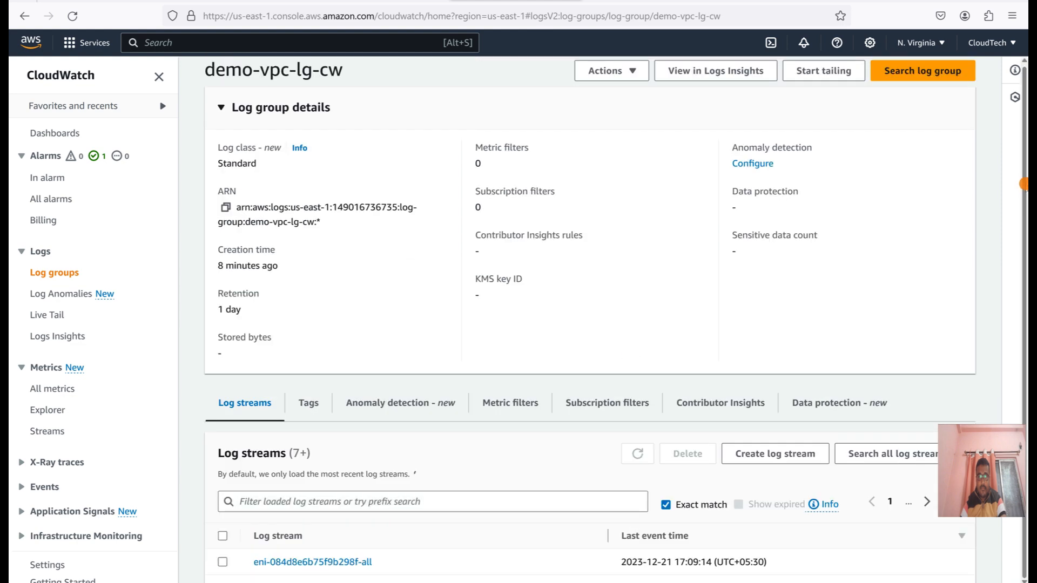
Review the newest events in the log stream eni-084d8e6b75f9b298f-all with auto retry resumed, and return to its log group.
left_click(354, 546)
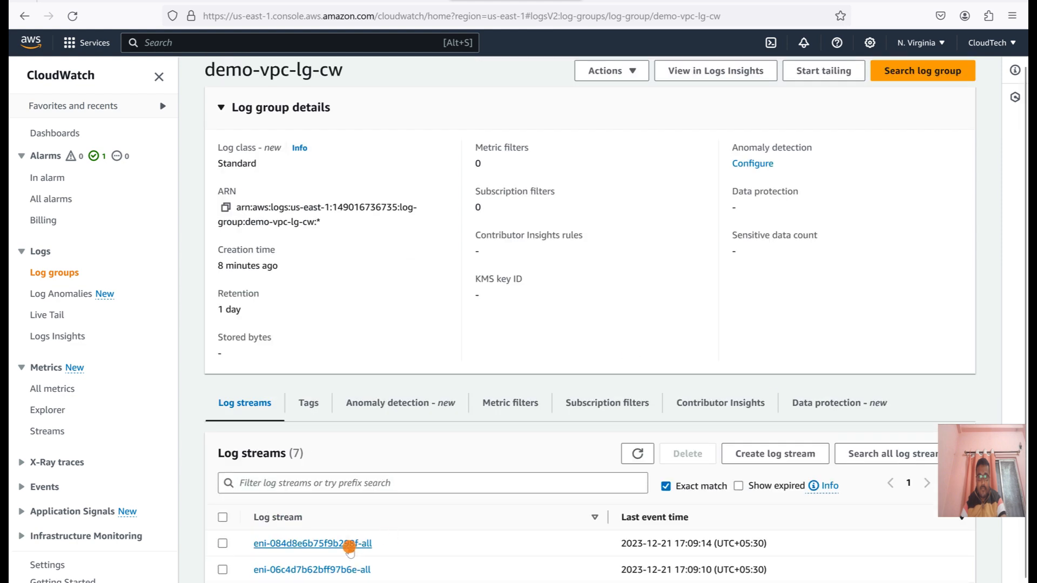
scroll(371, 254, "down", 10)
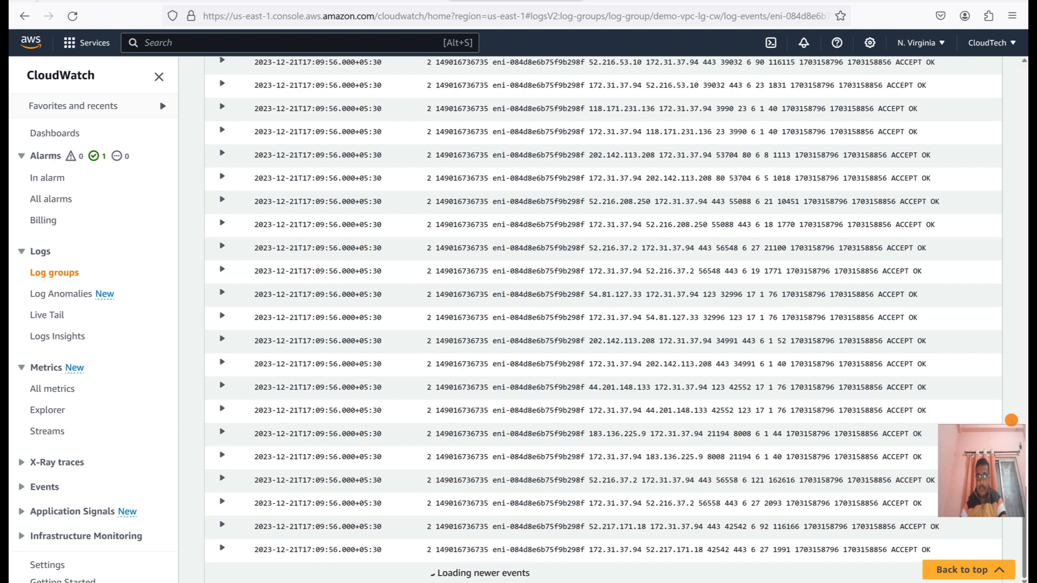
left_click_drag(1023, 500, 1025, 540)
left_click(697, 573)
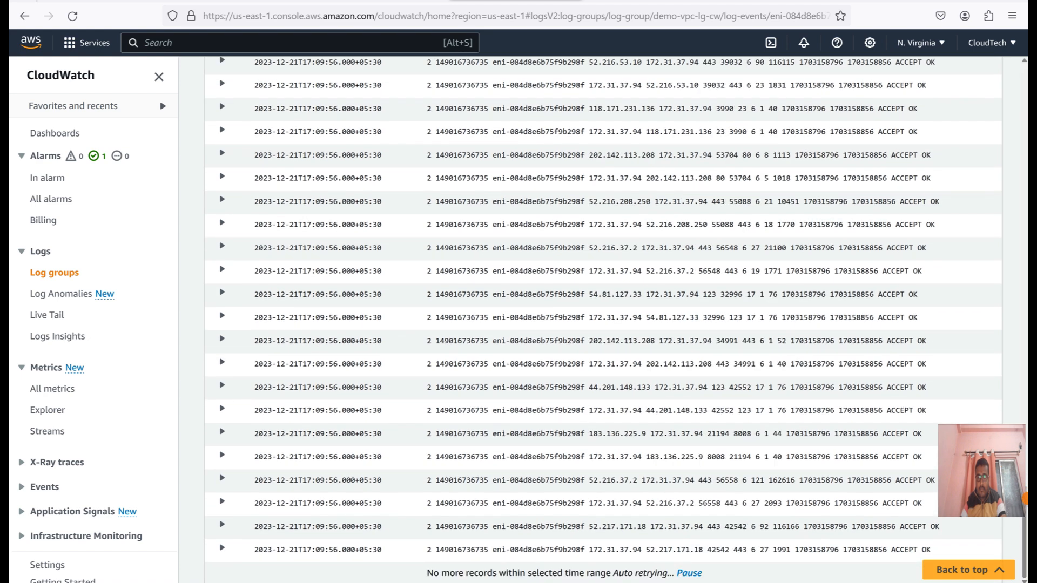
left_click_drag(1025, 502, 1025, 75)
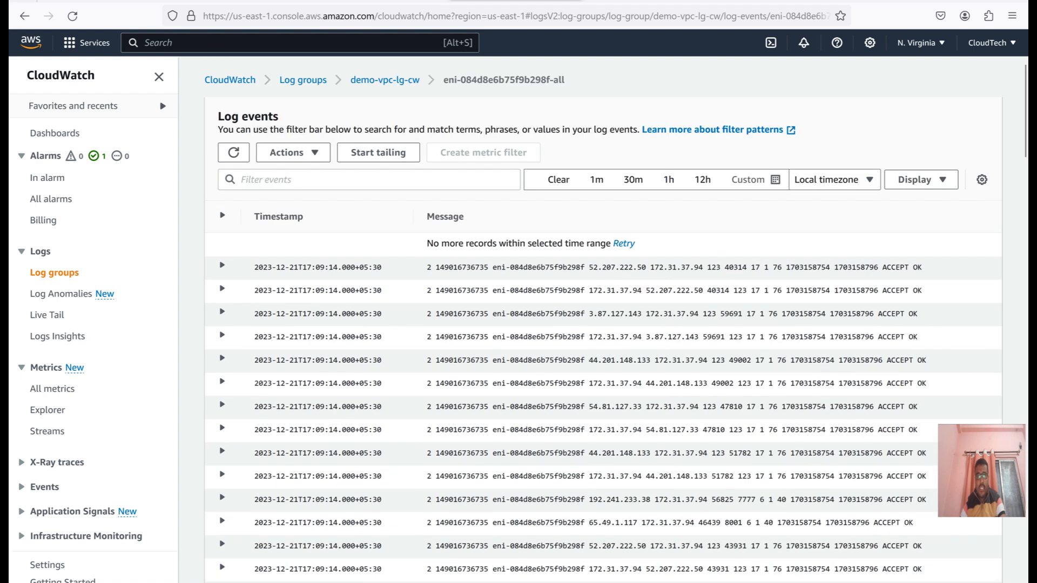
left_click(375, 82)
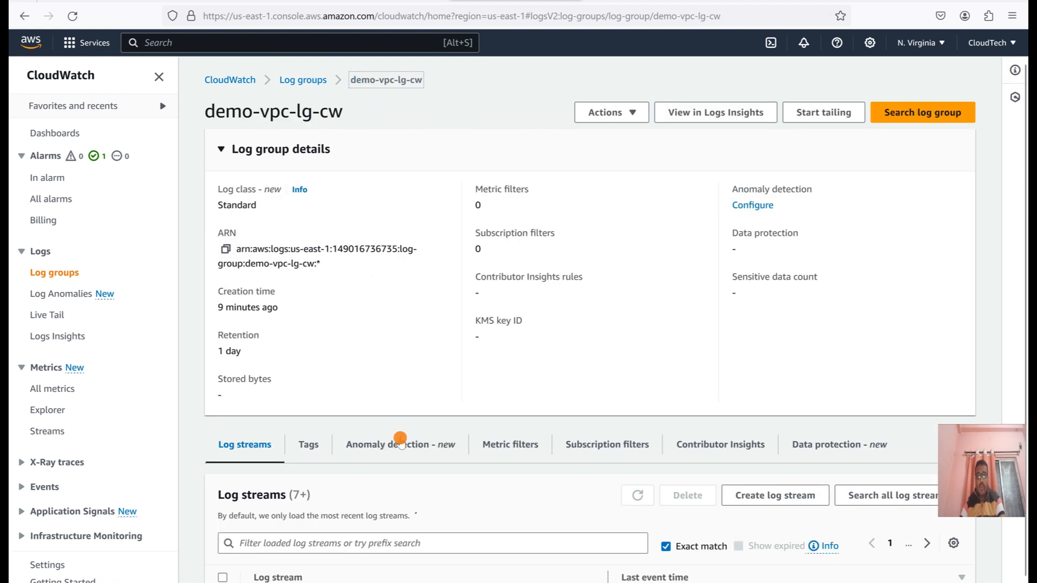